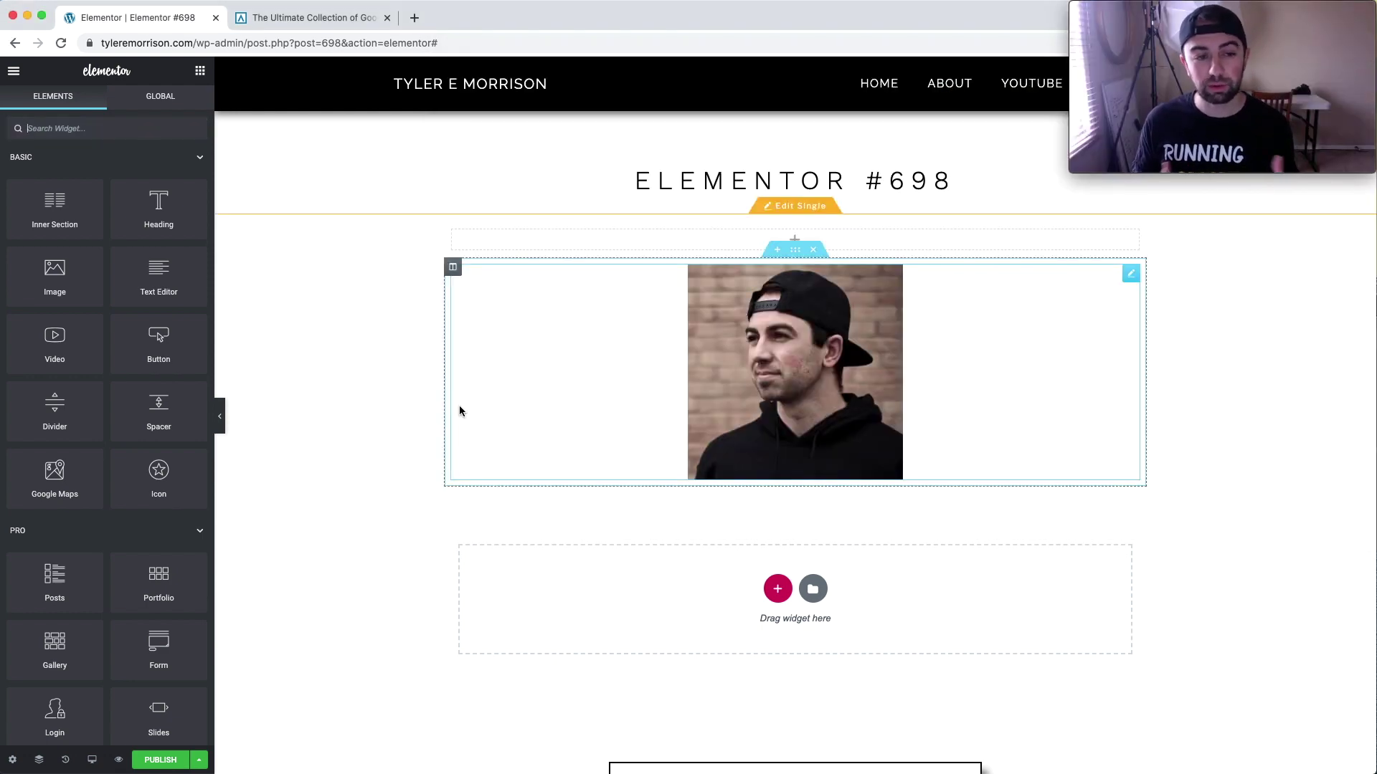
- Add a Heading widget directly below the portrait image and show its style settings
{"action": "left_click_drag", "start_coordinate": [149, 216], "coordinate": [646, 484]}
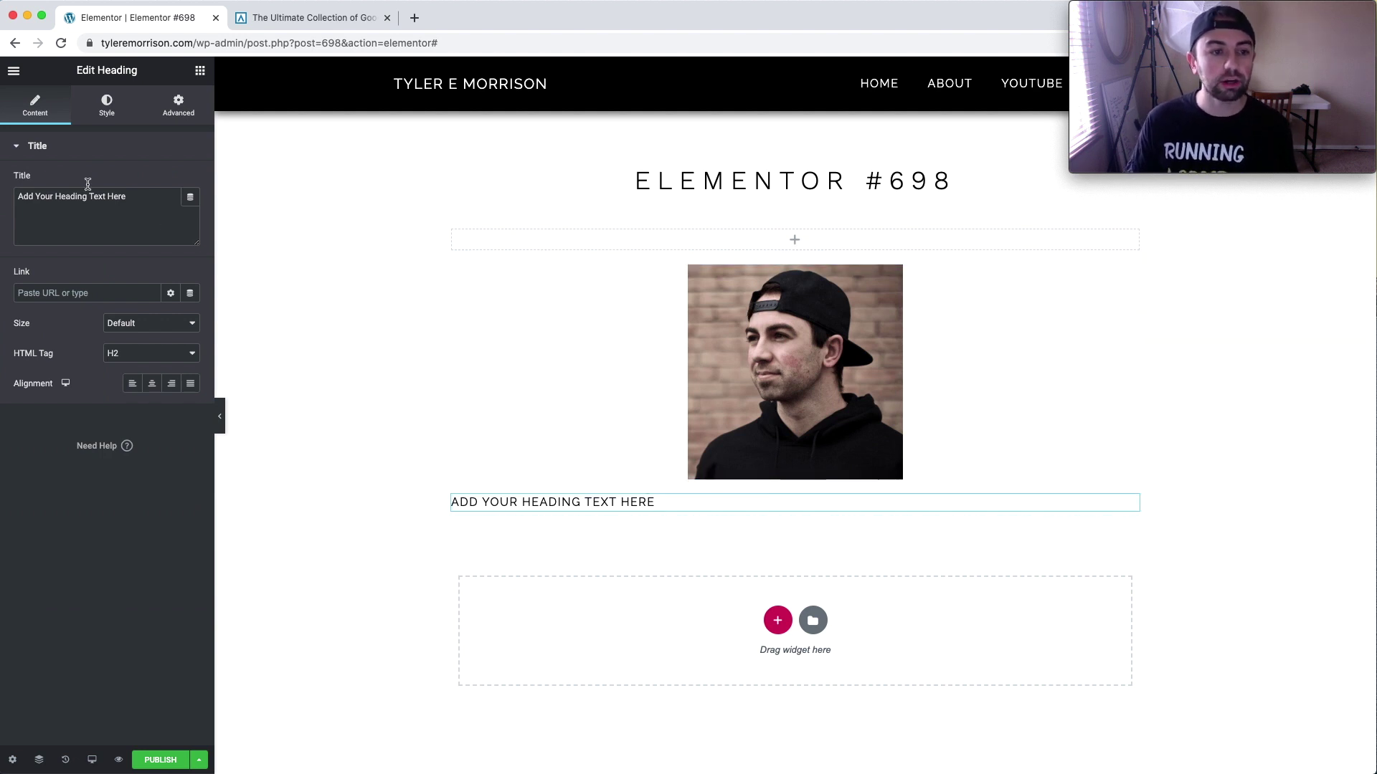
{"action": "left_click", "coordinate": [108, 104]}
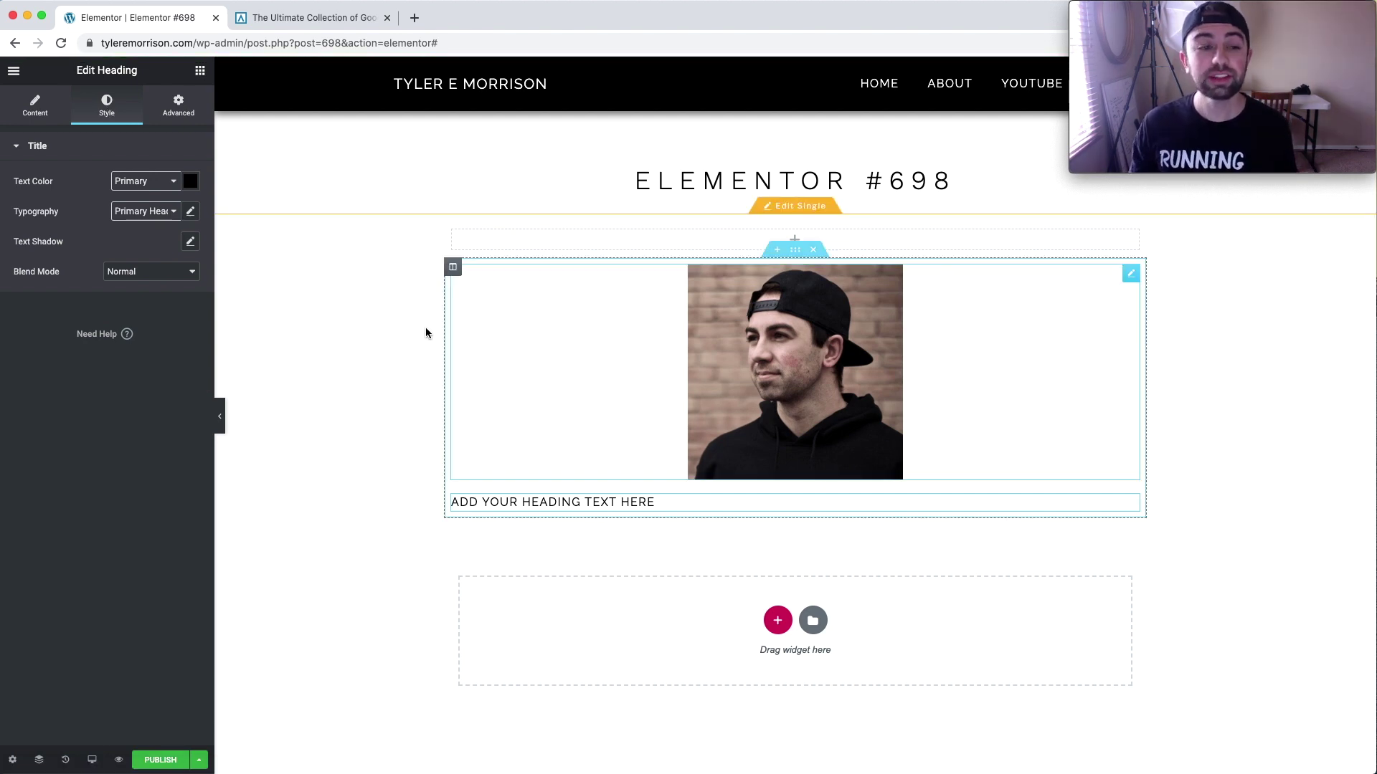
- Examine the heading's style options at a larger zoom, including the available blend modes
{"action": "key", "text": "super+equal"}
{"action": "key", "text": "super+equal"}
{"action": "key", "text": "super+equal"}
{"action": "key", "text": "super+equal"}
{"action": "key", "text": "super+equal"}
{"action": "key", "text": "super+equal"}
{"action": "key", "text": "super+equal"}
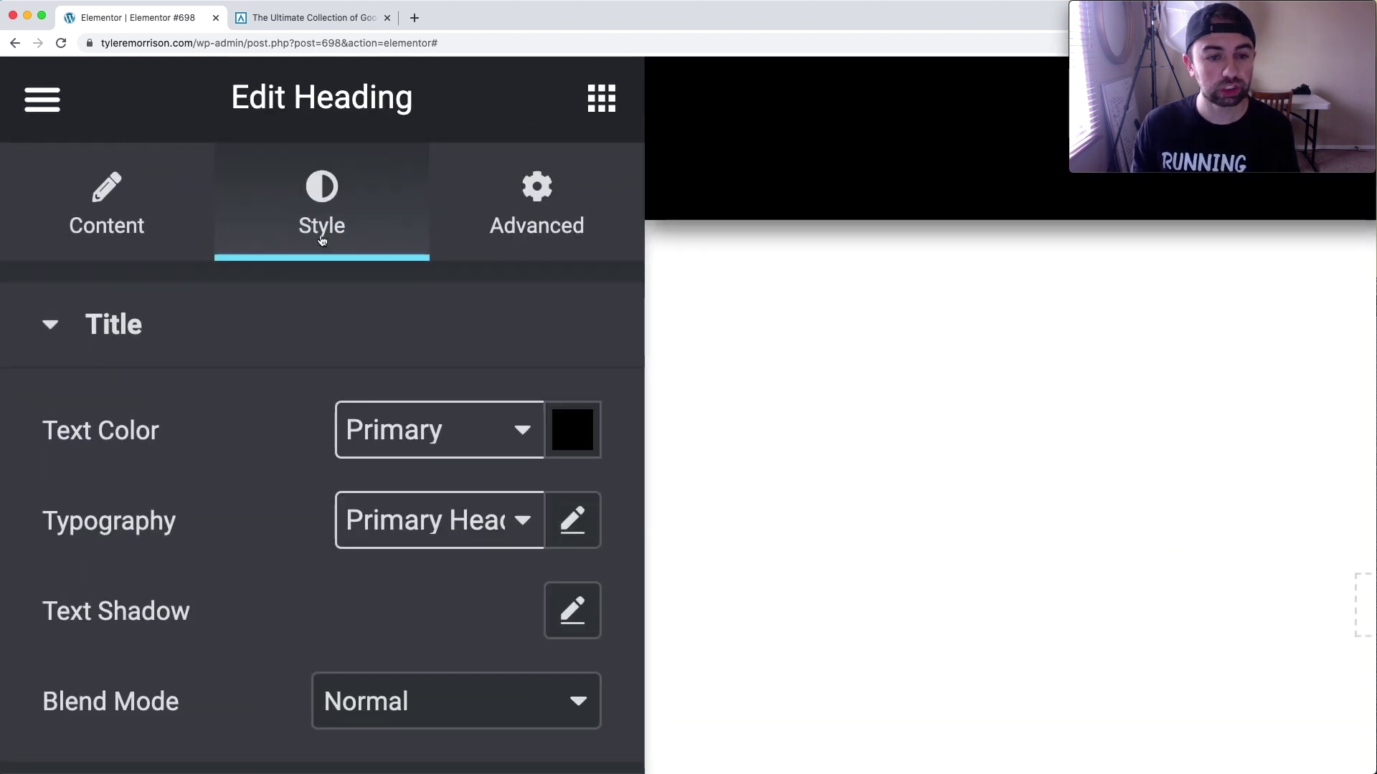
{"action": "scroll", "coordinate": [558, 336], "scroll_direction": "down", "scroll_amount": 2}
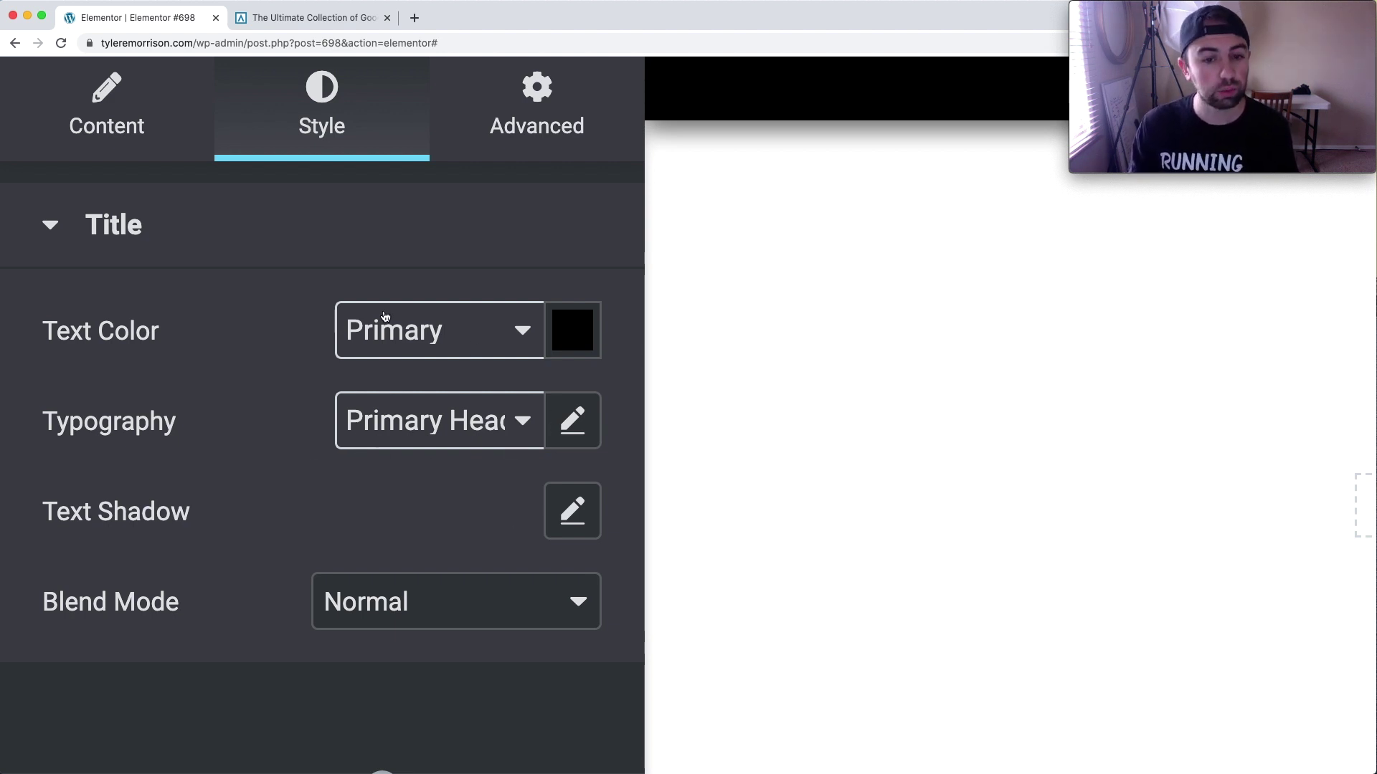
{"action": "scroll", "coordinate": [441, 402], "scroll_direction": "down", "scroll_amount": 3}
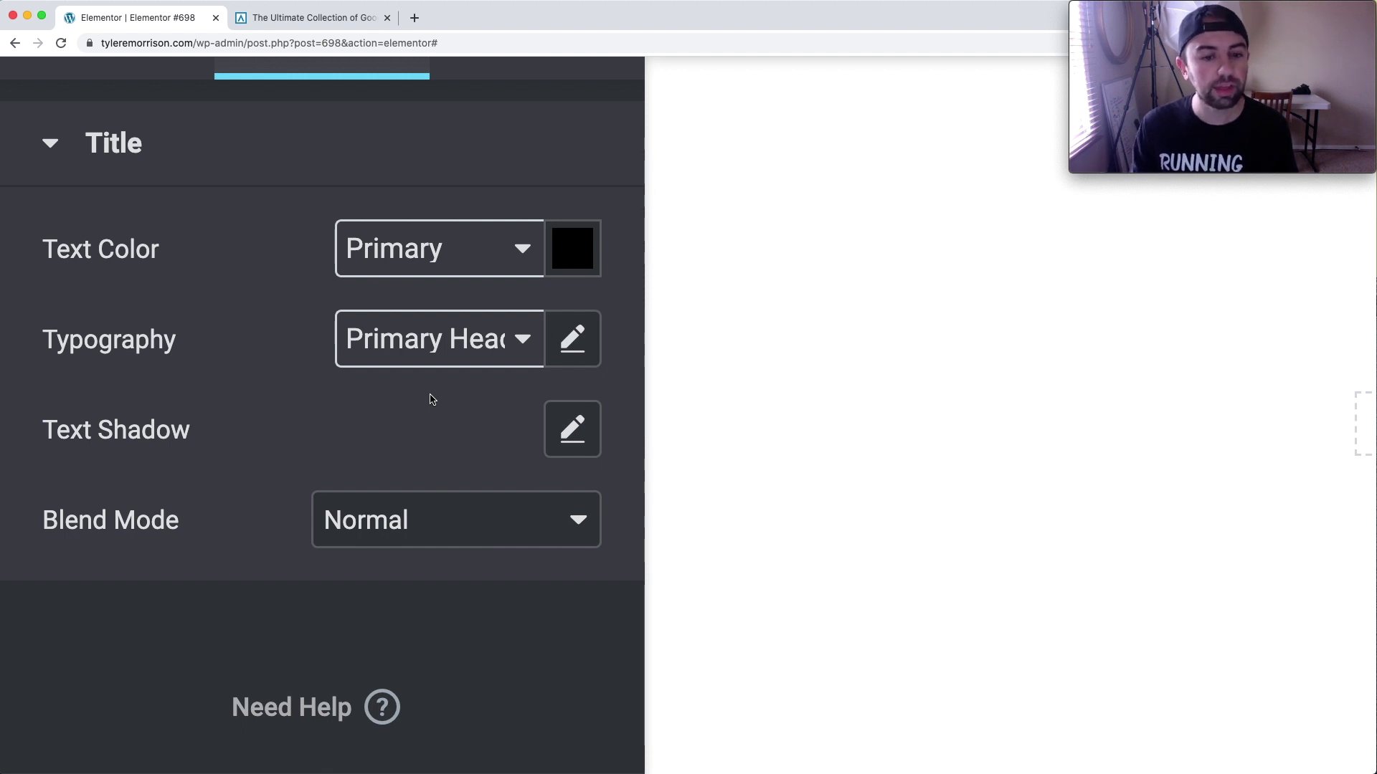
{"action": "key", "text": "super+0"}
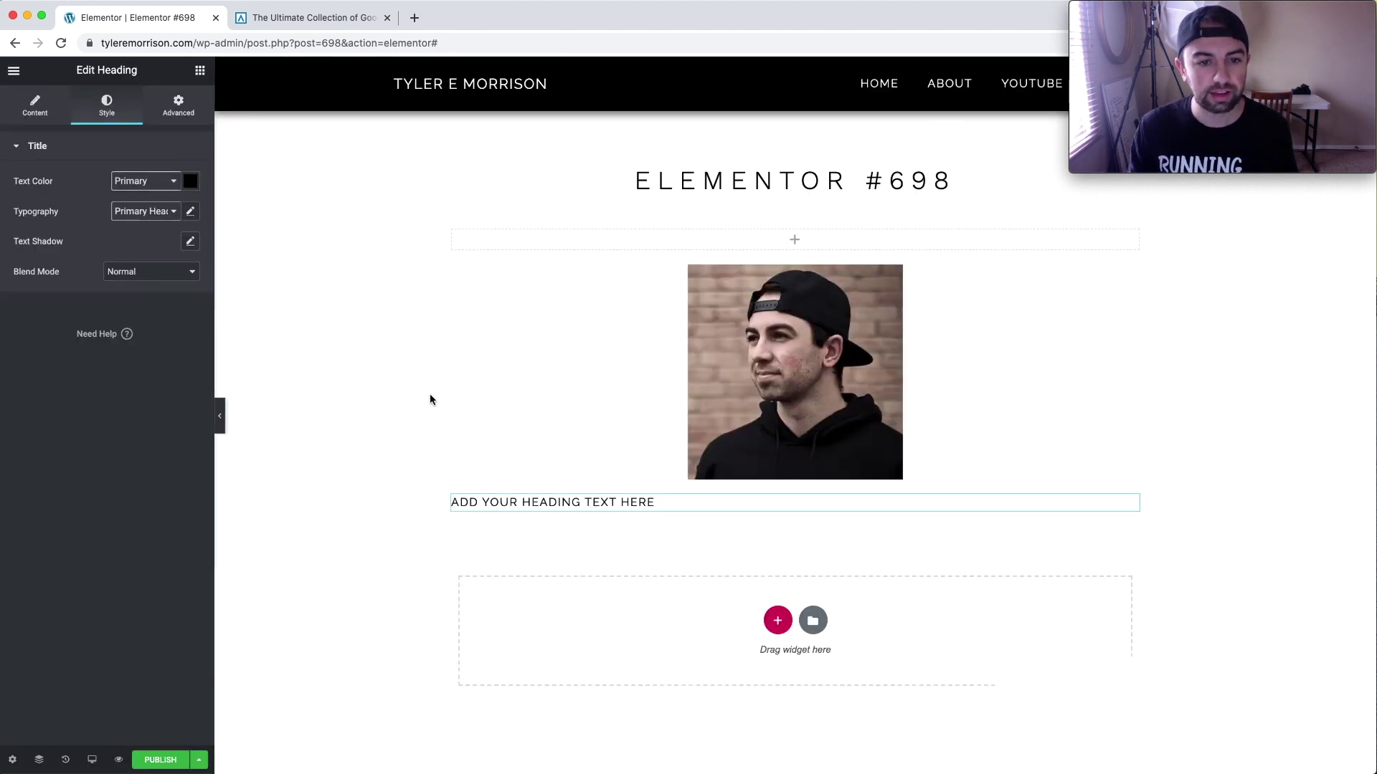
{"action": "left_click", "coordinate": [192, 272]}
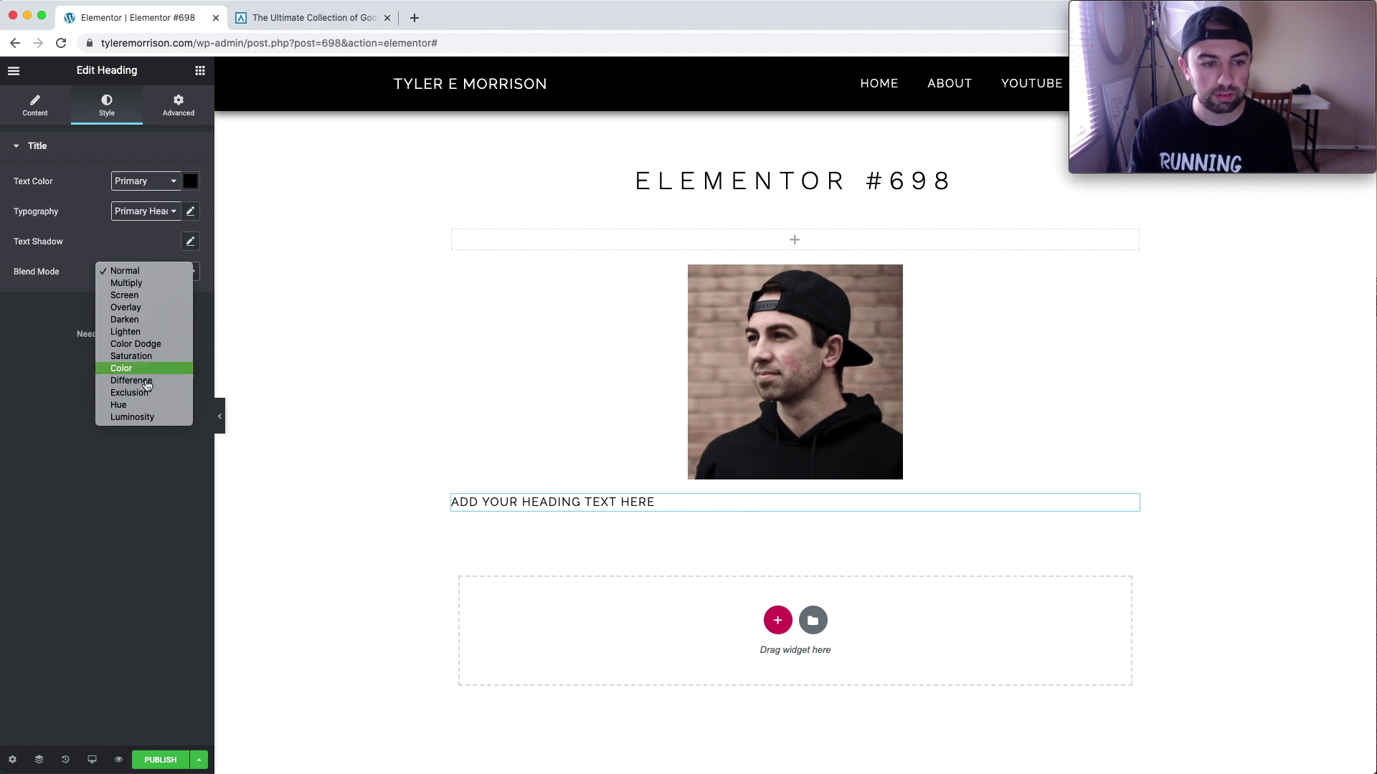
{"action": "left_click", "coordinate": [162, 499]}
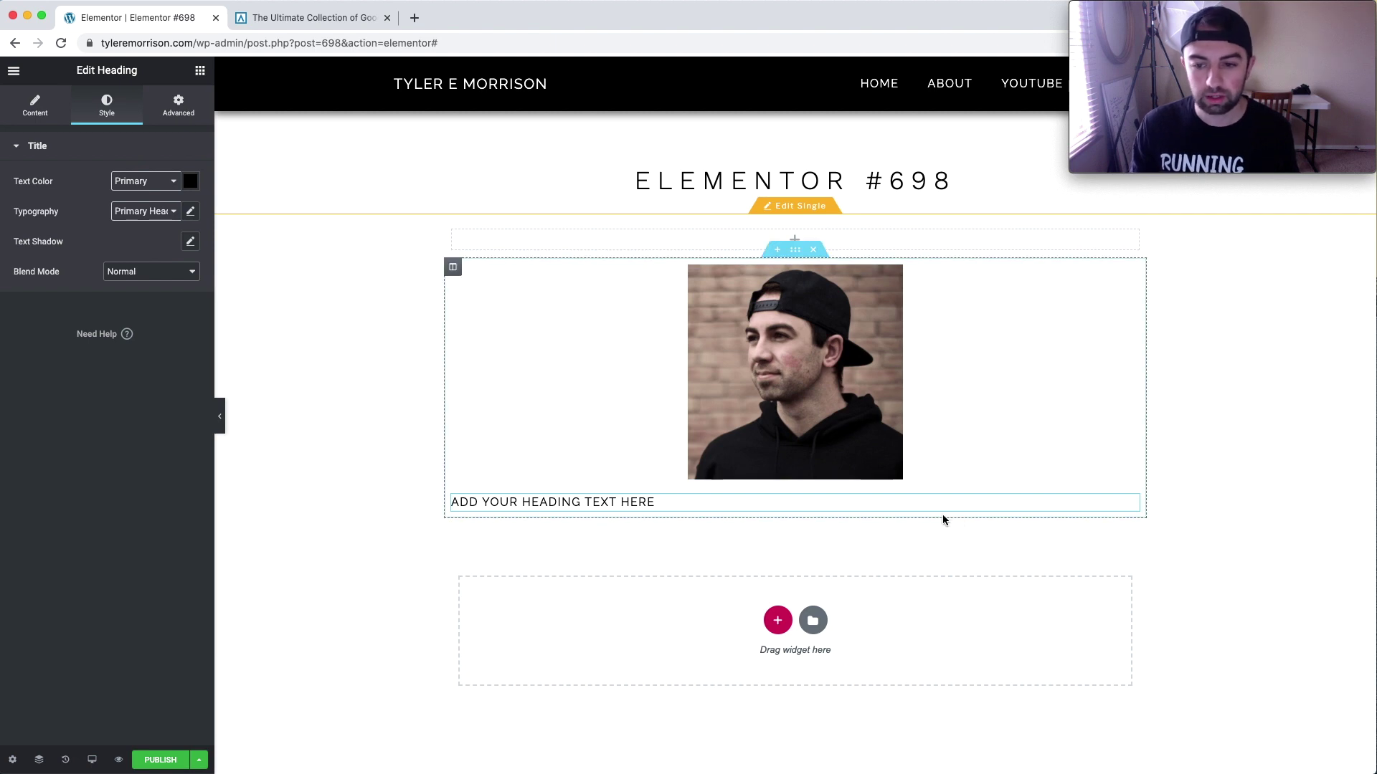
- Open global color management from the heading's text color and inspect the Primary color's picker and the Secondary color's name
{"action": "left_click", "coordinate": [172, 185]}
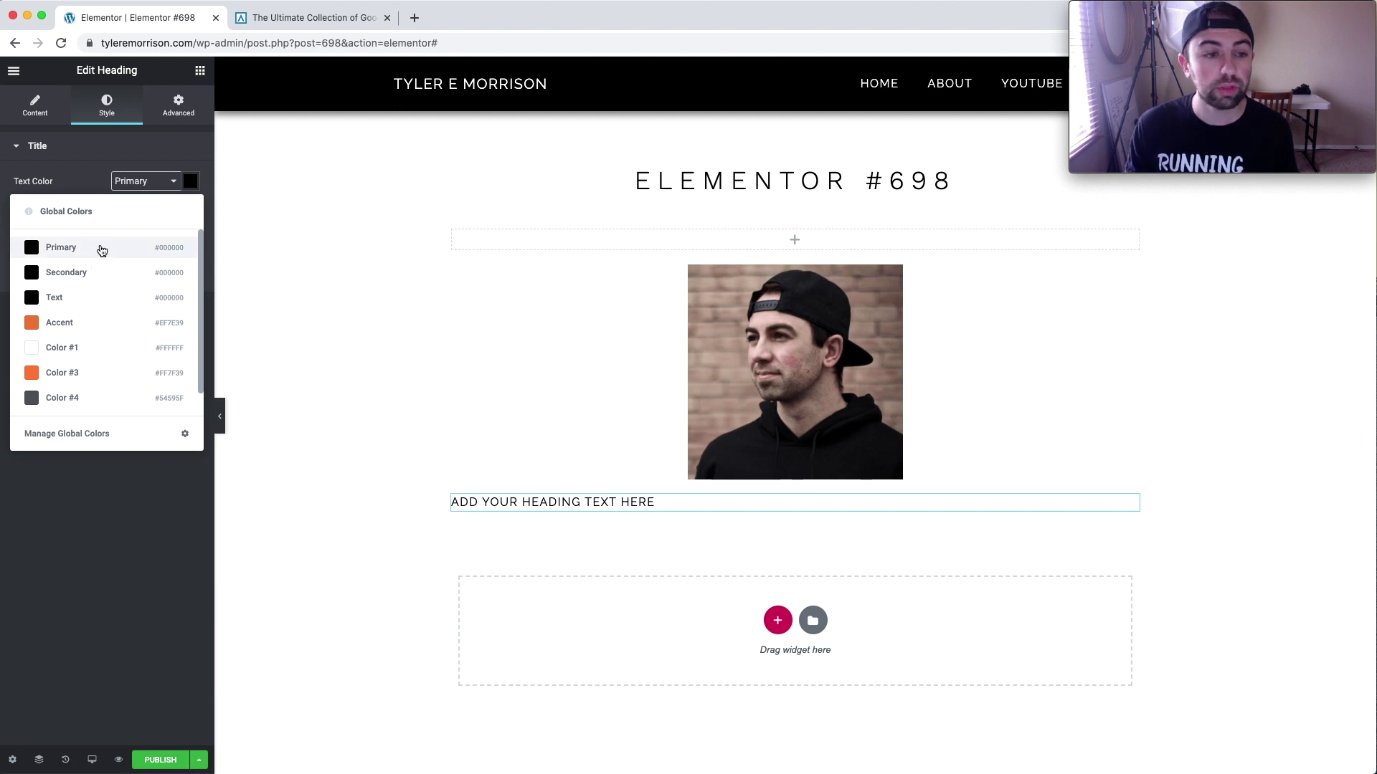
{"action": "key", "text": "super+p"}
{"action": "left_click", "coordinate": [135, 427]}
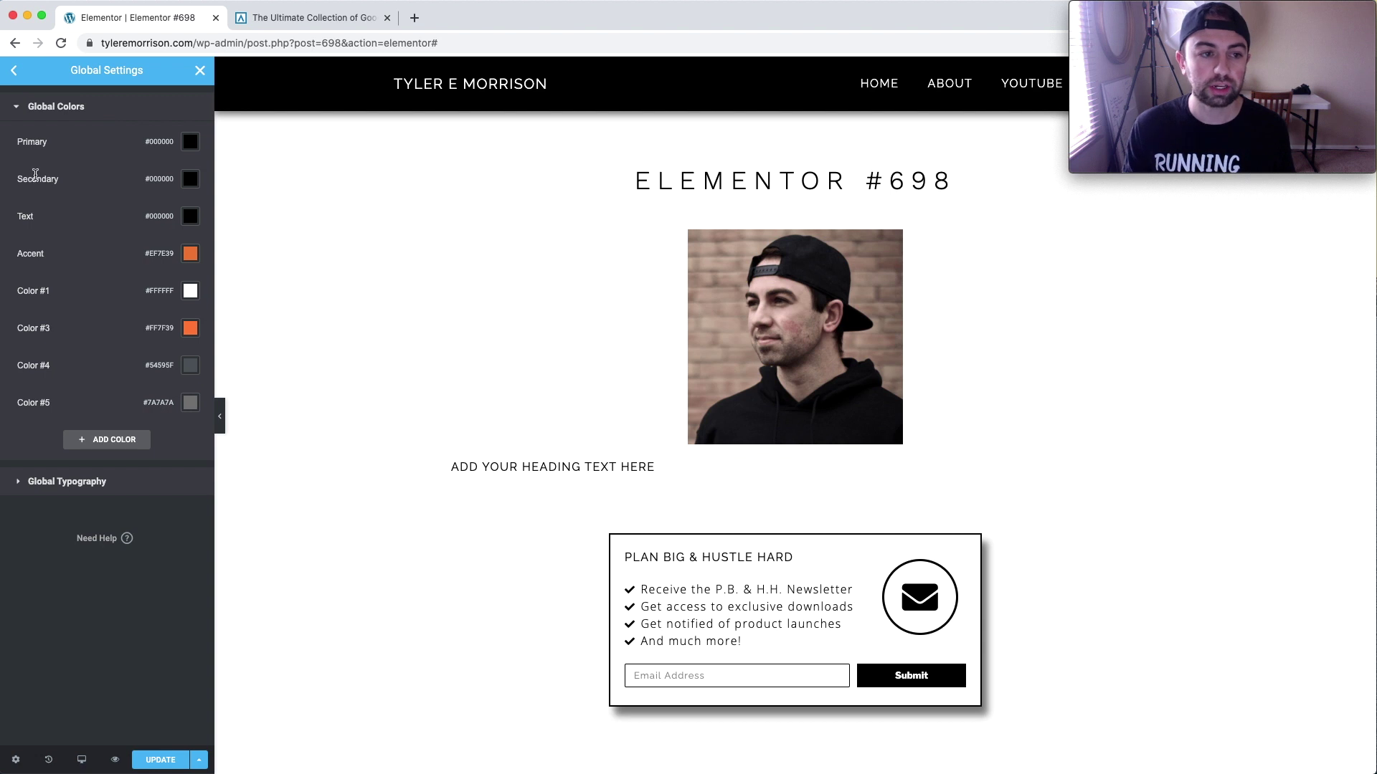
{"action": "left_click", "coordinate": [191, 145]}
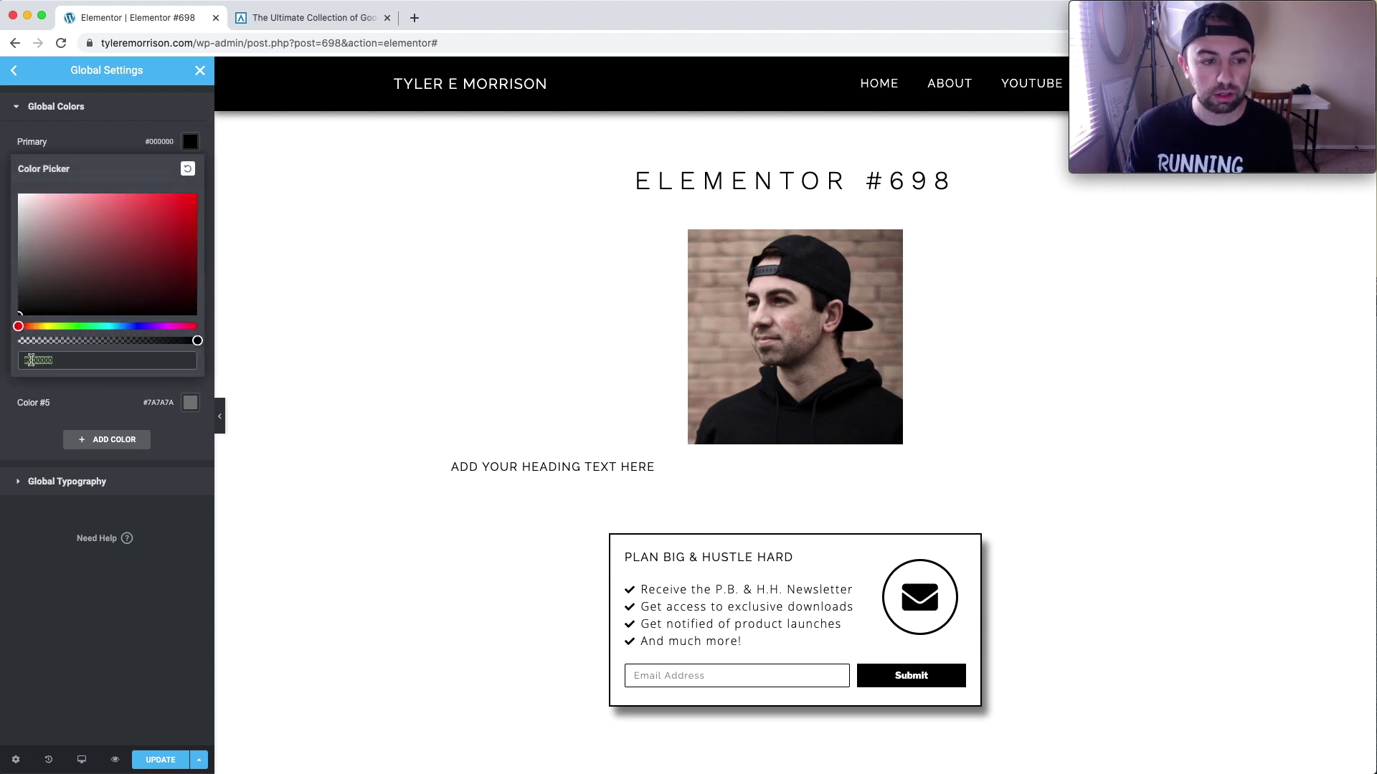
{"action": "left_click", "coordinate": [100, 406]}
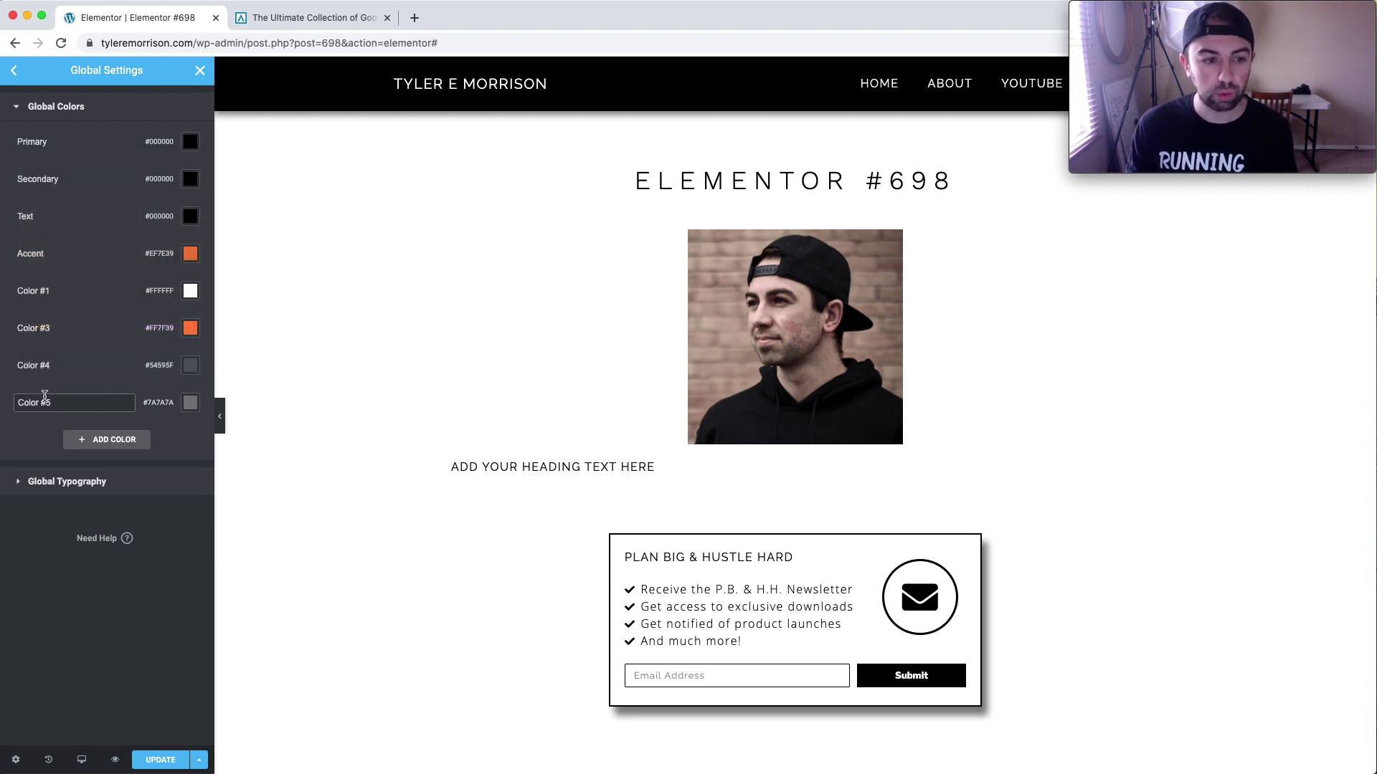
{"action": "left_click", "coordinate": [46, 177]}
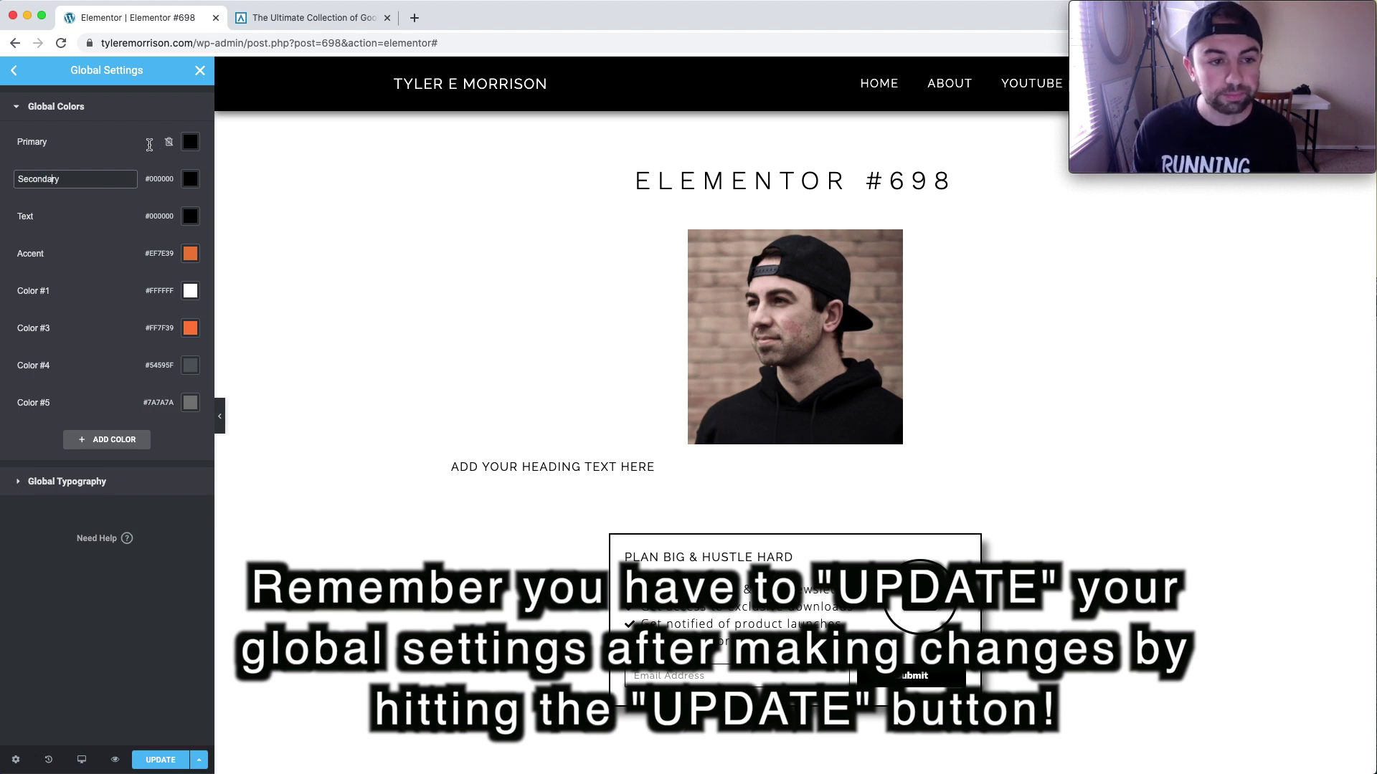
{"action": "mouse_move", "coordinate": [173, 410]}
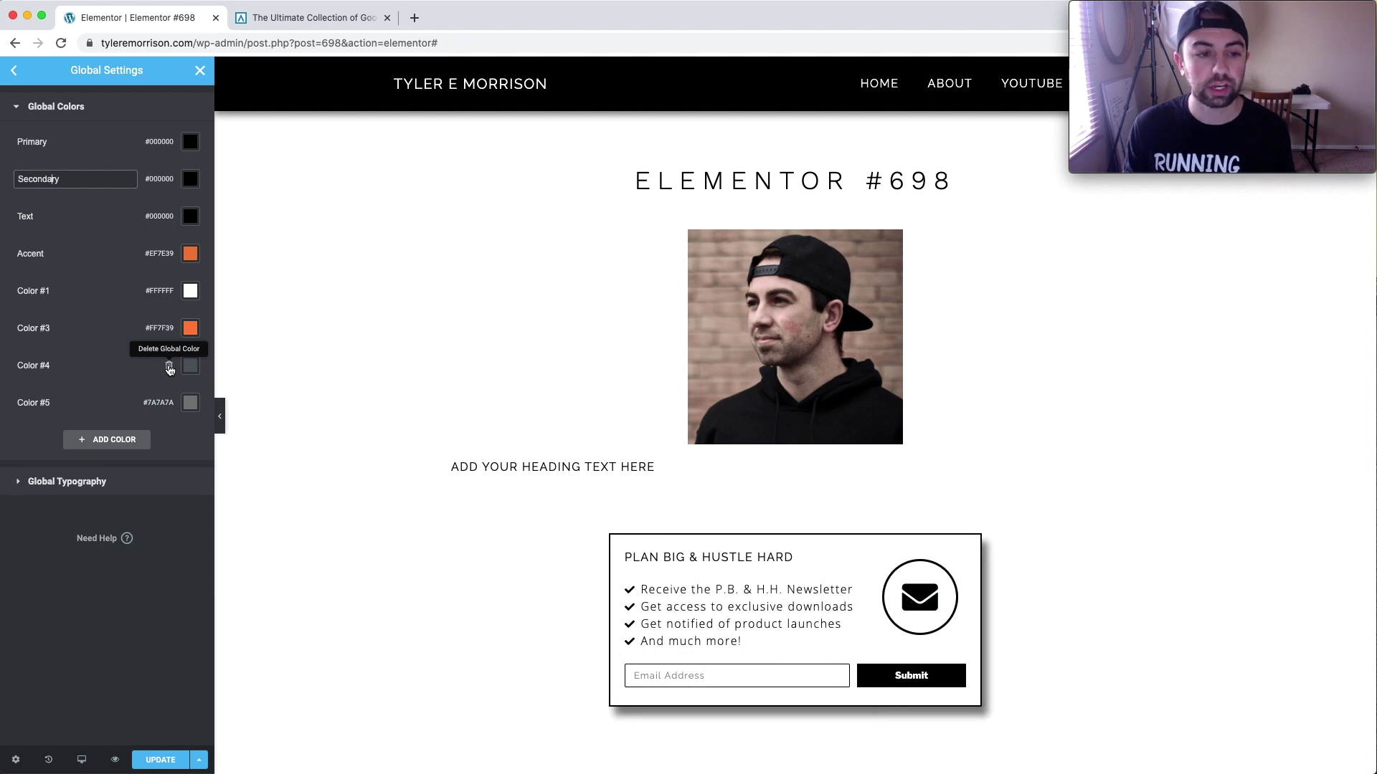
{"action": "left_click", "coordinate": [169, 367]}
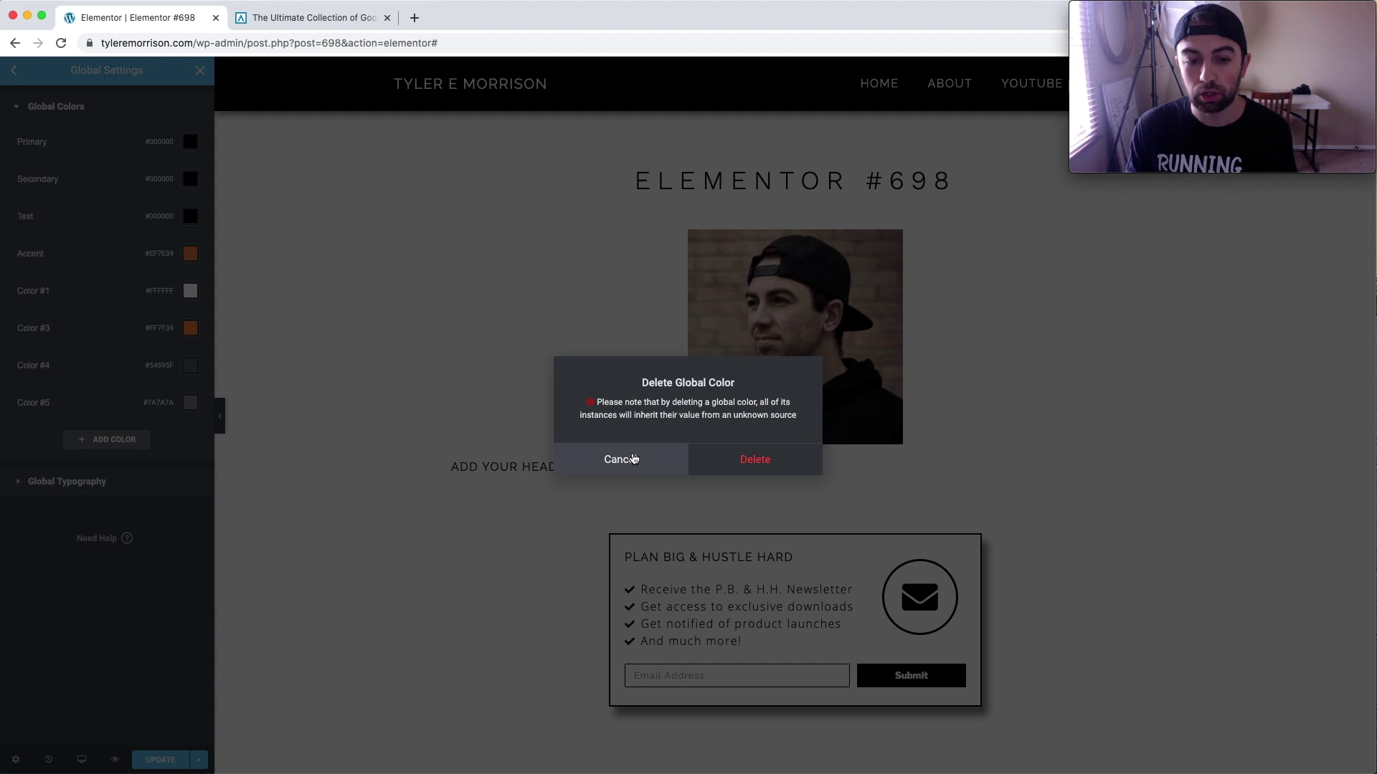
{"action": "left_click", "coordinate": [638, 463]}
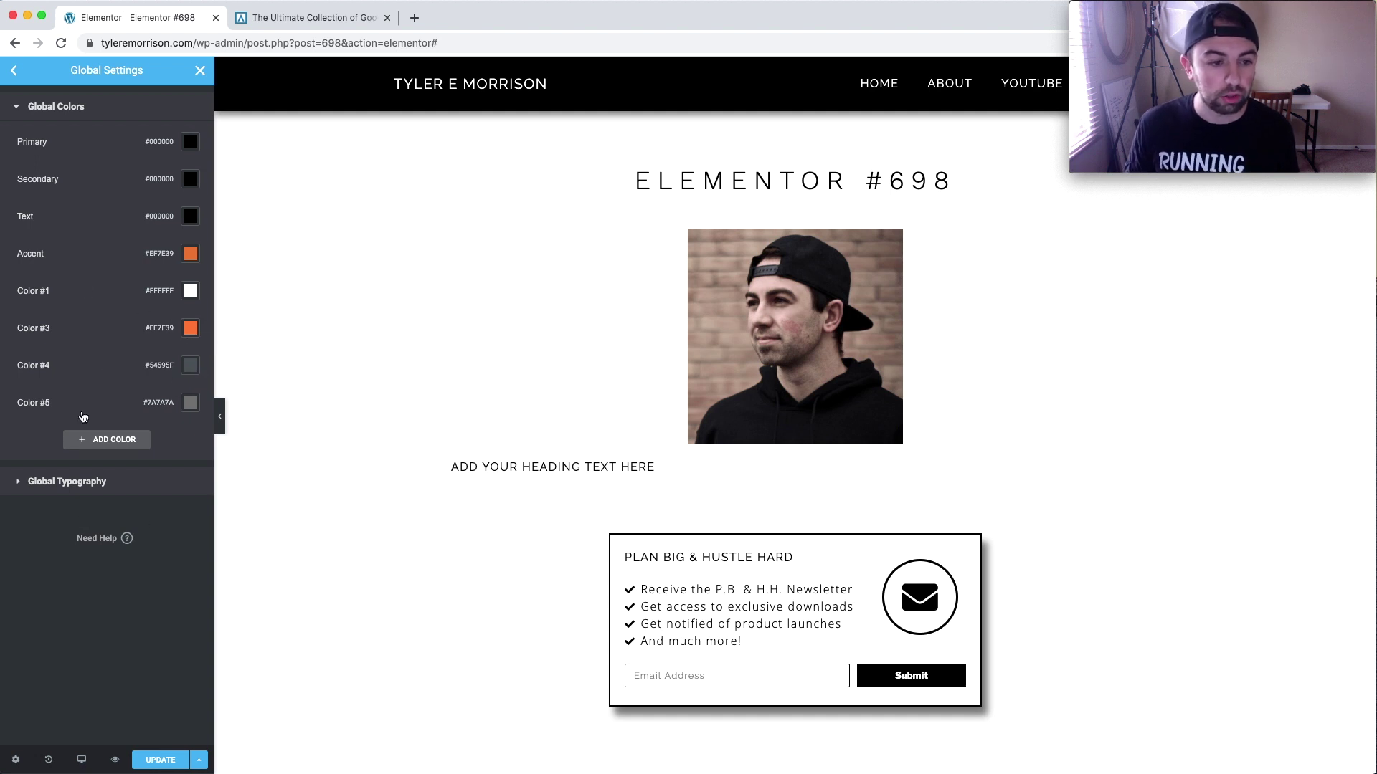
- Add a new global color below Color #5 and set it to the red #C03B3B
{"action": "left_click", "coordinate": [109, 441]}
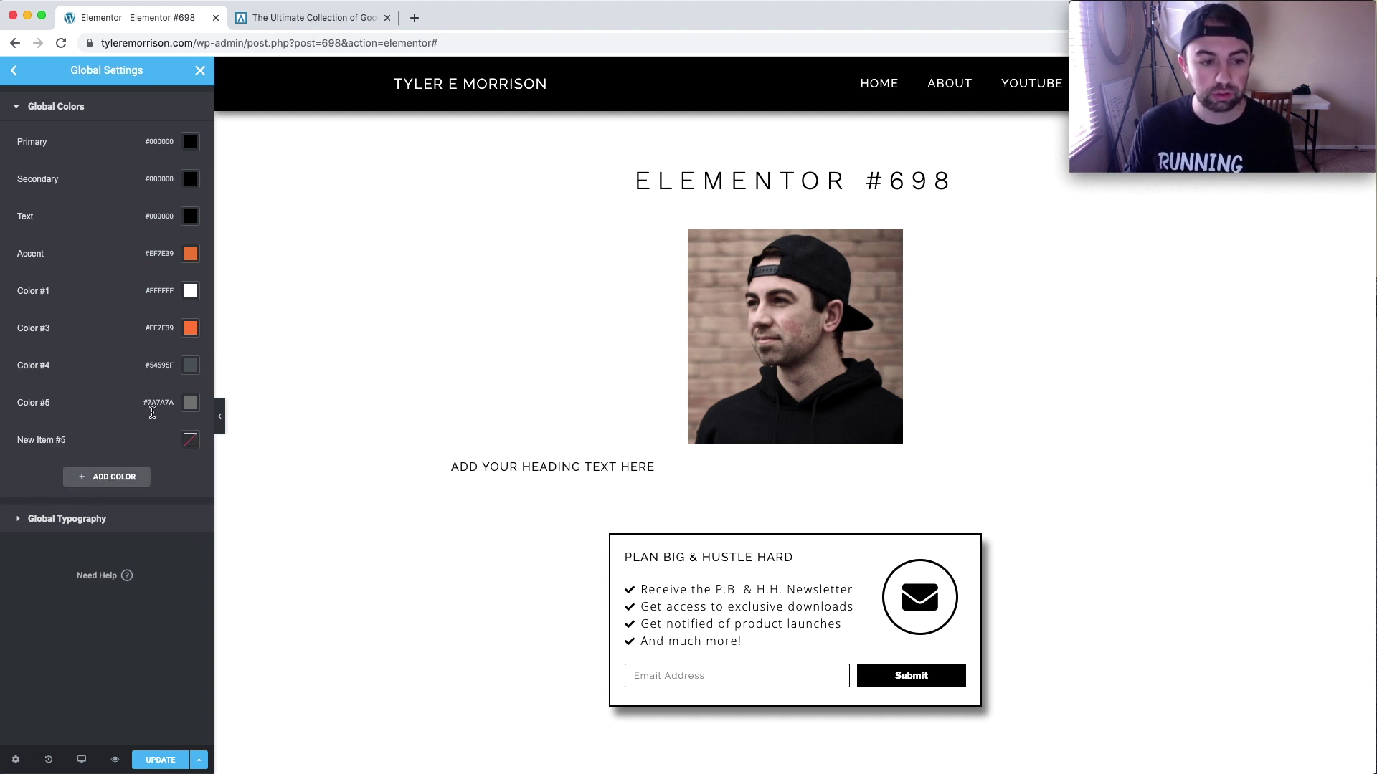
{"action": "left_click", "coordinate": [71, 440]}
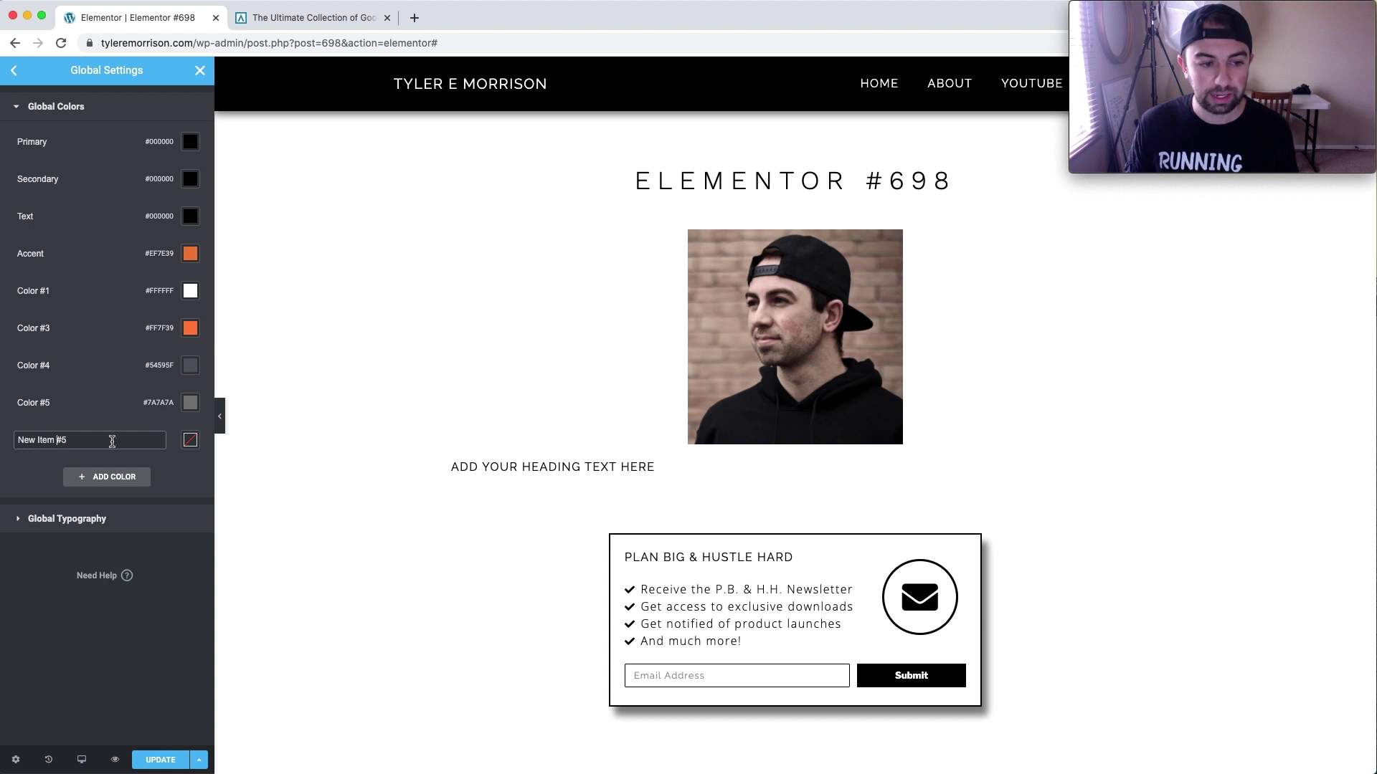
{"action": "left_click", "coordinate": [190, 440]}
{"action": "left_click", "coordinate": [142, 549]}
{"action": "left_click", "coordinate": [142, 522]}
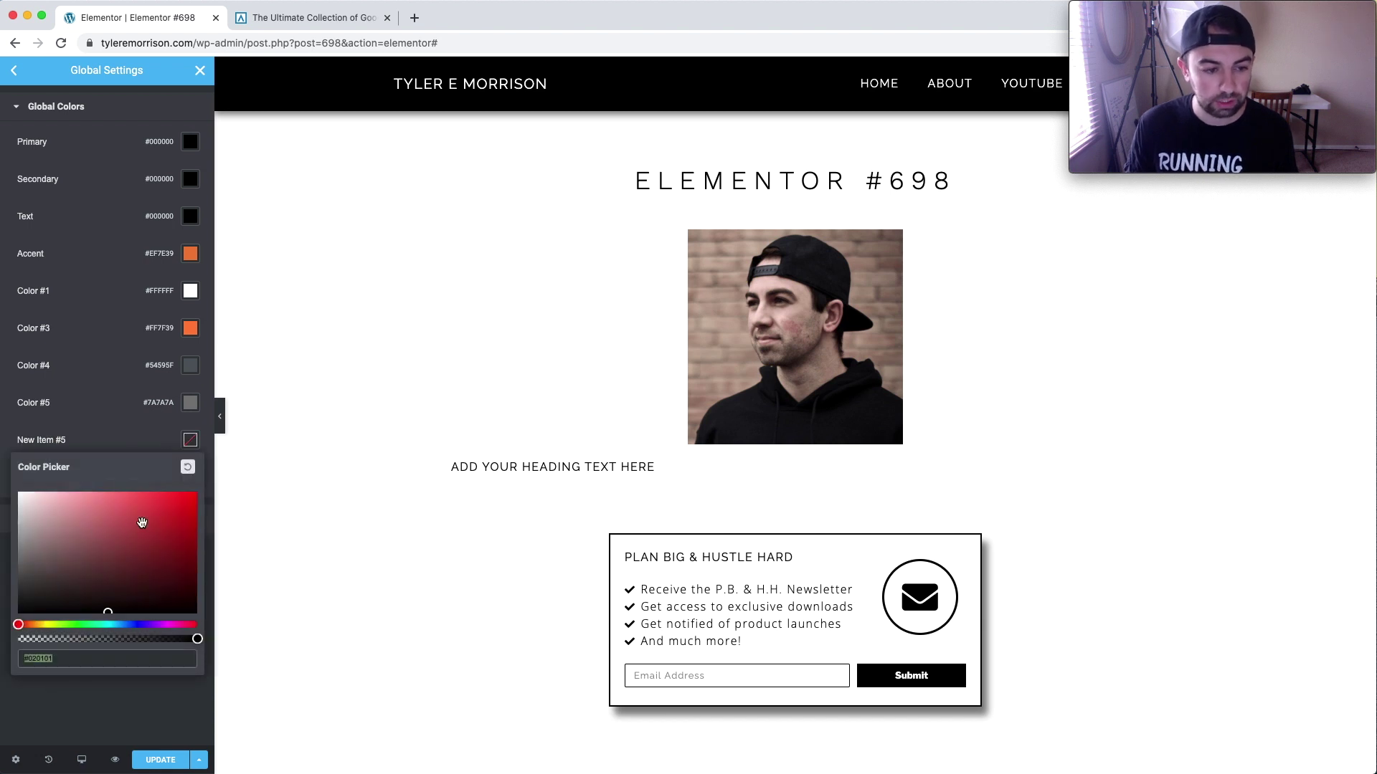
{"action": "left_click", "coordinate": [171, 712]}
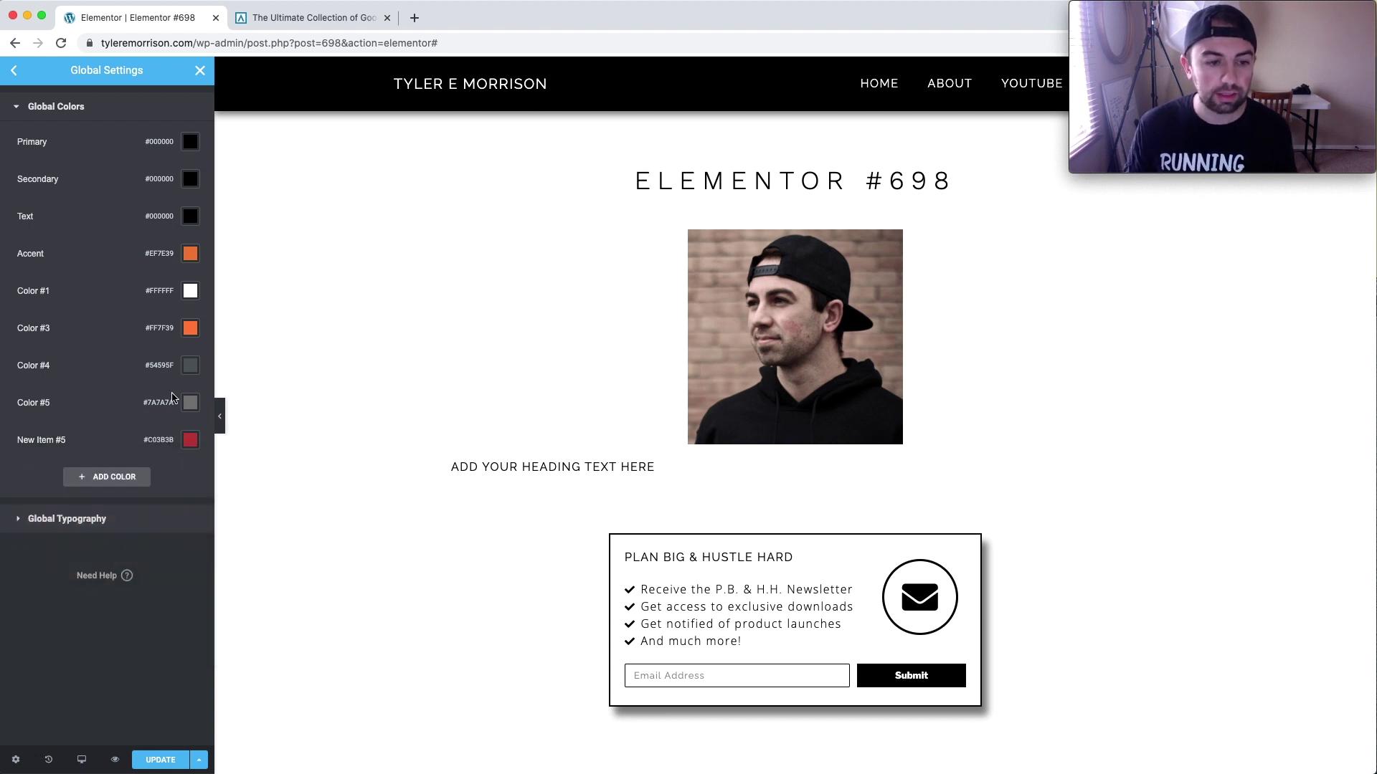
- Delete the newly added red global color
{"action": "left_click", "coordinate": [169, 439]}
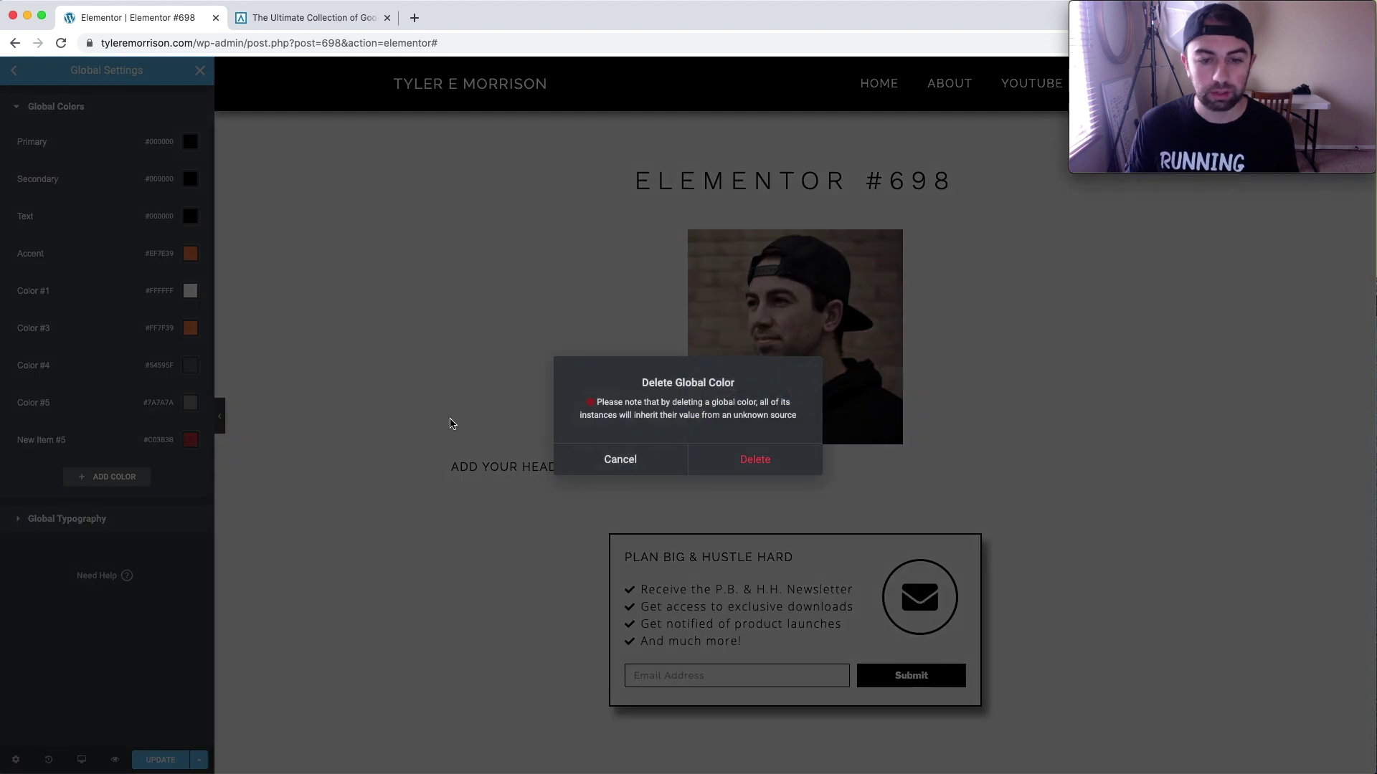
{"action": "left_click", "coordinate": [752, 461]}
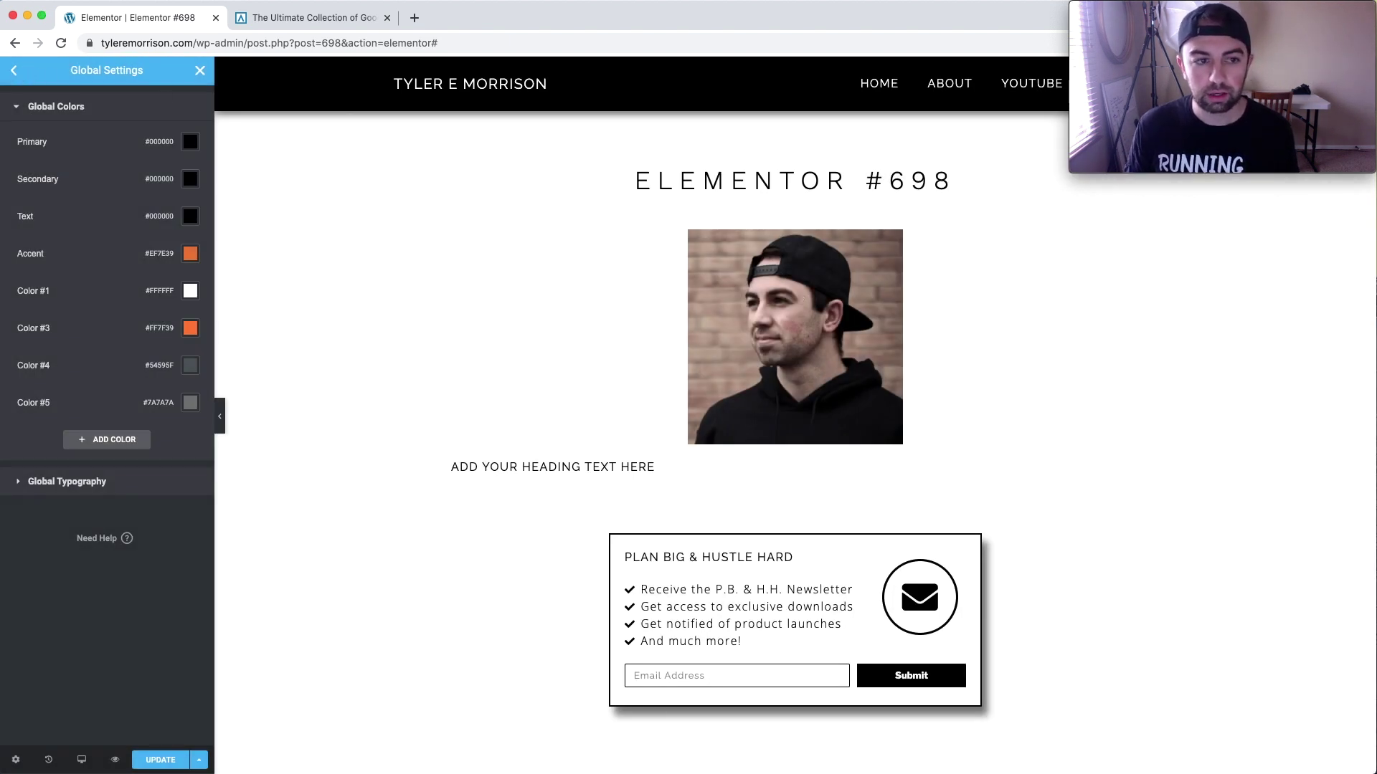
- Leave the global settings and set the text color of the heading below the image to custom red #BC3535
{"action": "left_click", "coordinate": [13, 70]}
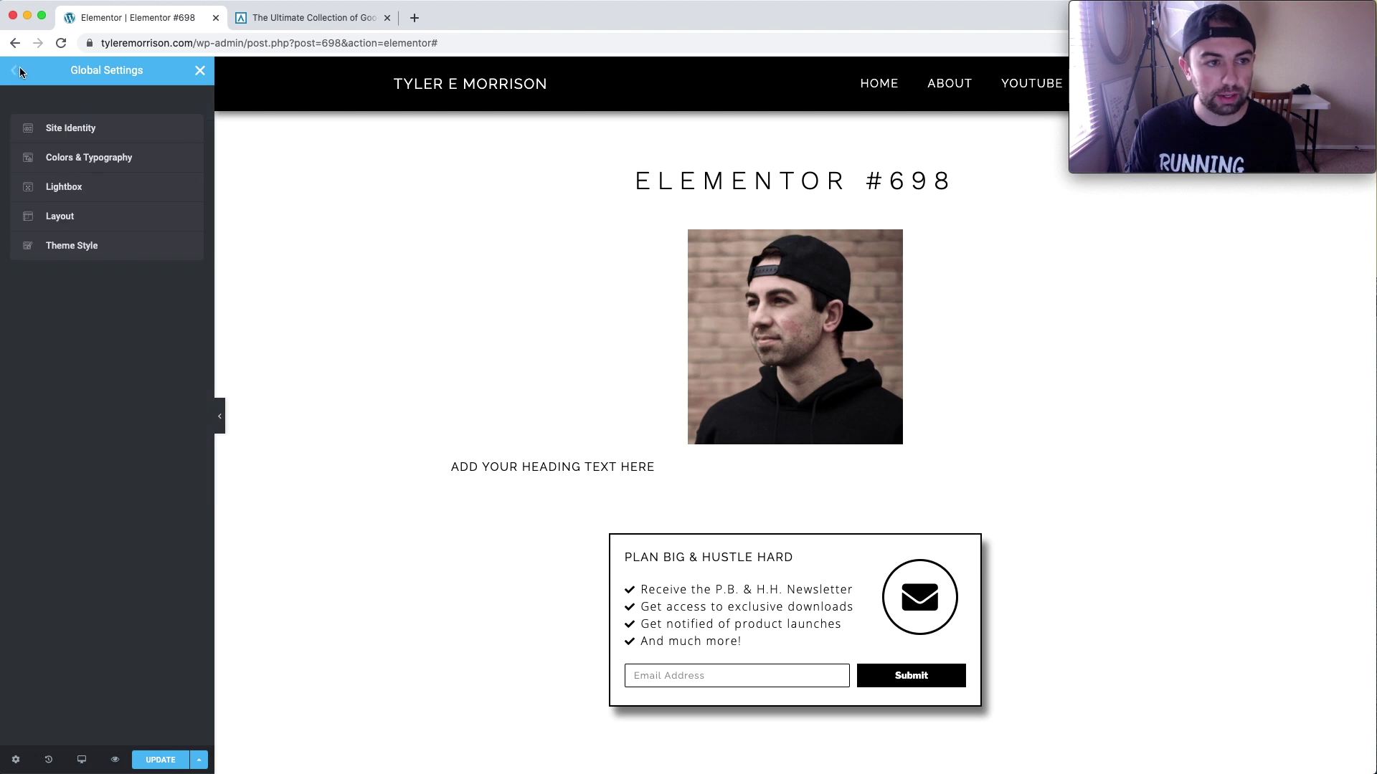
{"action": "left_click", "coordinate": [201, 75]}
{"action": "left_click", "coordinate": [573, 447]}
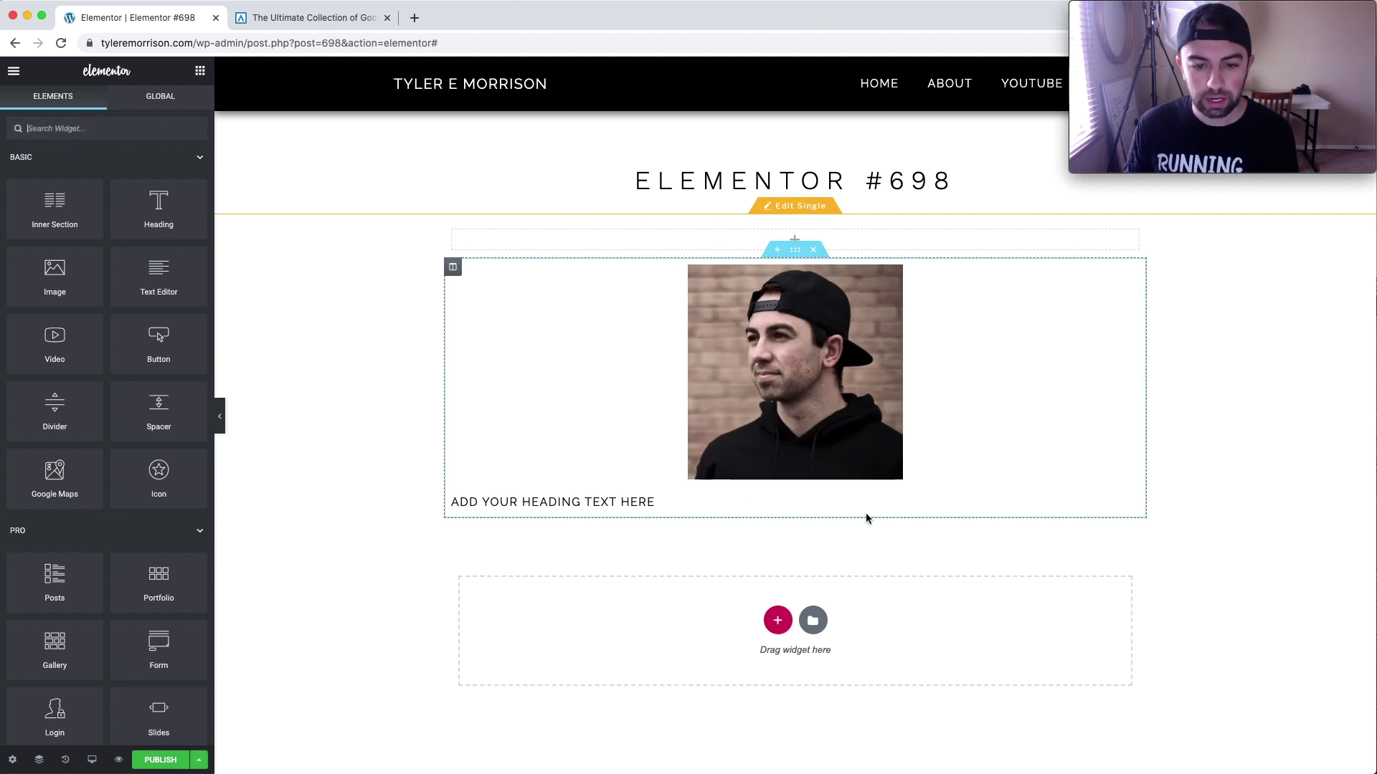
{"action": "left_click", "coordinate": [1128, 504]}
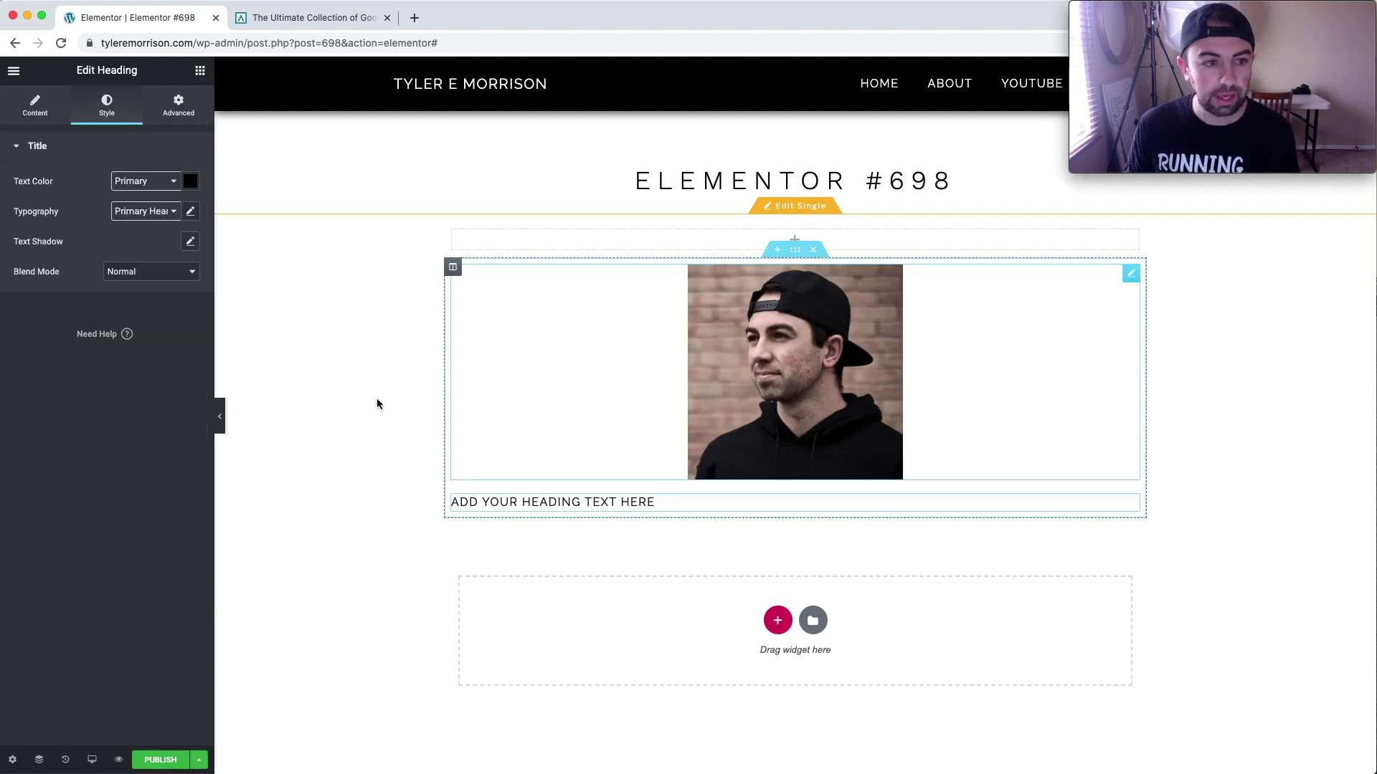
{"action": "left_click", "coordinate": [190, 180]}
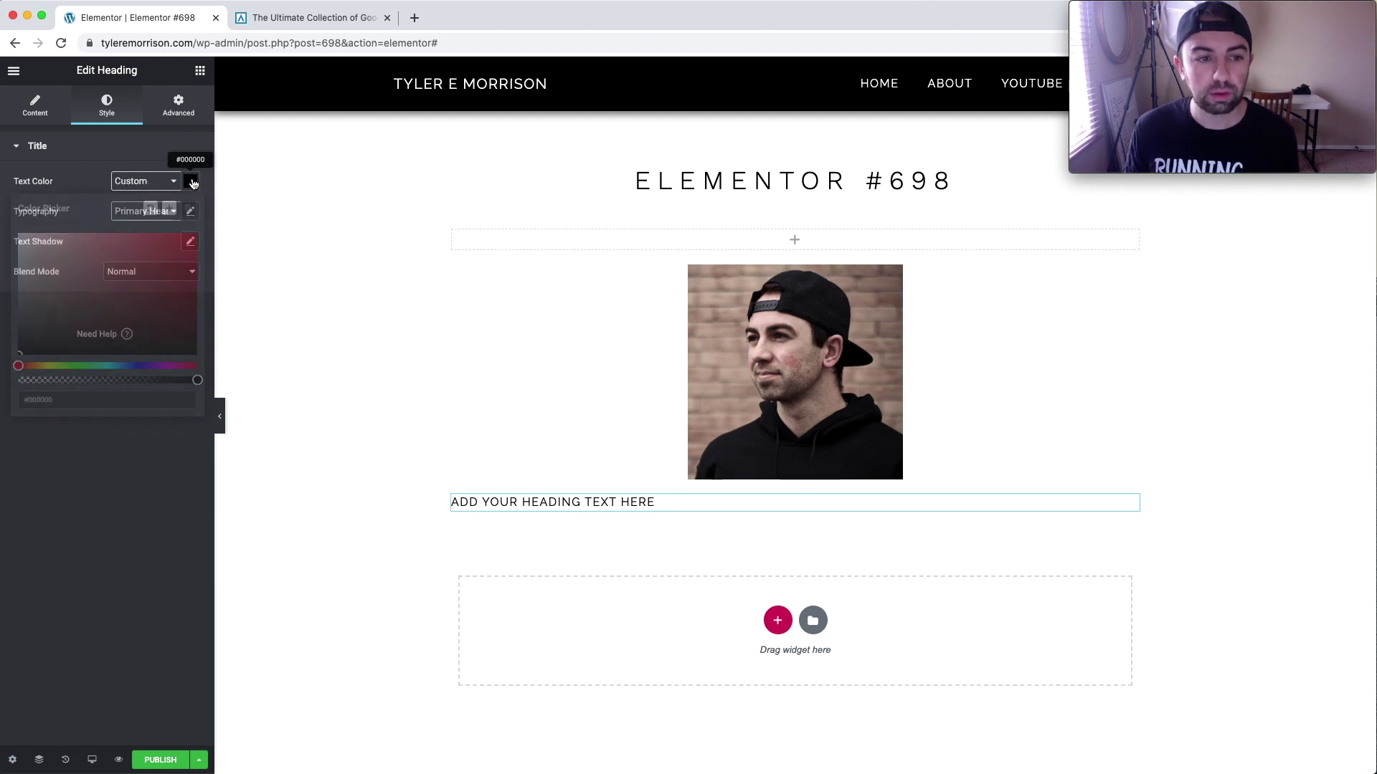
{"action": "left_click", "coordinate": [188, 178]}
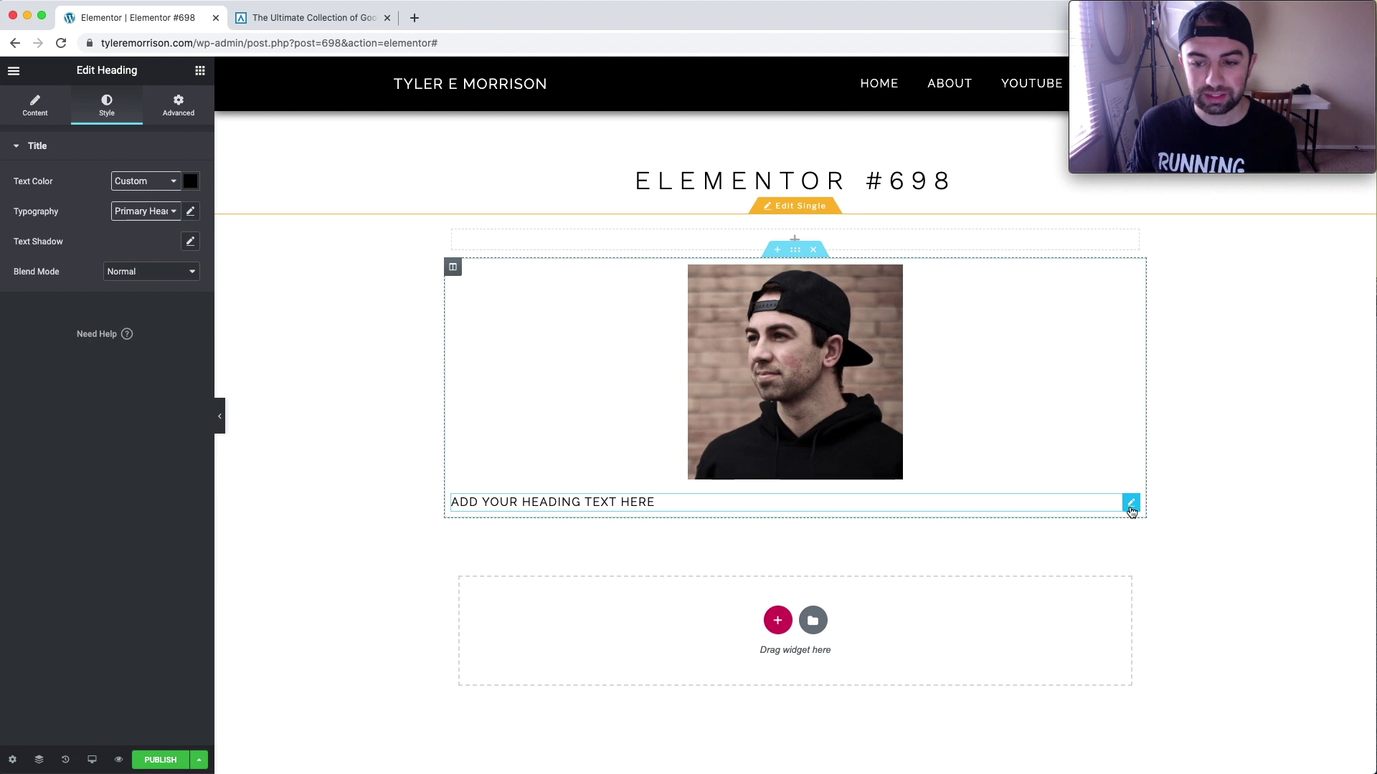
{"action": "left_click", "coordinate": [190, 181]}
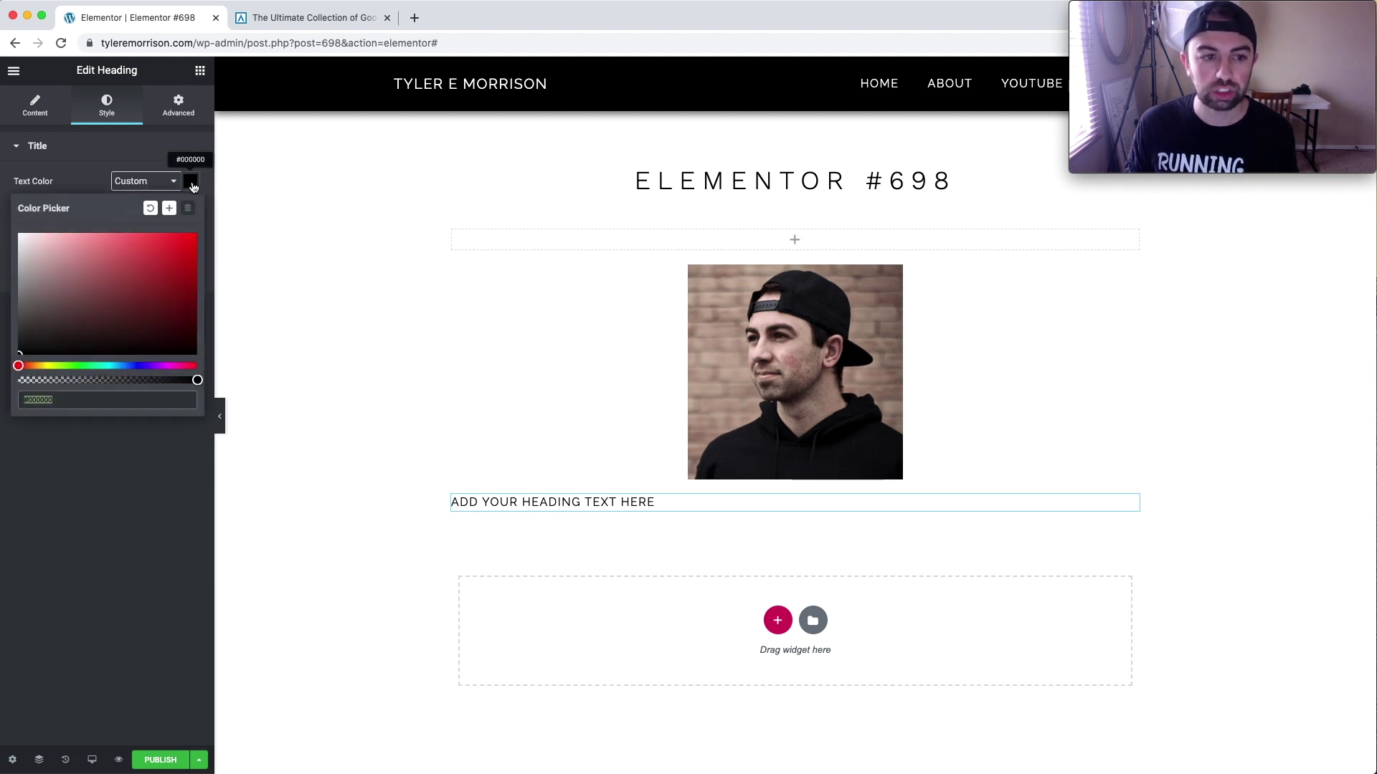
{"action": "left_click_drag", "start_coordinate": [140, 276], "coordinate": [145, 265]}
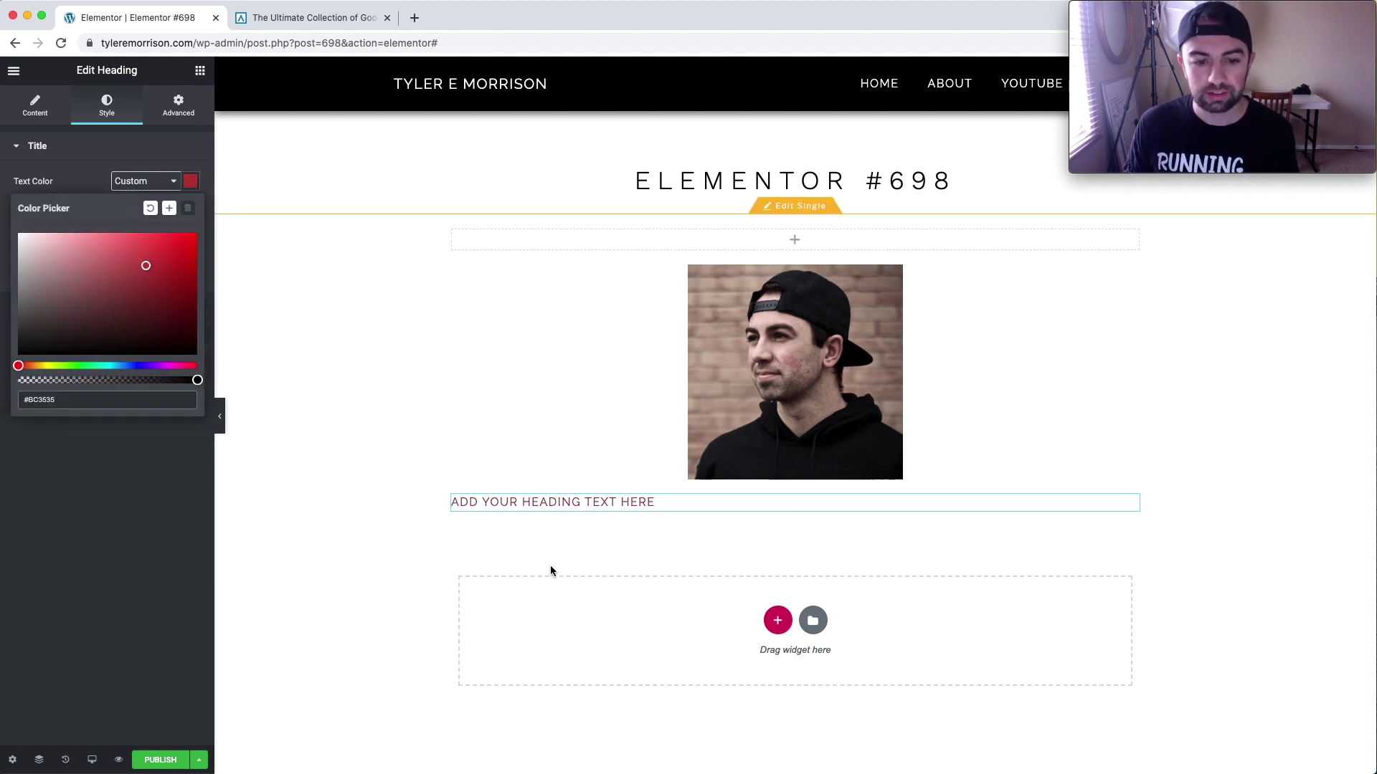
{"action": "left_click", "coordinate": [315, 552]}
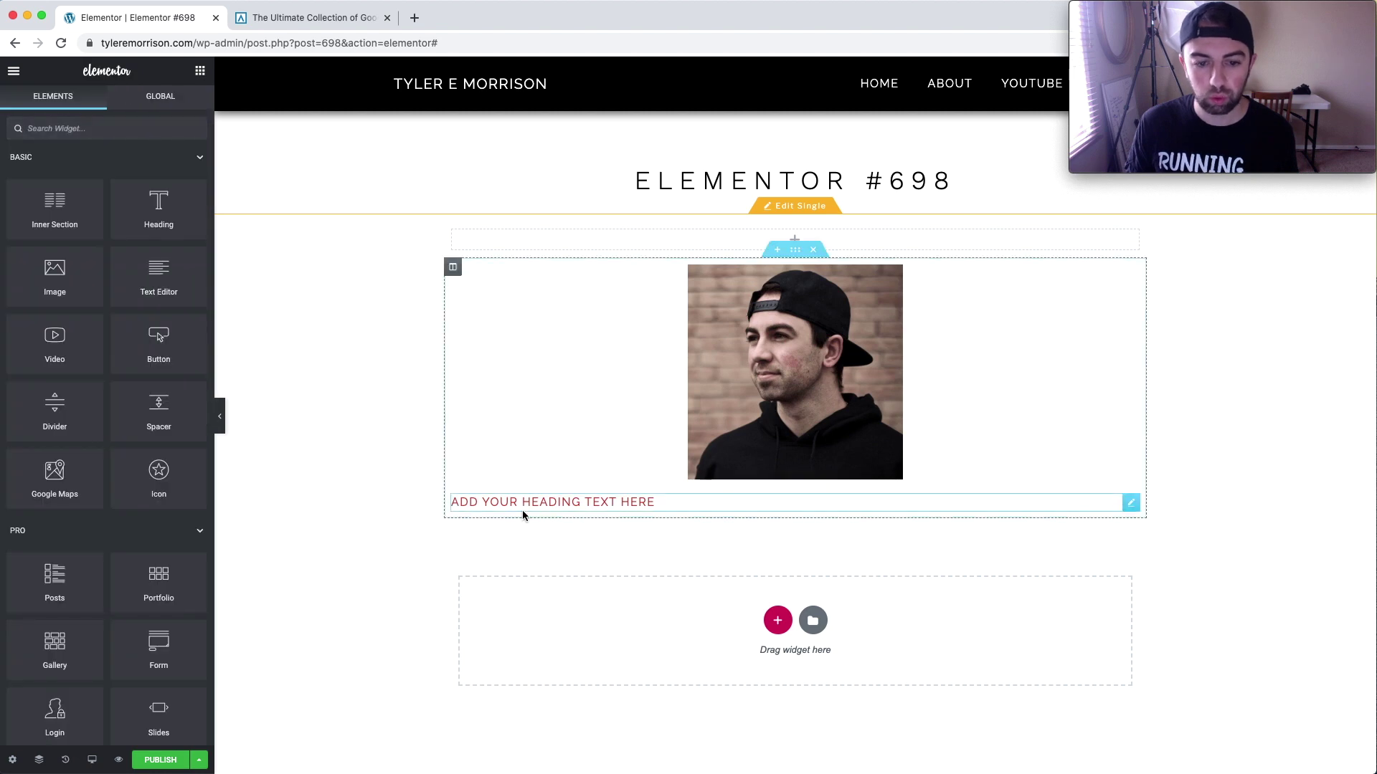
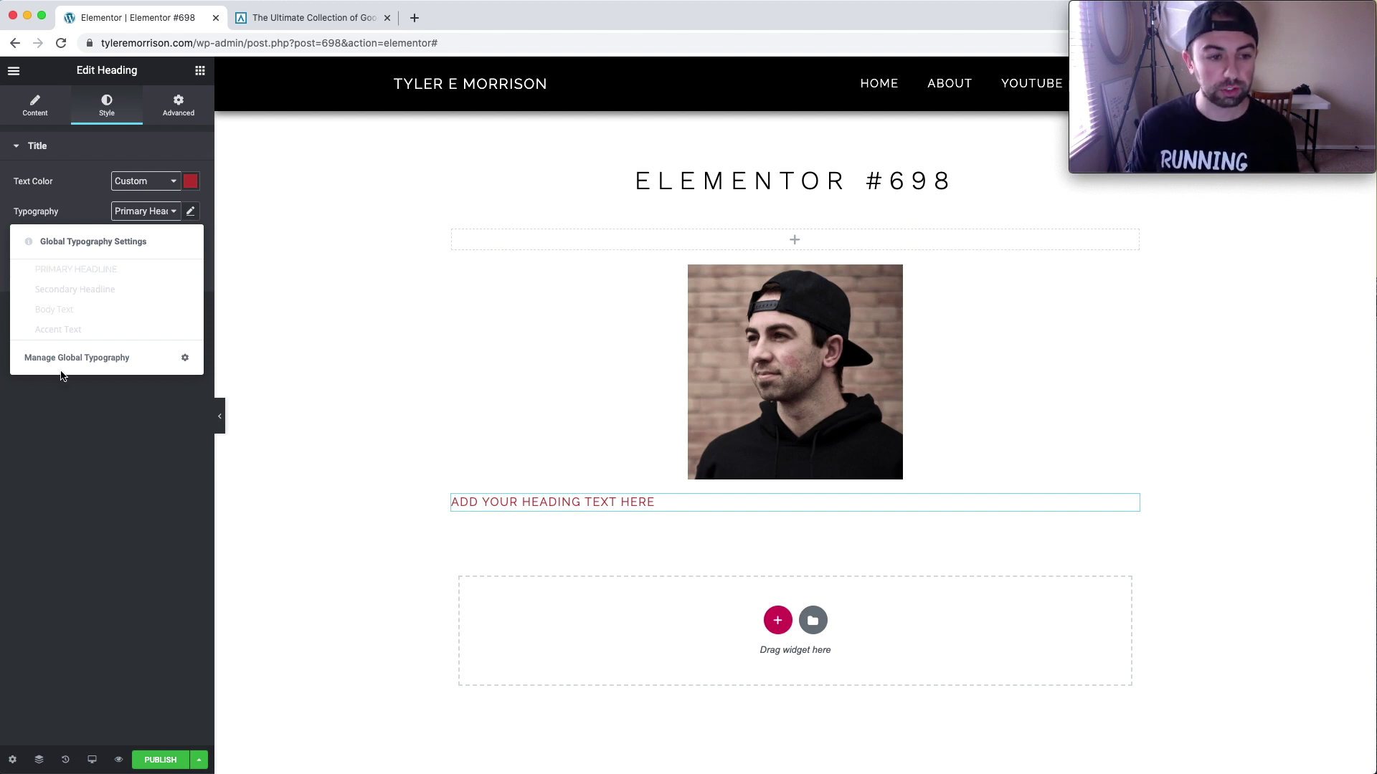
- Go to global typography management from the heading's typography setting and show the list of global text styles
{"action": "left_click", "coordinate": [130, 366]}
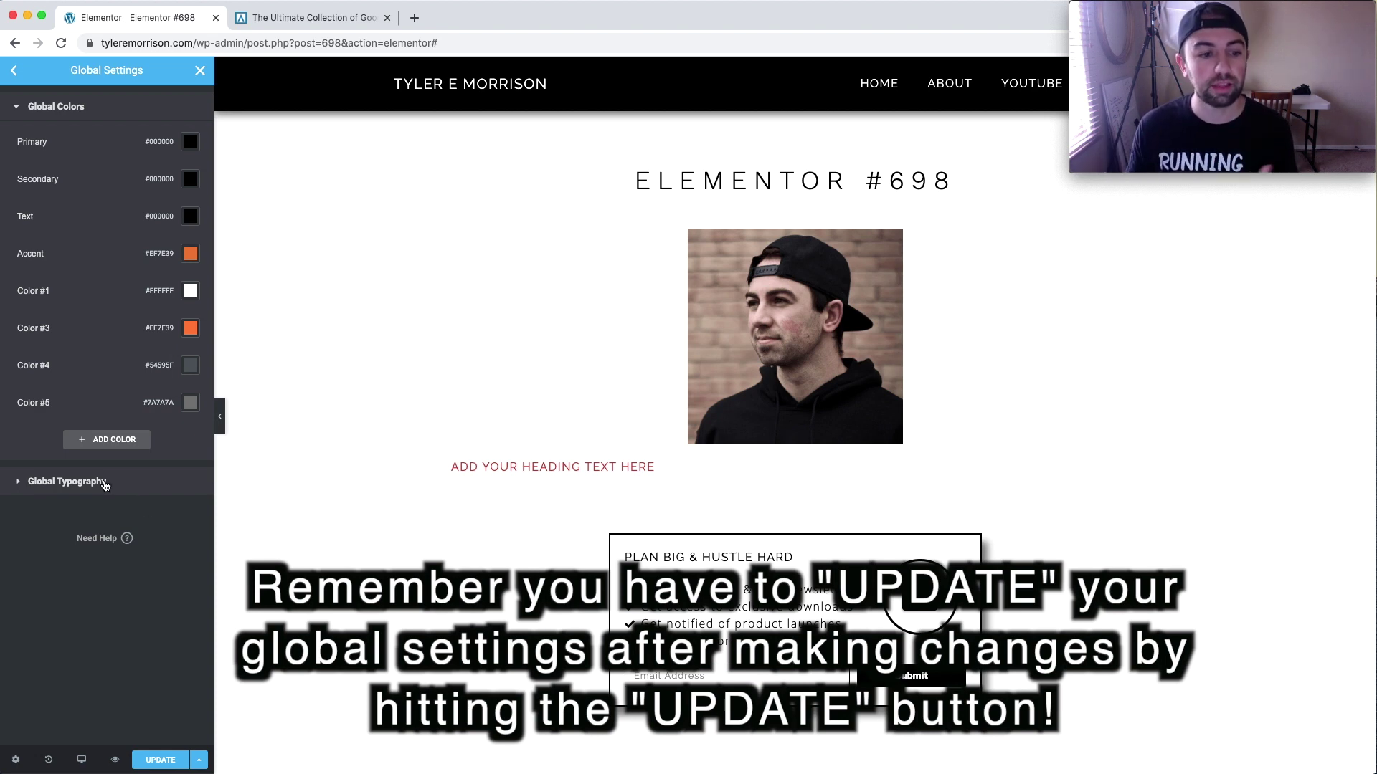
{"action": "left_click", "coordinate": [80, 489]}
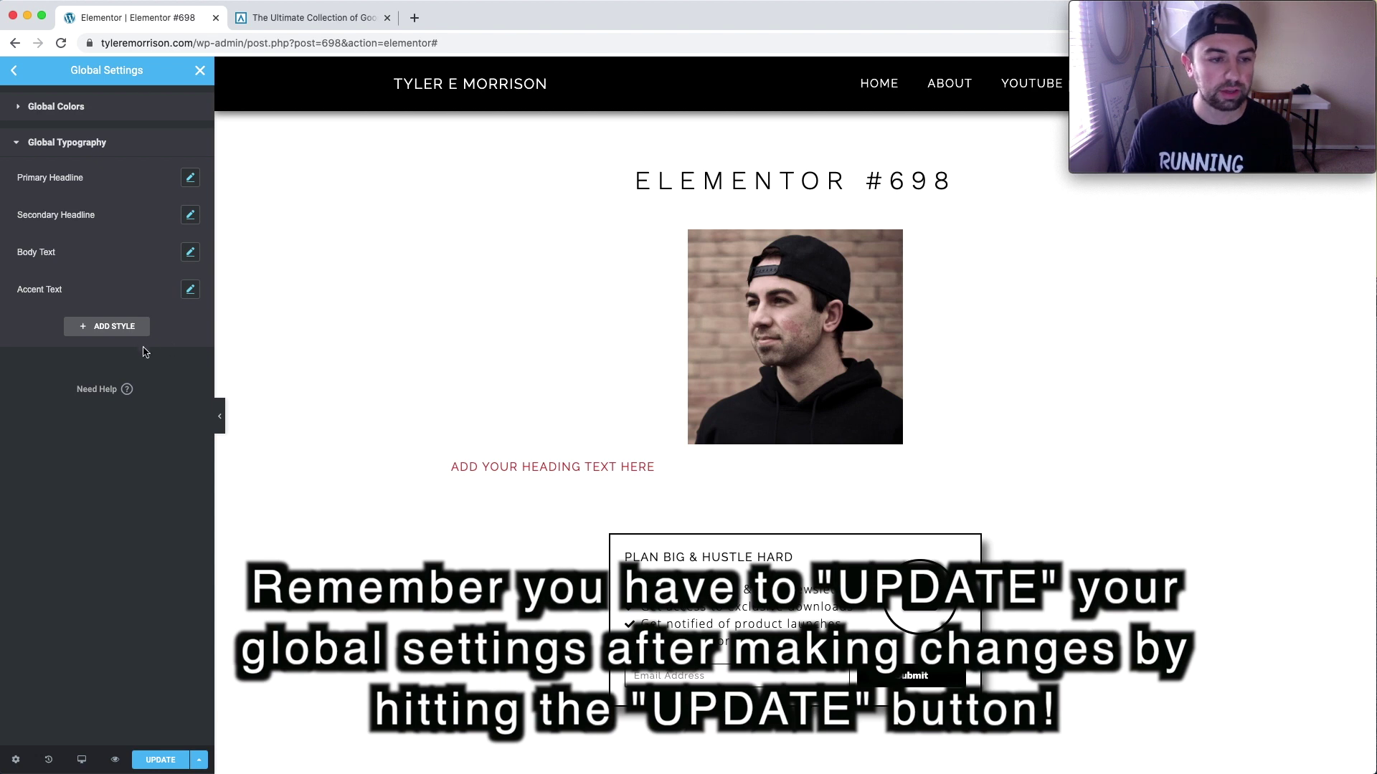
- Add a new global typography style below Accent Text and delete it again
{"action": "left_click", "coordinate": [107, 326]}
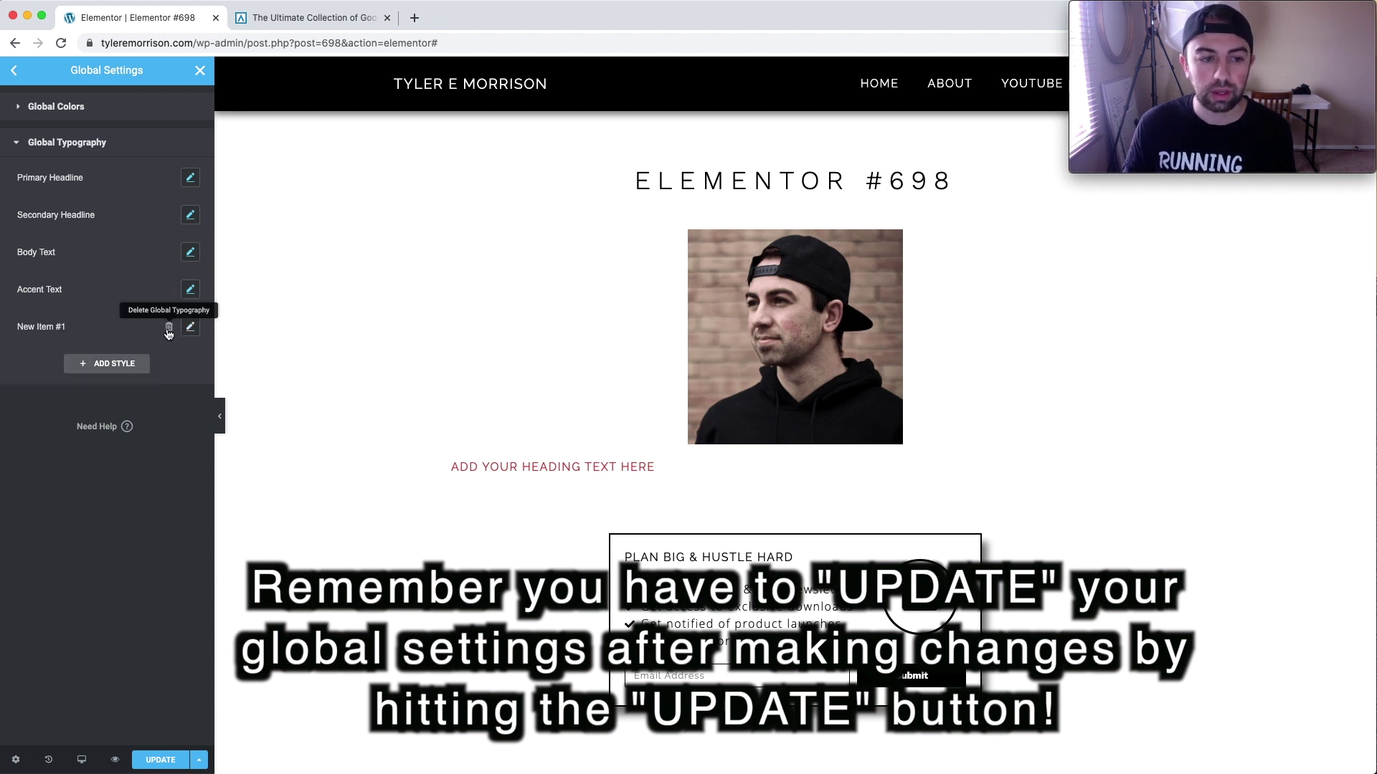
{"action": "left_click", "coordinate": [168, 327]}
{"action": "left_click", "coordinate": [737, 467]}
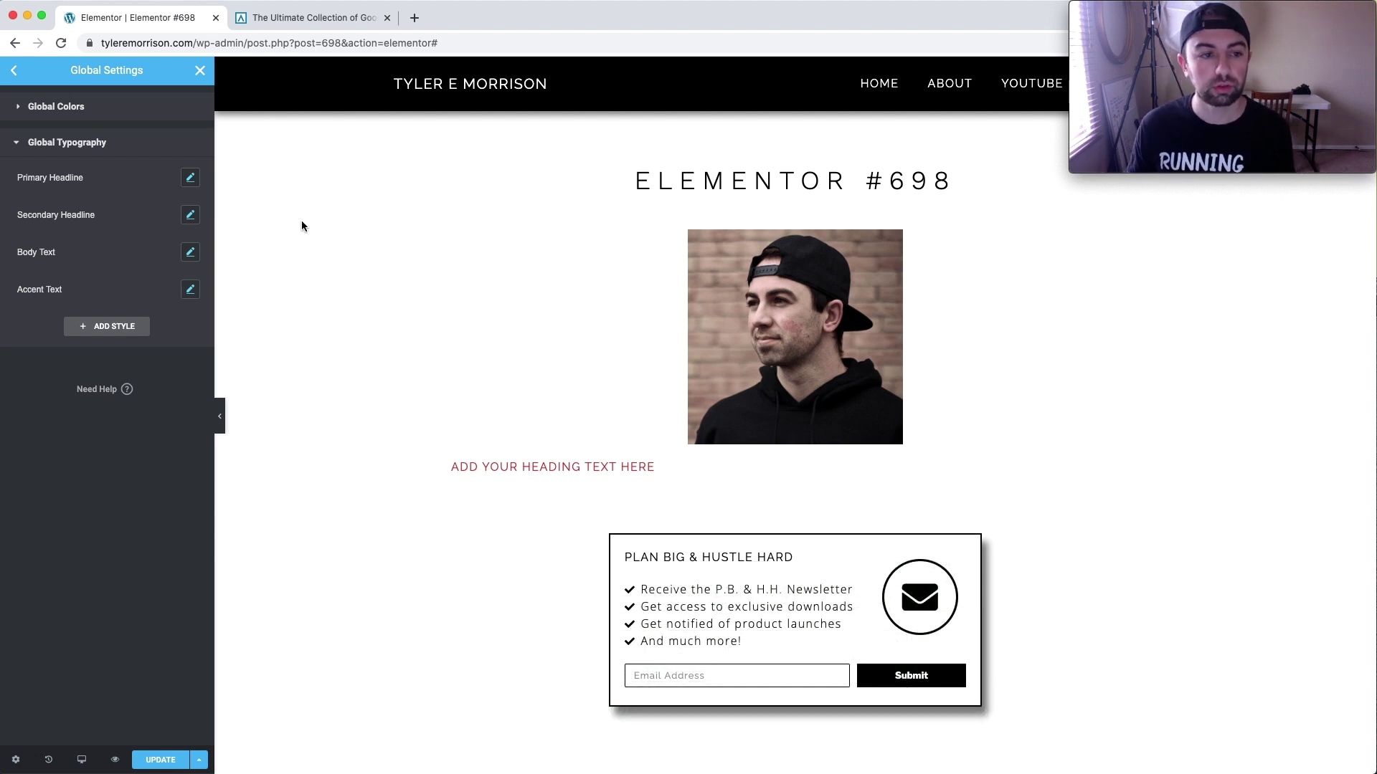
- Set the Primary Headline global style's font size to 57 on desktop and 27 on mobile, and return to the desktop view
{"action": "left_click", "coordinate": [191, 179]}
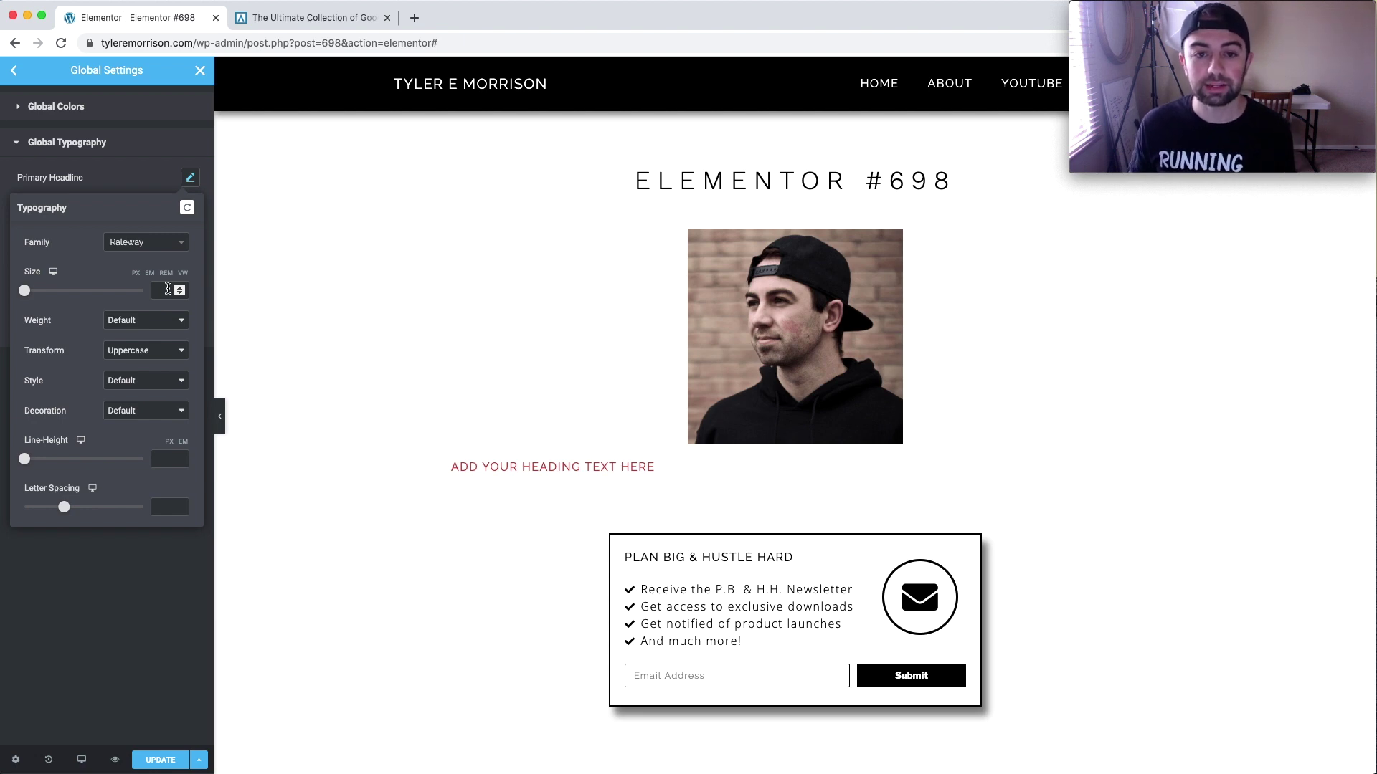
{"action": "left_click_drag", "start_coordinate": [25, 290], "coordinate": [60, 298]}
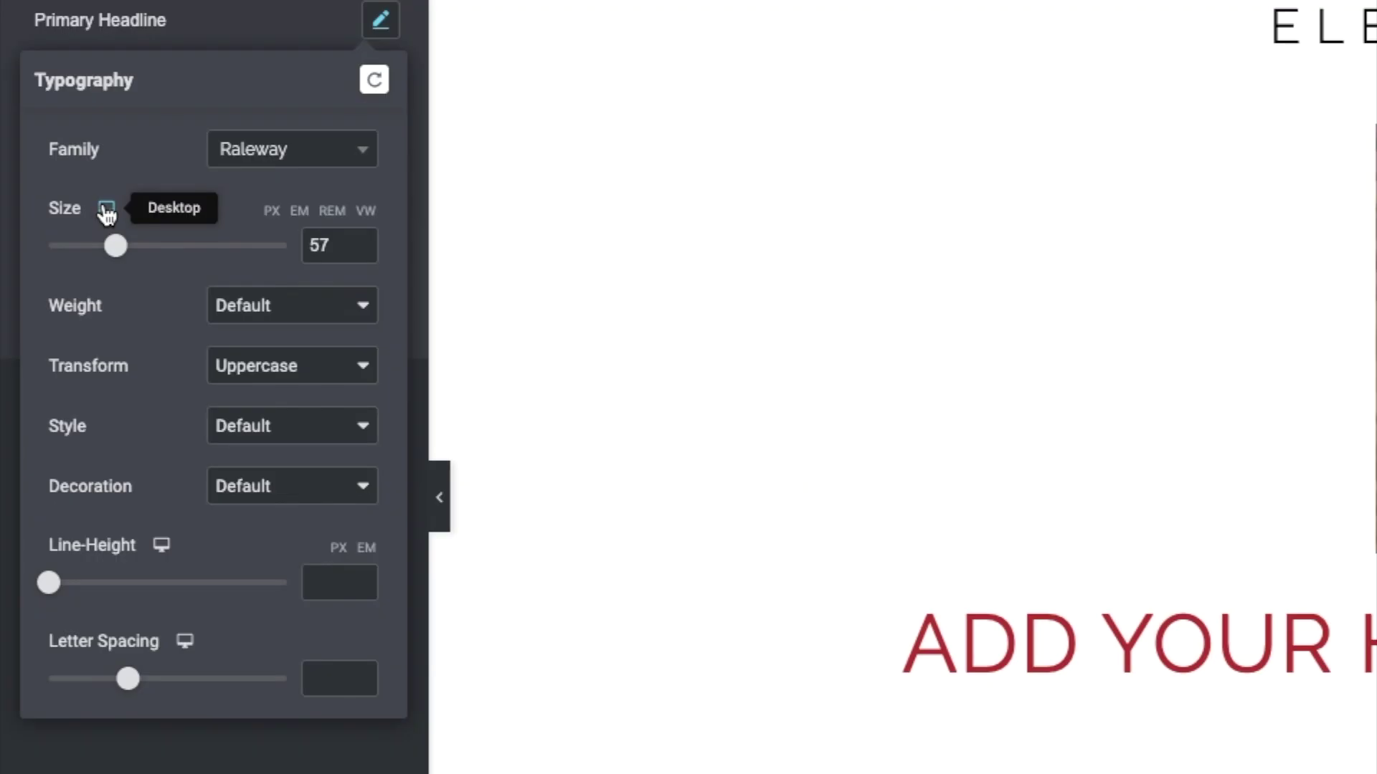
{"action": "left_click", "coordinate": [106, 213]}
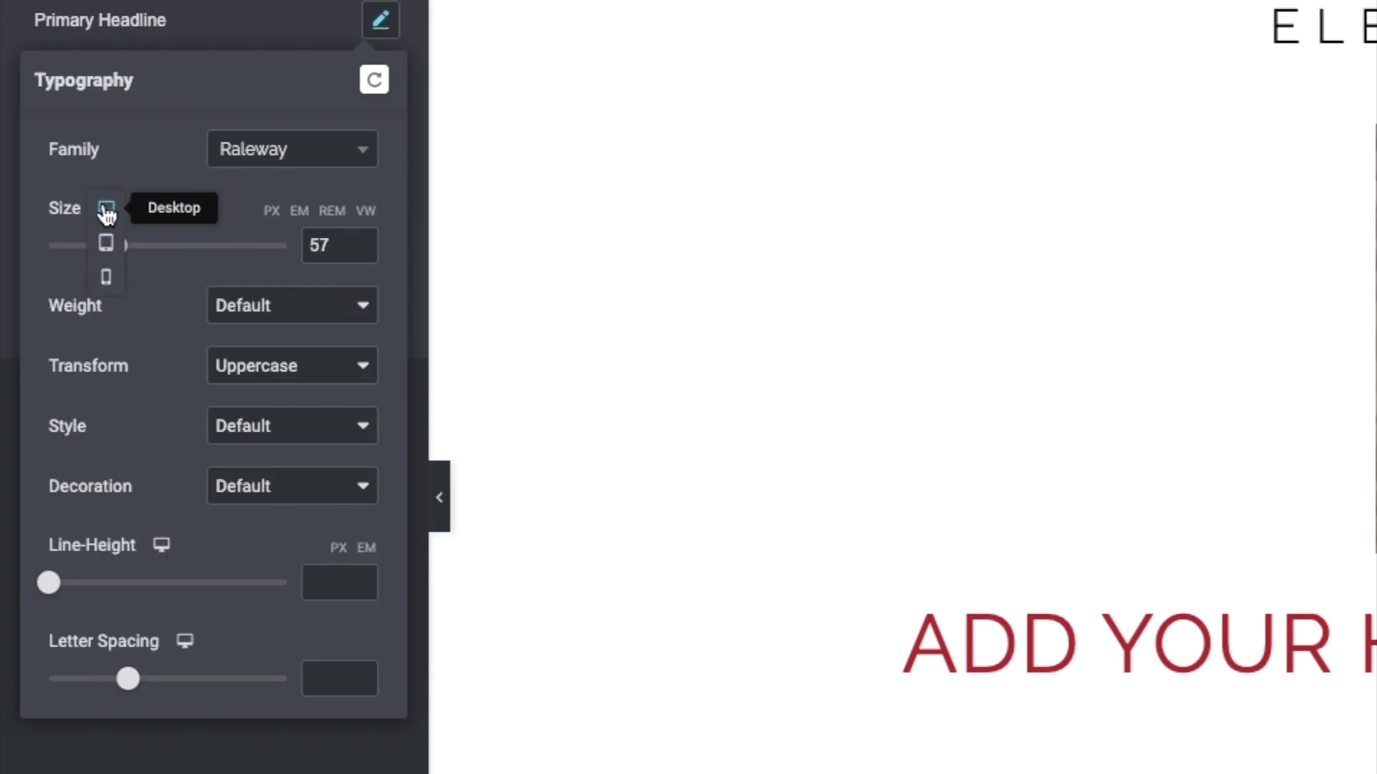
{"action": "left_click", "coordinate": [107, 275]}
{"action": "left_click_drag", "start_coordinate": [50, 247], "coordinate": [82, 249]}
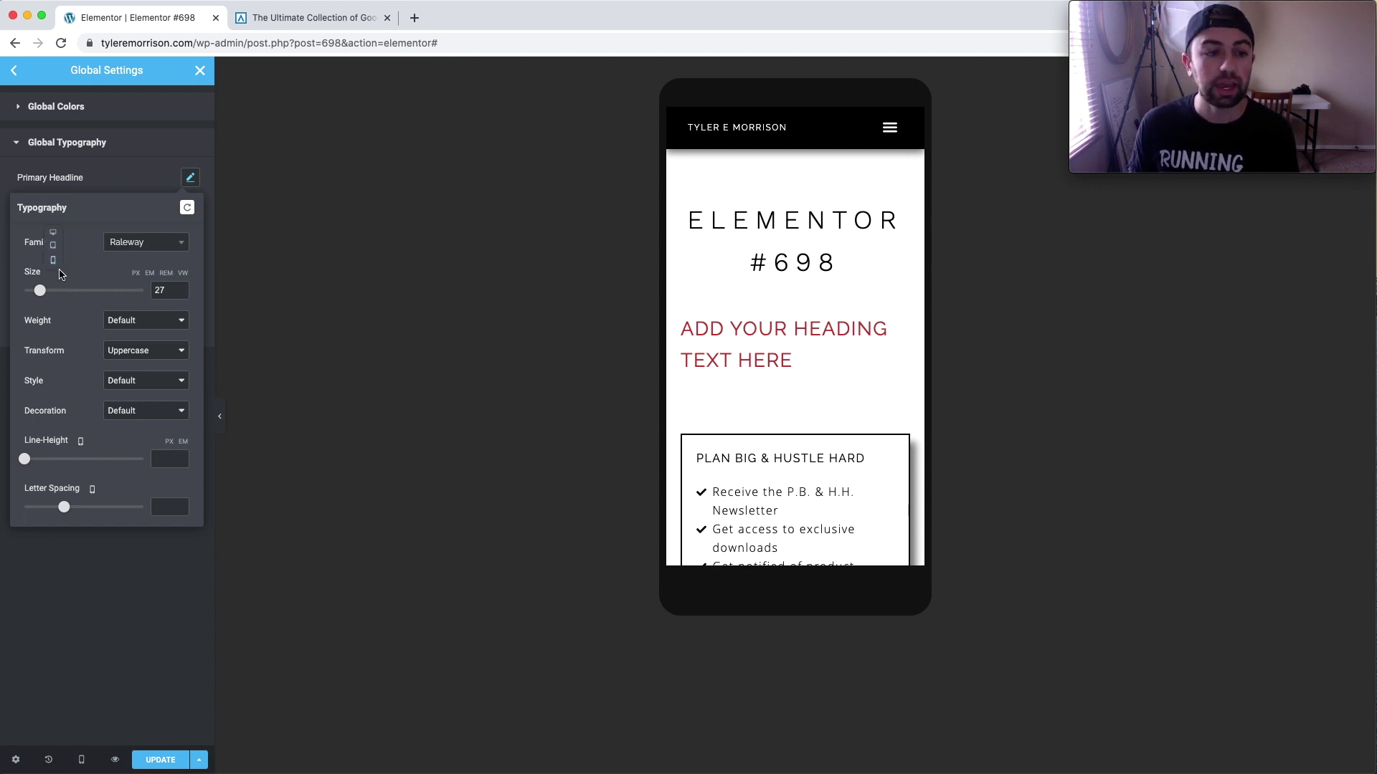
{"action": "left_click", "coordinate": [53, 236]}
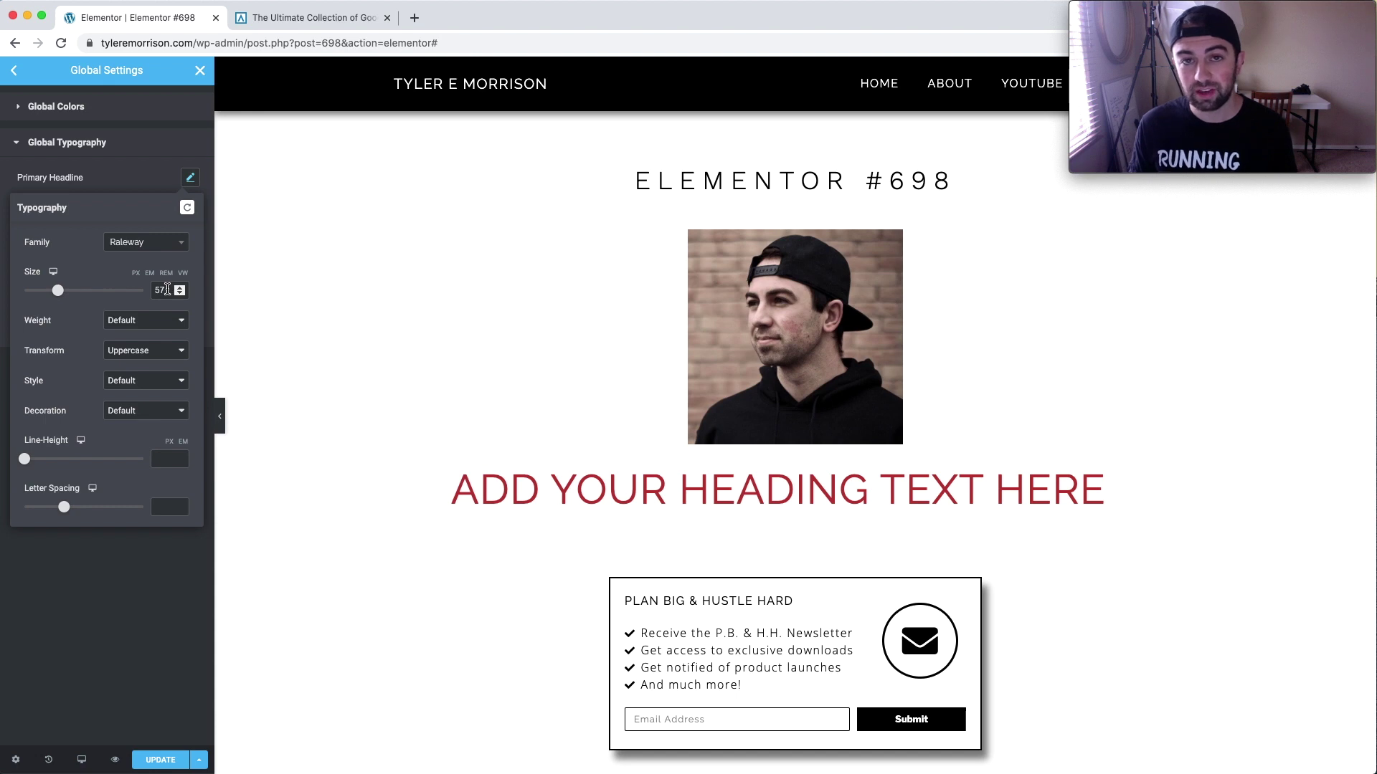
- Clear the Primary Headline style's font size for both mobile and desktop
{"action": "left_click", "coordinate": [54, 273]}
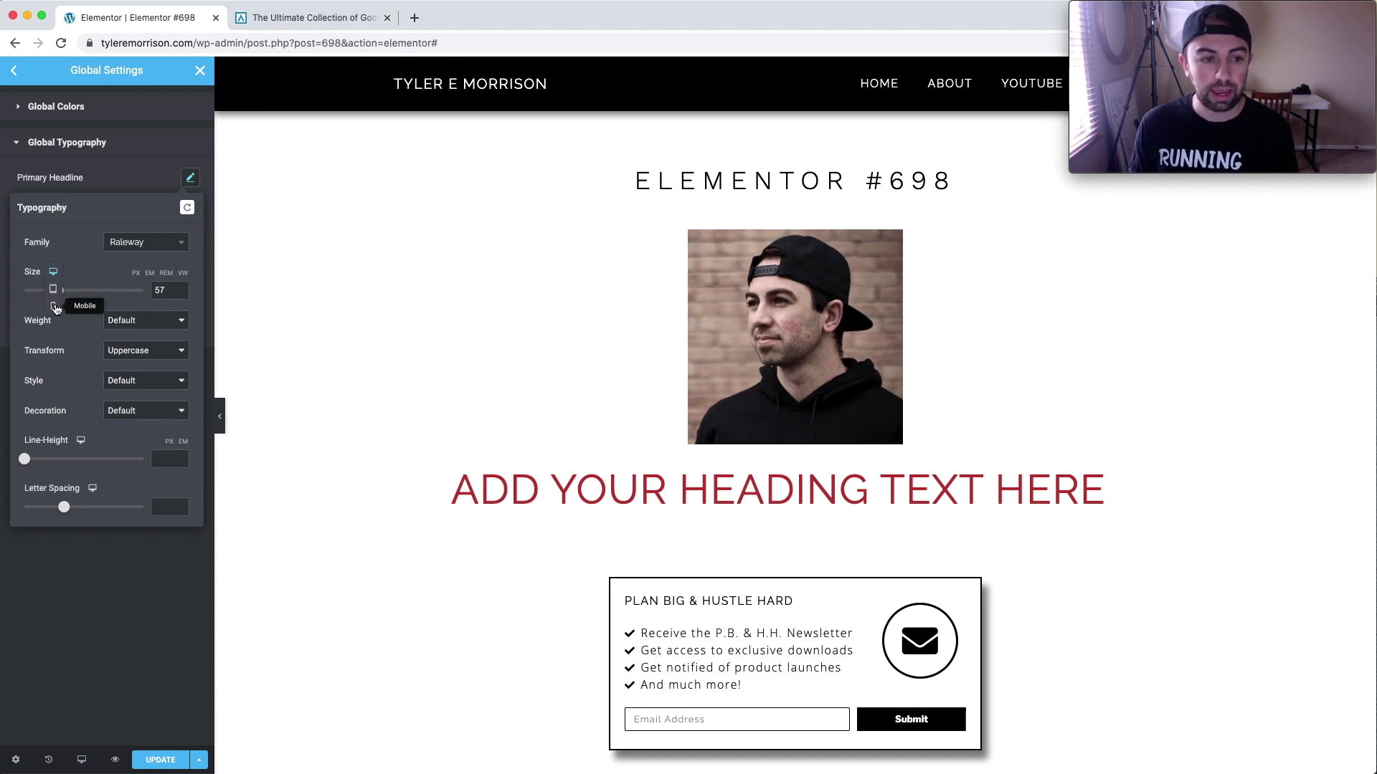
{"action": "left_click", "coordinate": [53, 307]}
{"action": "double_click", "coordinate": [159, 290]}
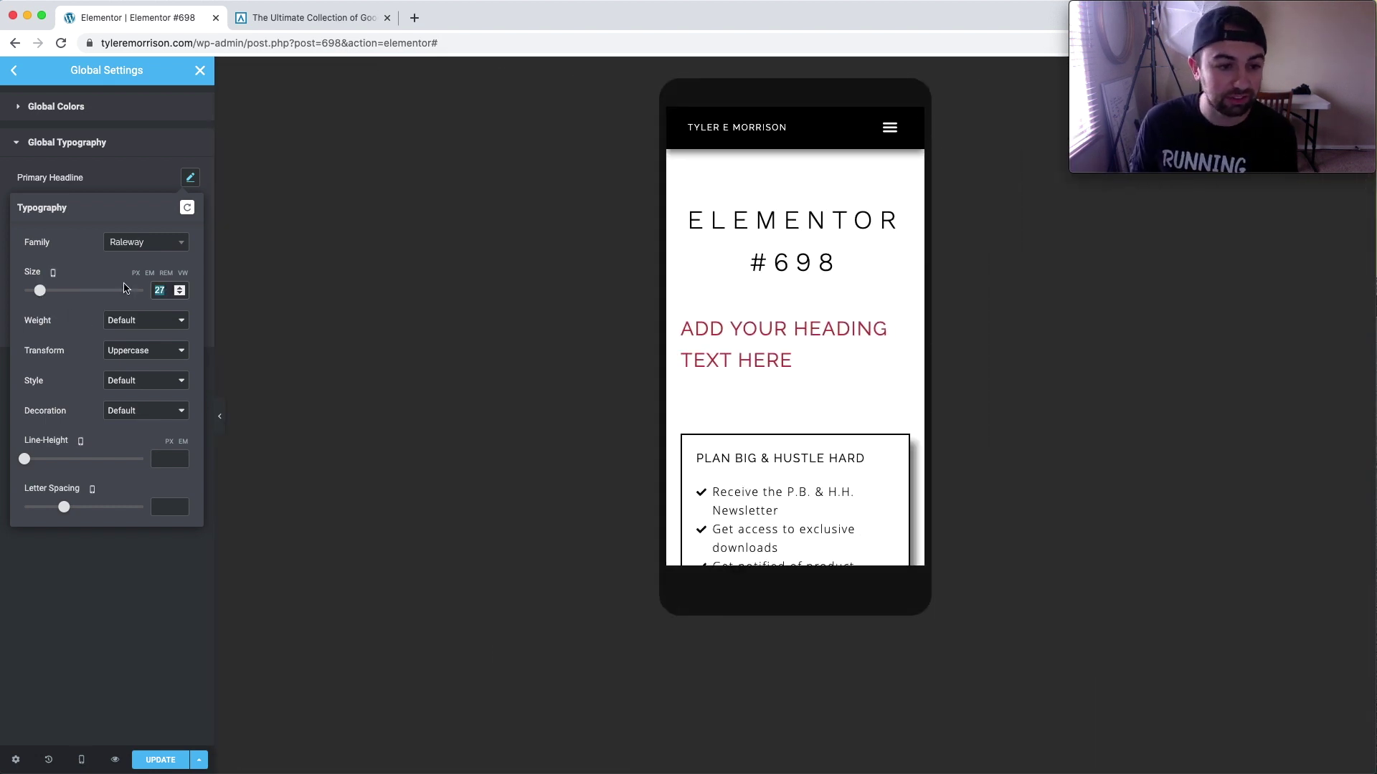
{"action": "key", "text": "BackSpace"}
{"action": "left_click", "coordinate": [53, 273]}
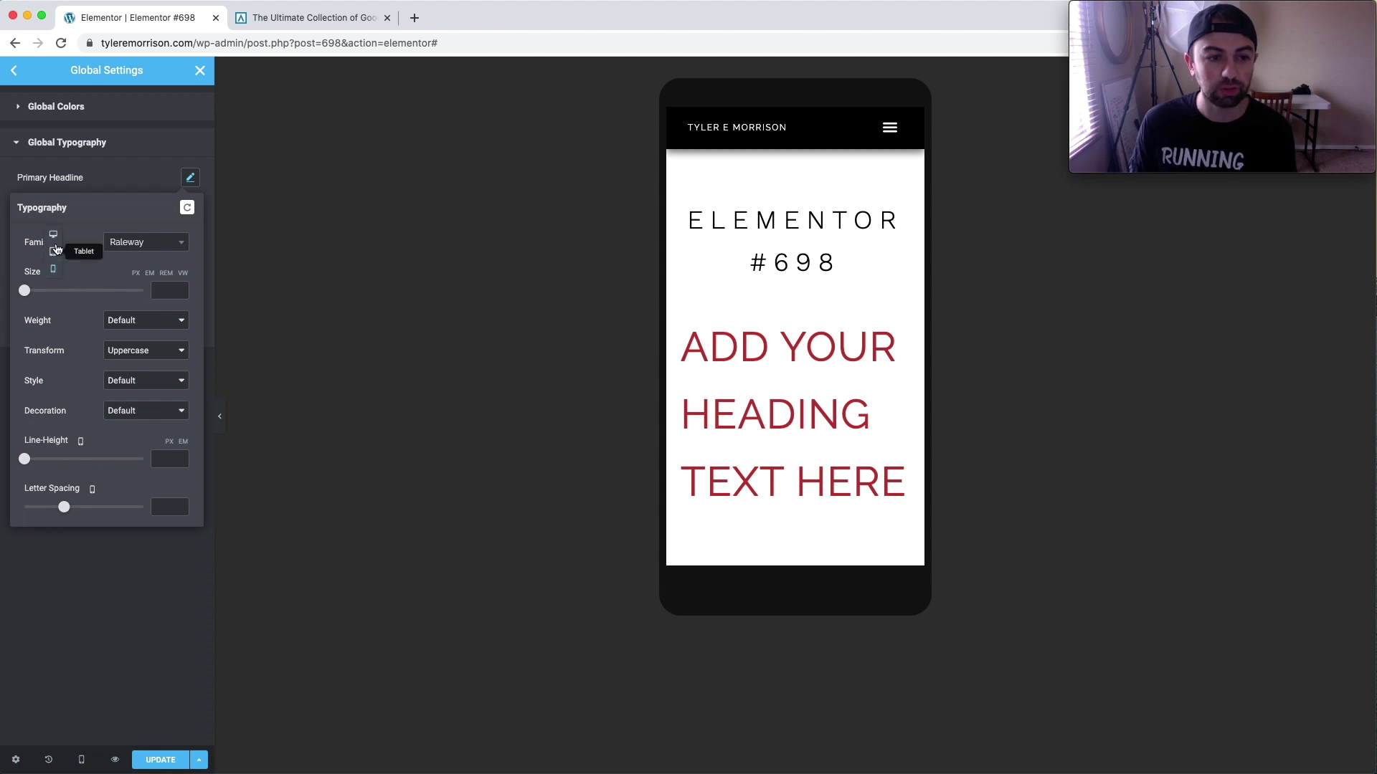
{"action": "left_click", "coordinate": [53, 245]}
{"action": "left_click_drag", "start_coordinate": [170, 292], "coordinate": [121, 290]}
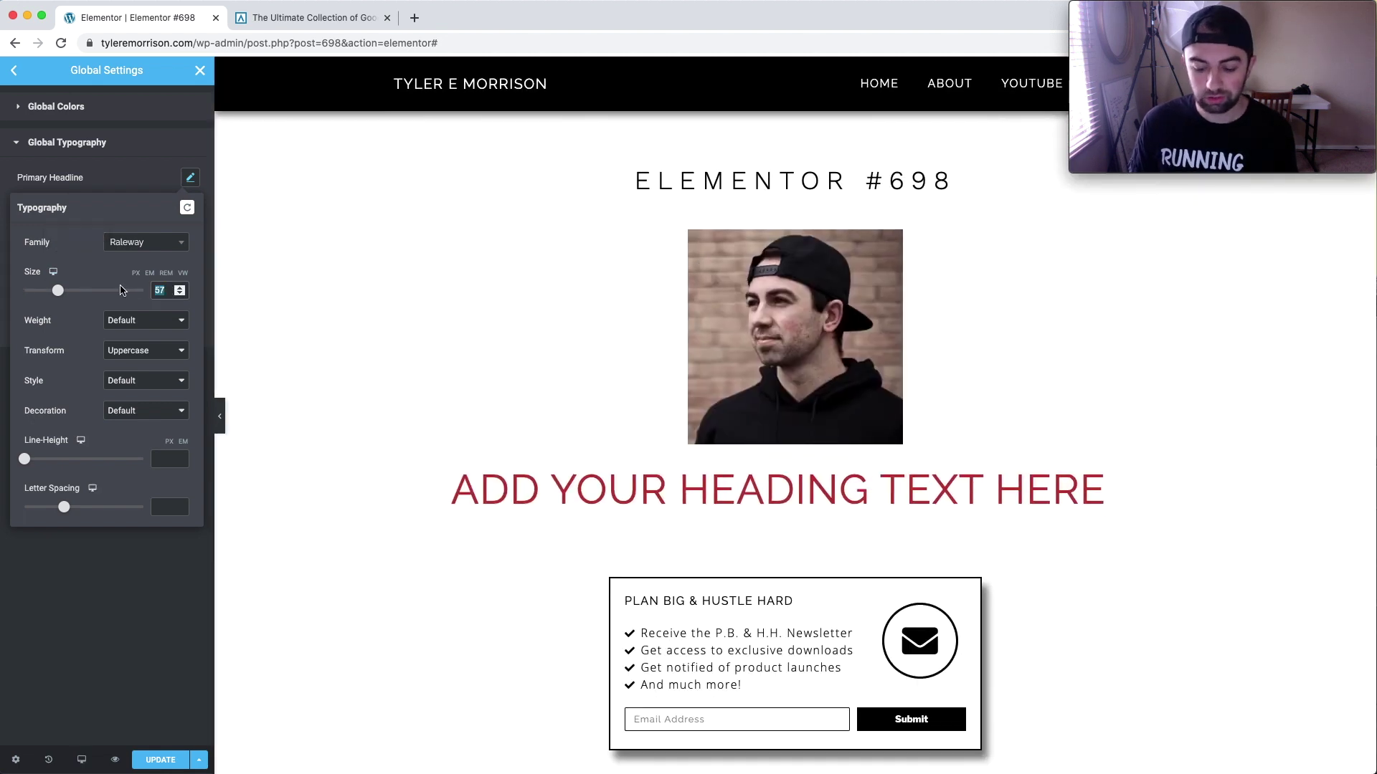
{"action": "key", "text": "BackSpace"}
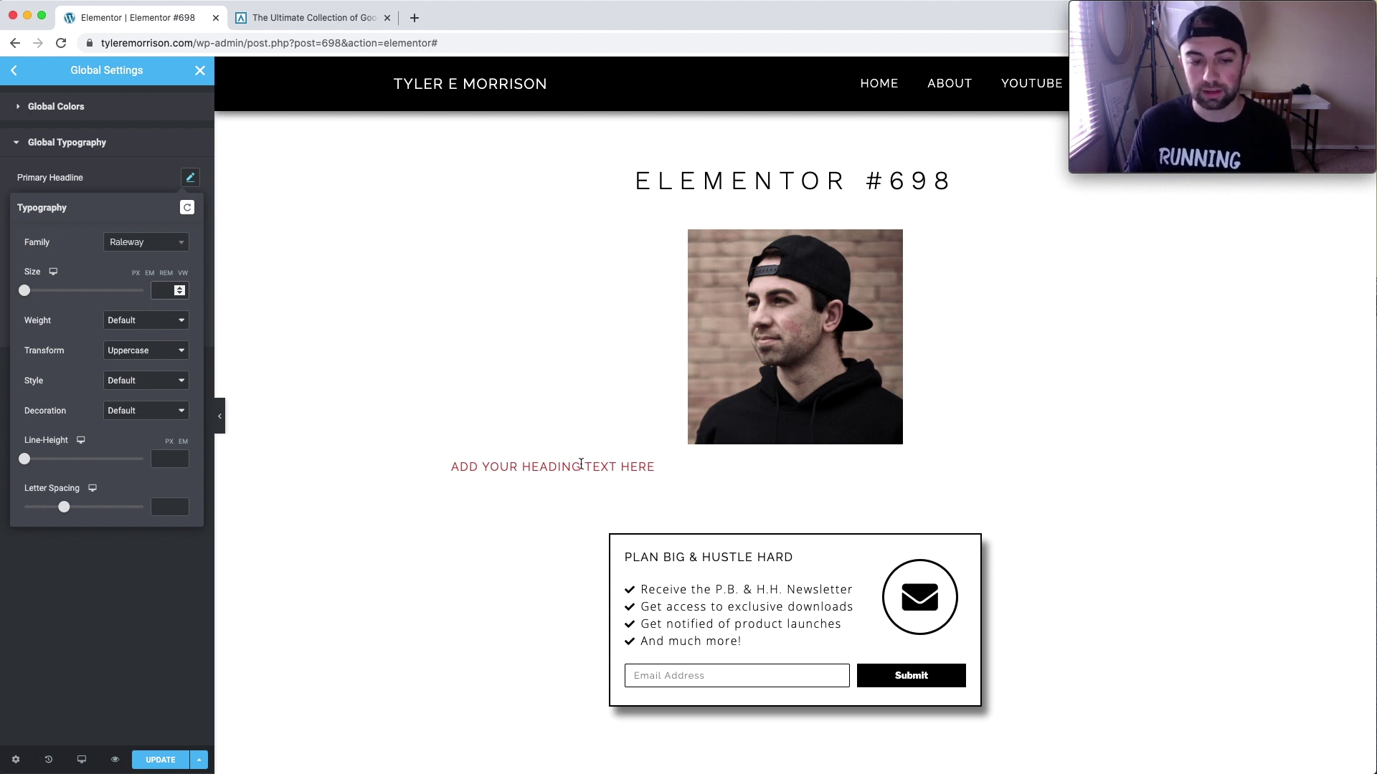
- Look through the Style and Decoration options of the Primary Headline style and close its typography settings
{"action": "left_click", "coordinate": [151, 380]}
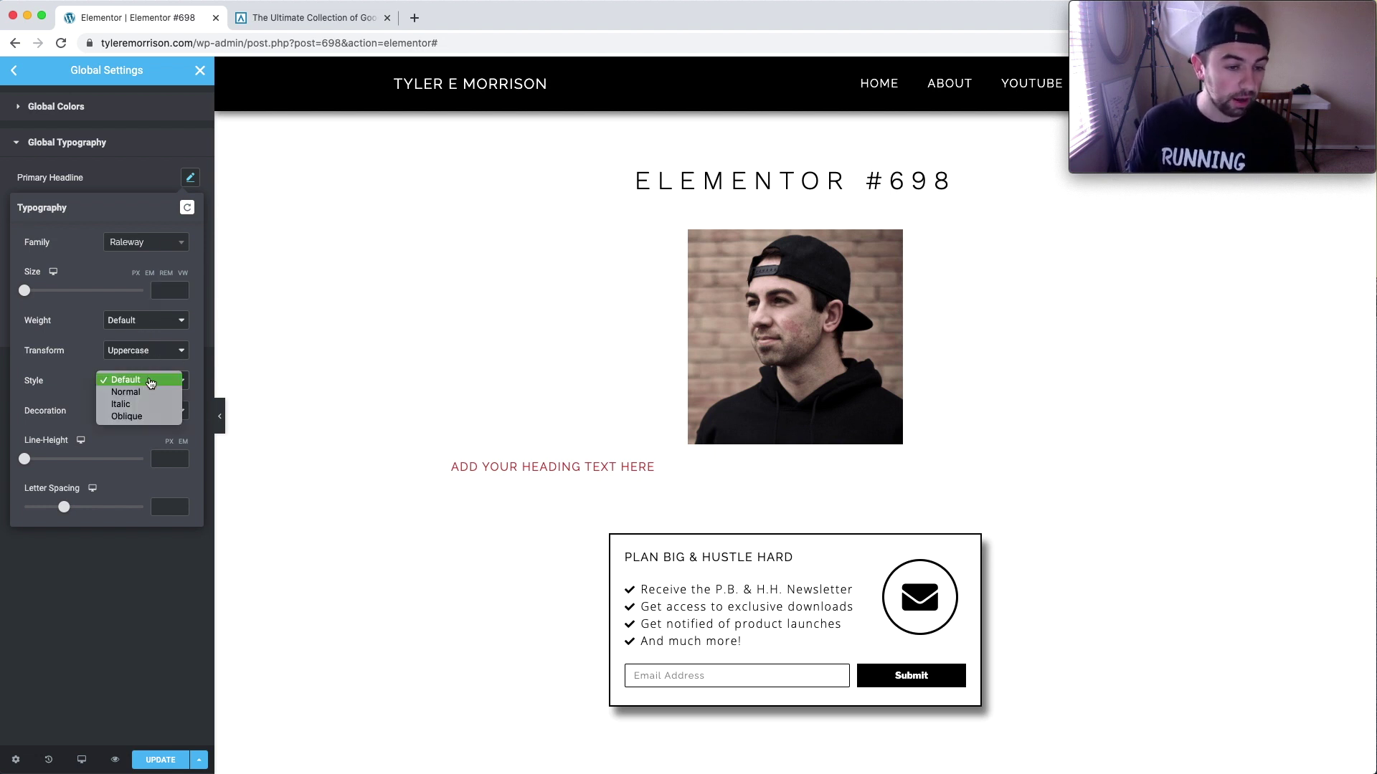
{"action": "left_click", "coordinate": [91, 377]}
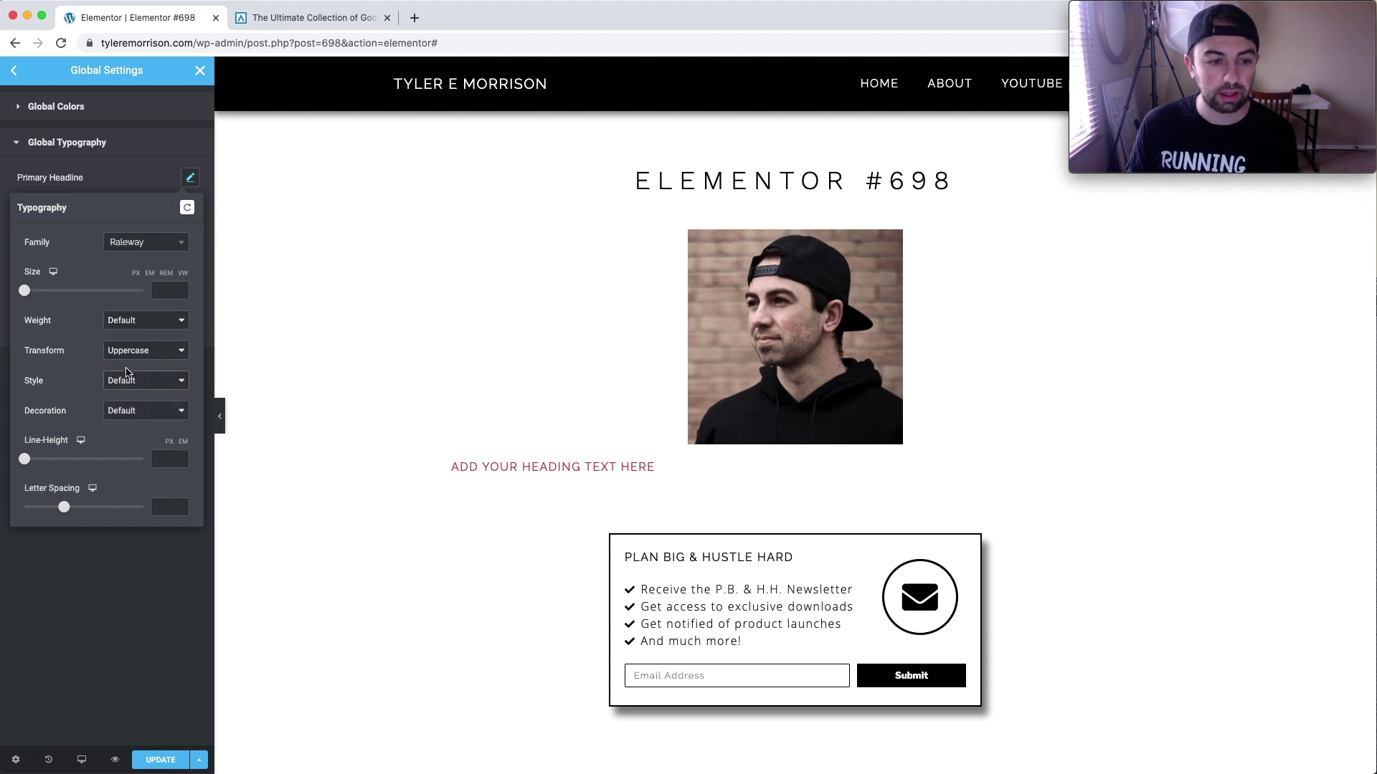
{"action": "left_click", "coordinate": [165, 413]}
{"action": "left_click", "coordinate": [81, 393]}
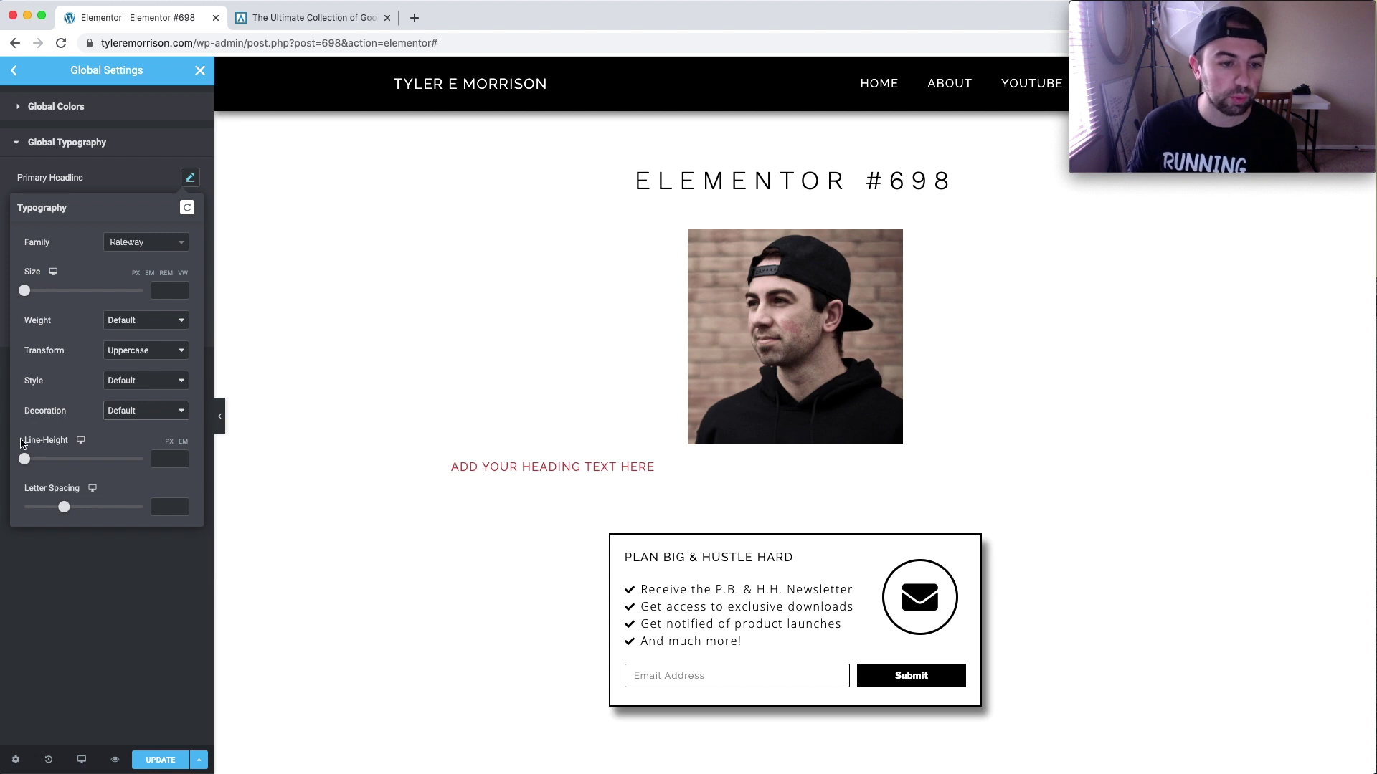
{"action": "left_click", "coordinate": [187, 179]}
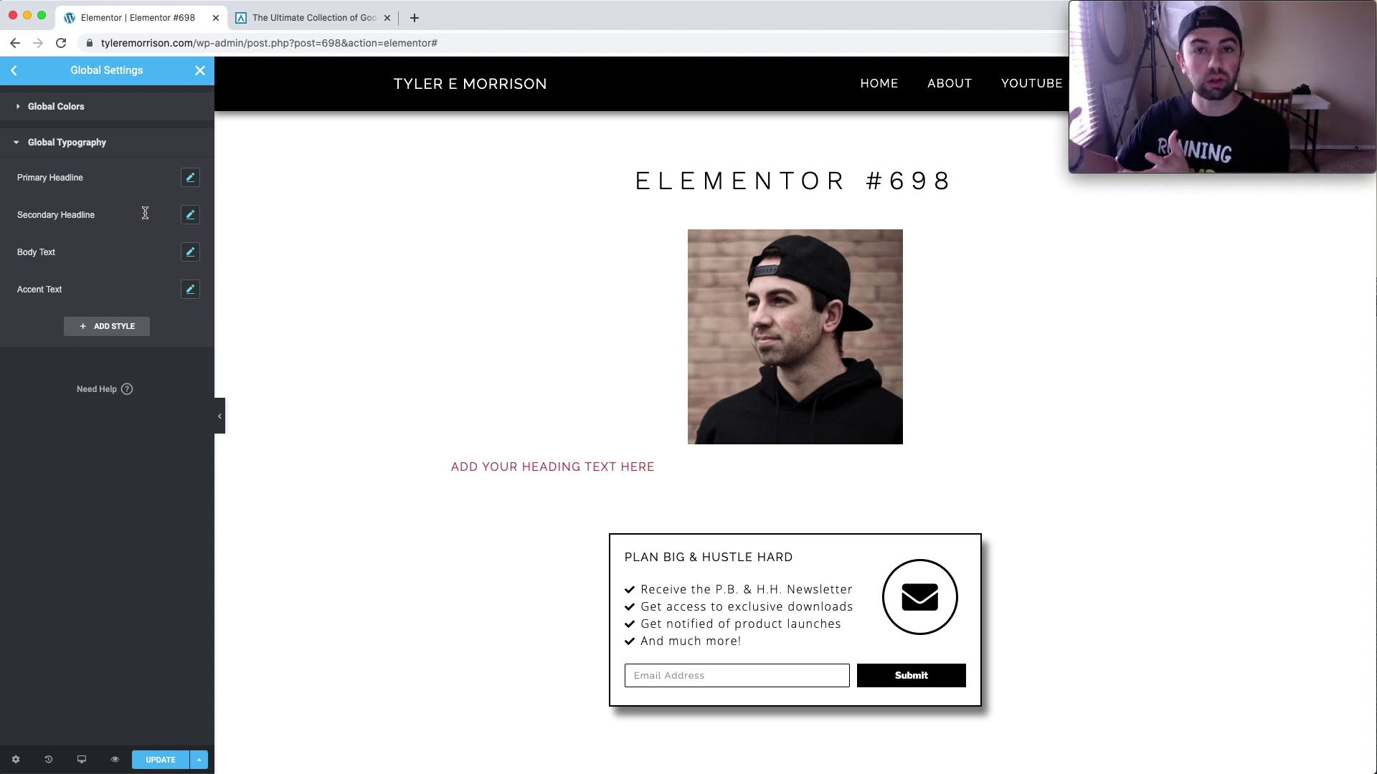
- Leave the global settings and discard the changes made there
{"action": "left_click", "coordinate": [15, 72]}
{"action": "left_click", "coordinate": [200, 71]}
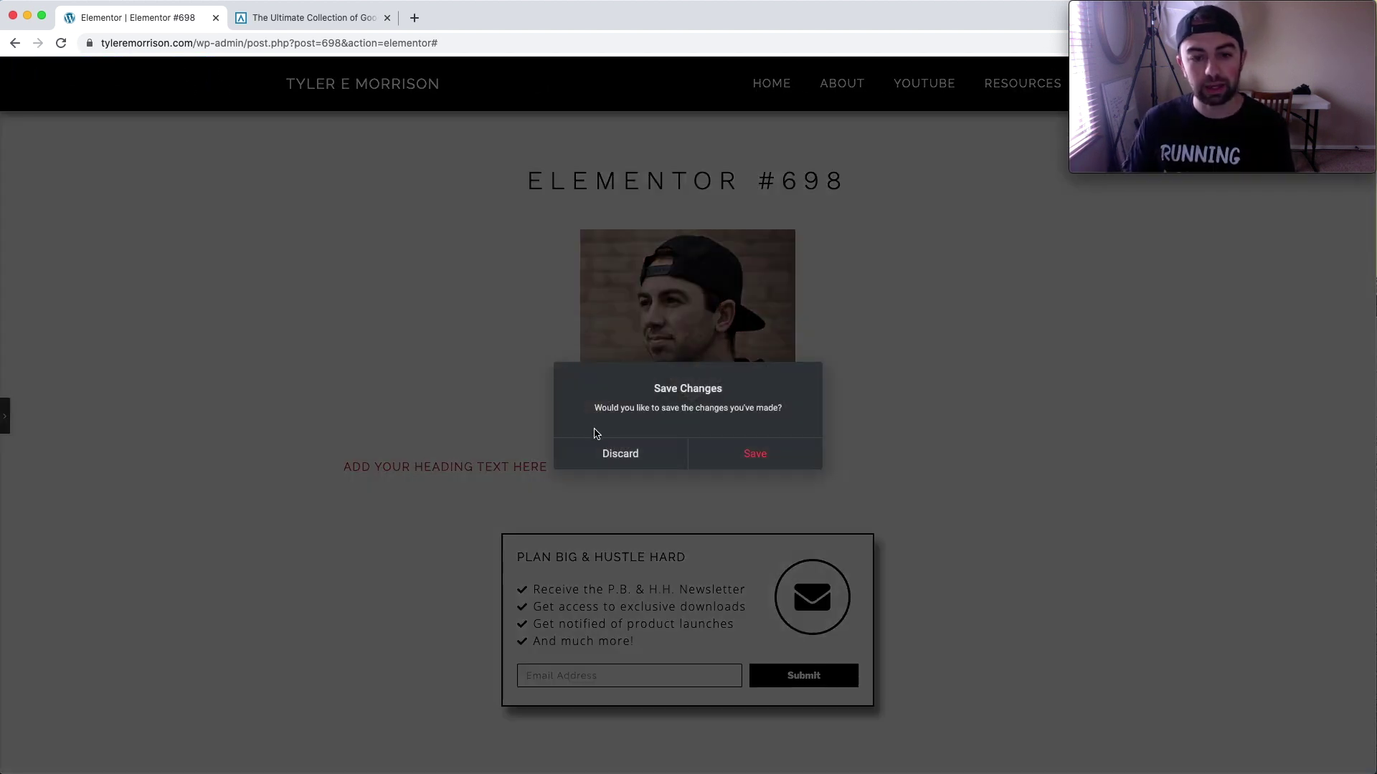
{"action": "left_click", "coordinate": [599, 450]}
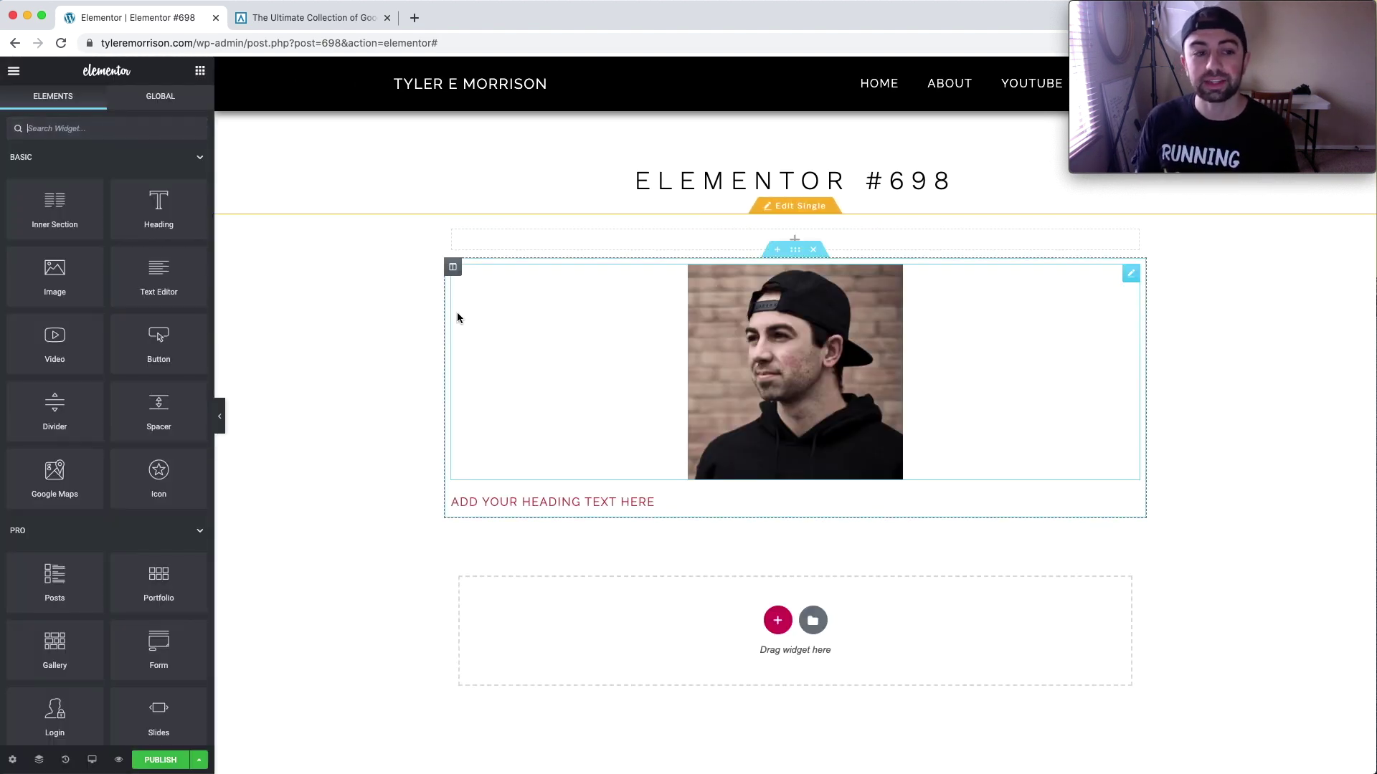
- Open the typography of the heading below the image for customizing and reapply the Primary Headline global style
{"action": "left_click", "coordinate": [1131, 503]}
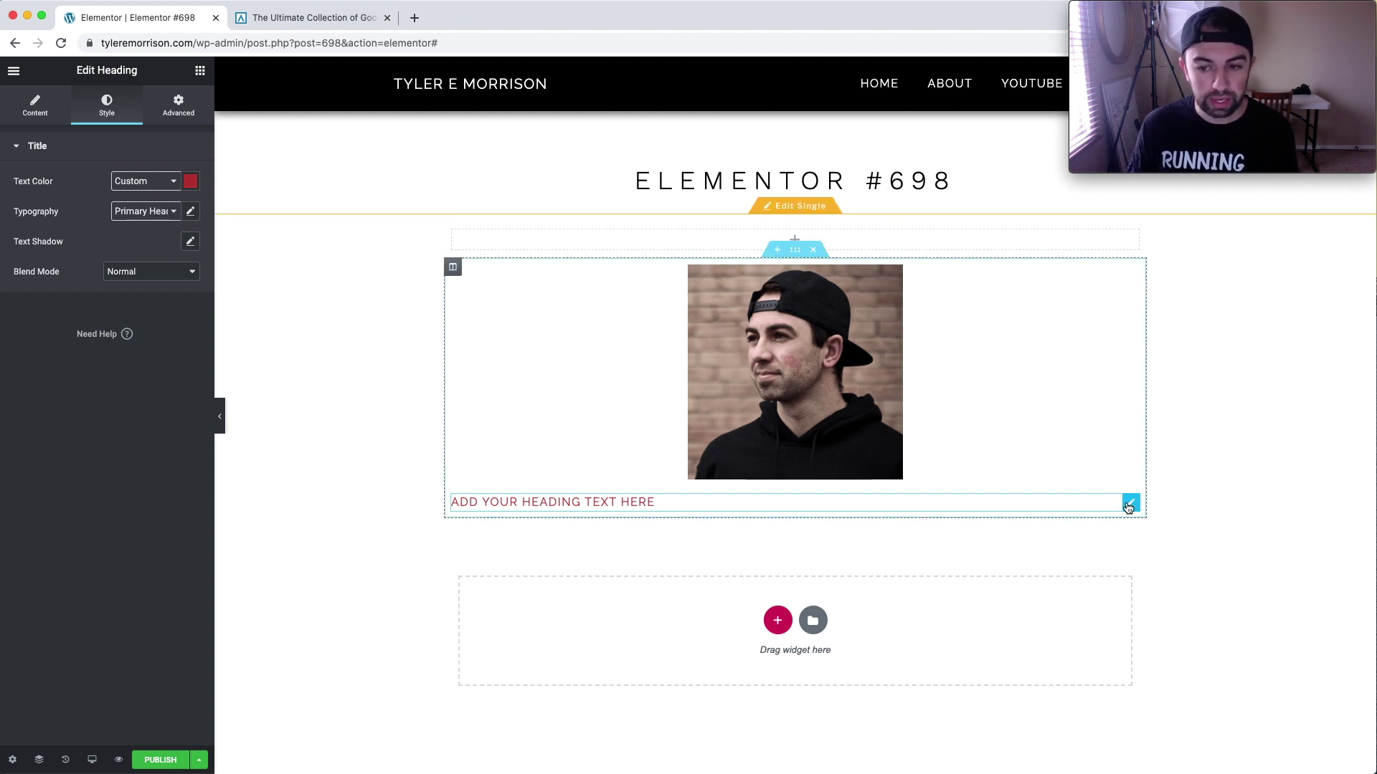
{"action": "left_click", "coordinate": [191, 213]}
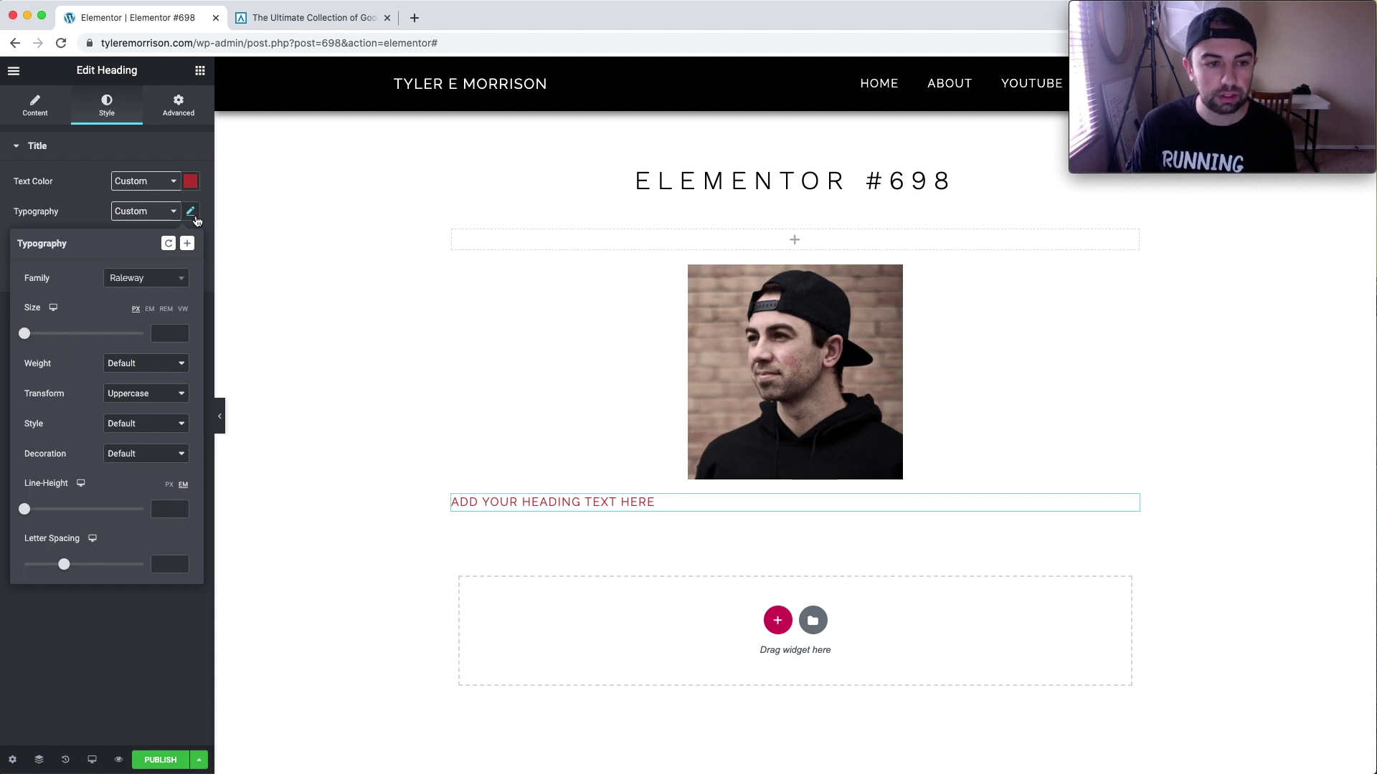
{"action": "left_click", "coordinate": [130, 218]}
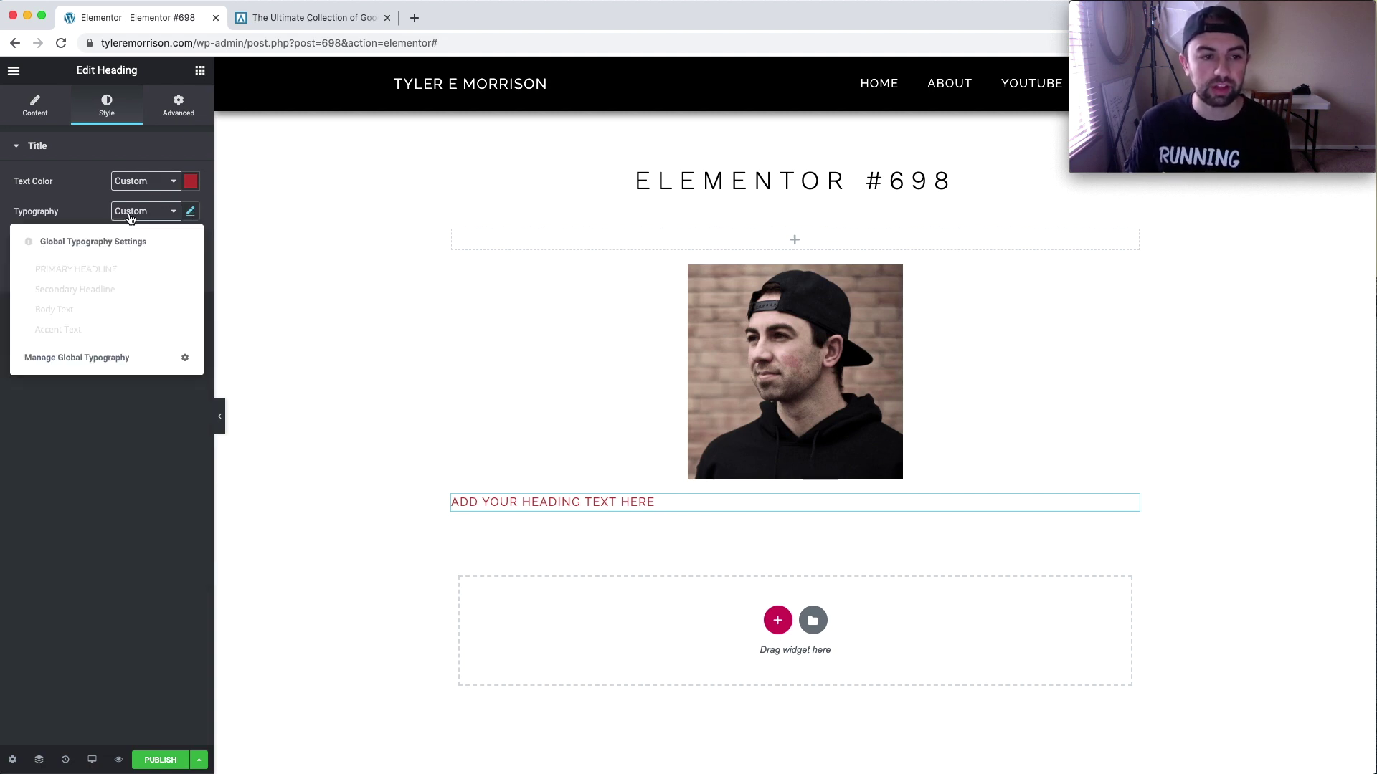
{"action": "left_click", "coordinate": [144, 270]}
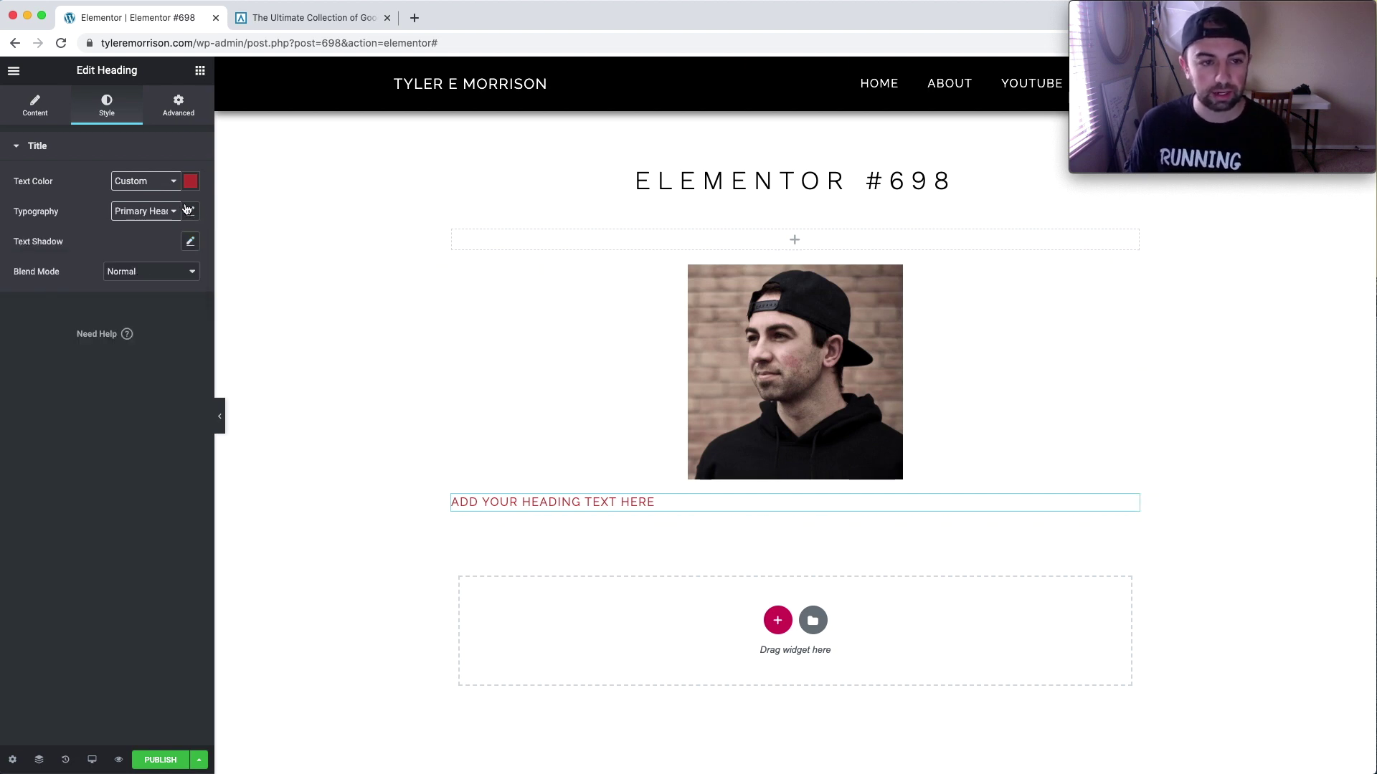
- Apply the global Accent color to the heading text and replace it with custom color #9B4917
{"action": "left_click", "coordinate": [175, 184]}
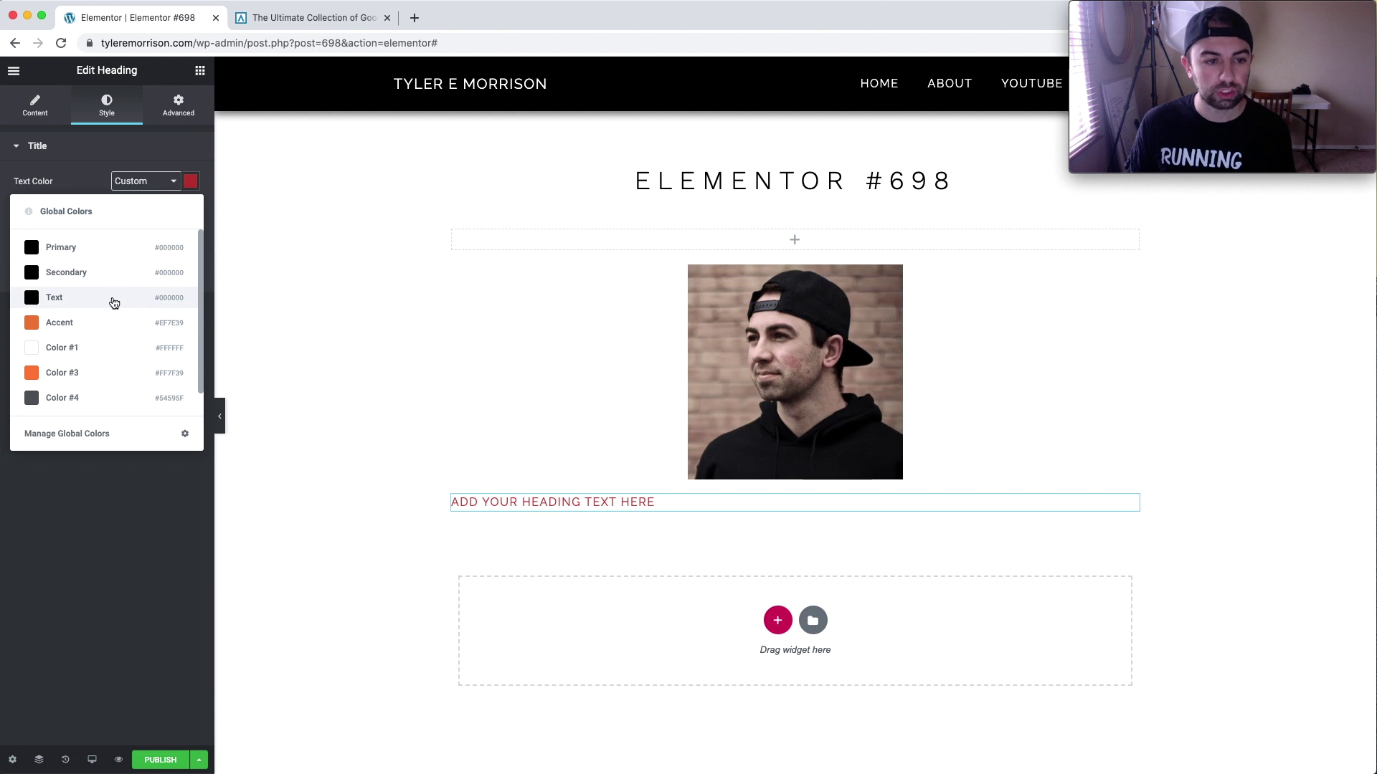
{"action": "left_click", "coordinate": [118, 329]}
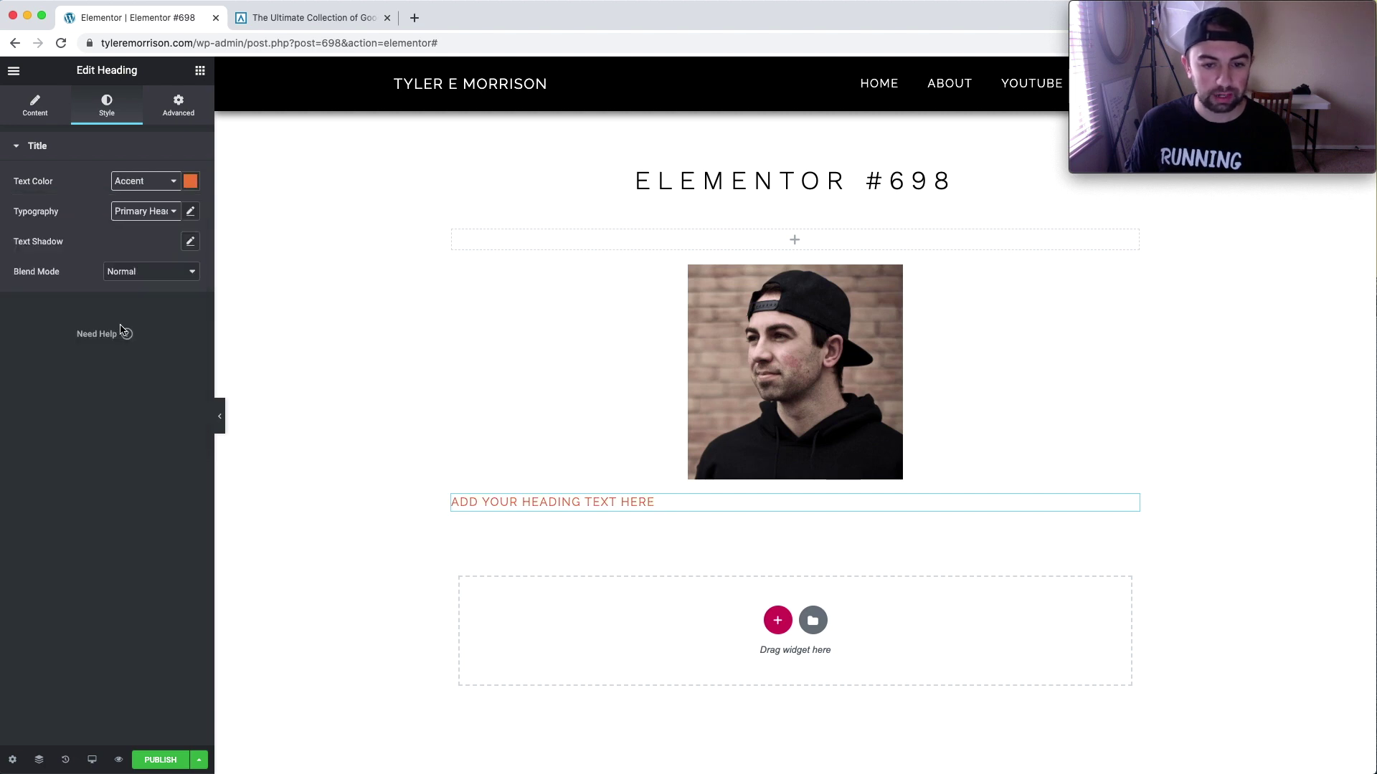
{"action": "left_click", "coordinate": [190, 184]}
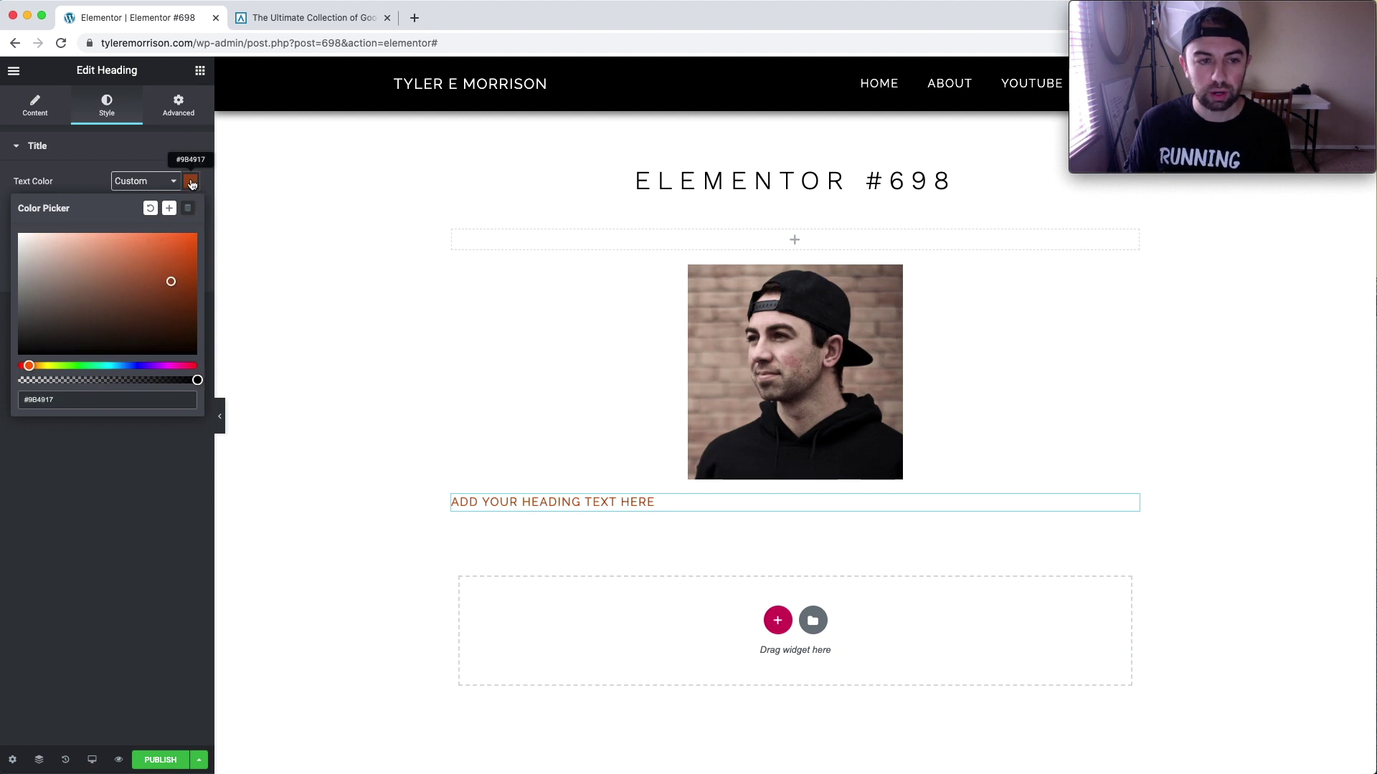
{"action": "left_click", "coordinate": [190, 183]}
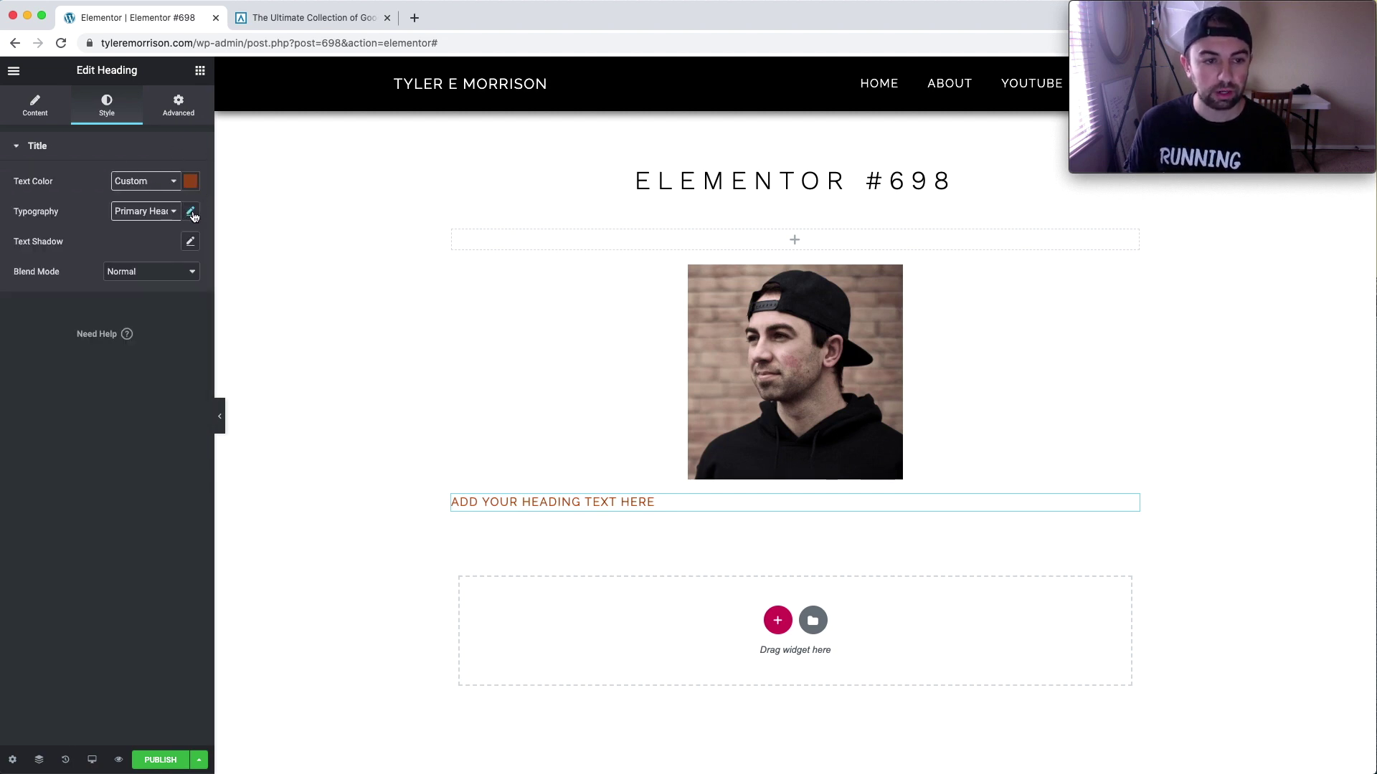
- Try to enlarge the heading below the image by setting its typography size to 85 px
{"action": "left_click", "coordinate": [191, 212]}
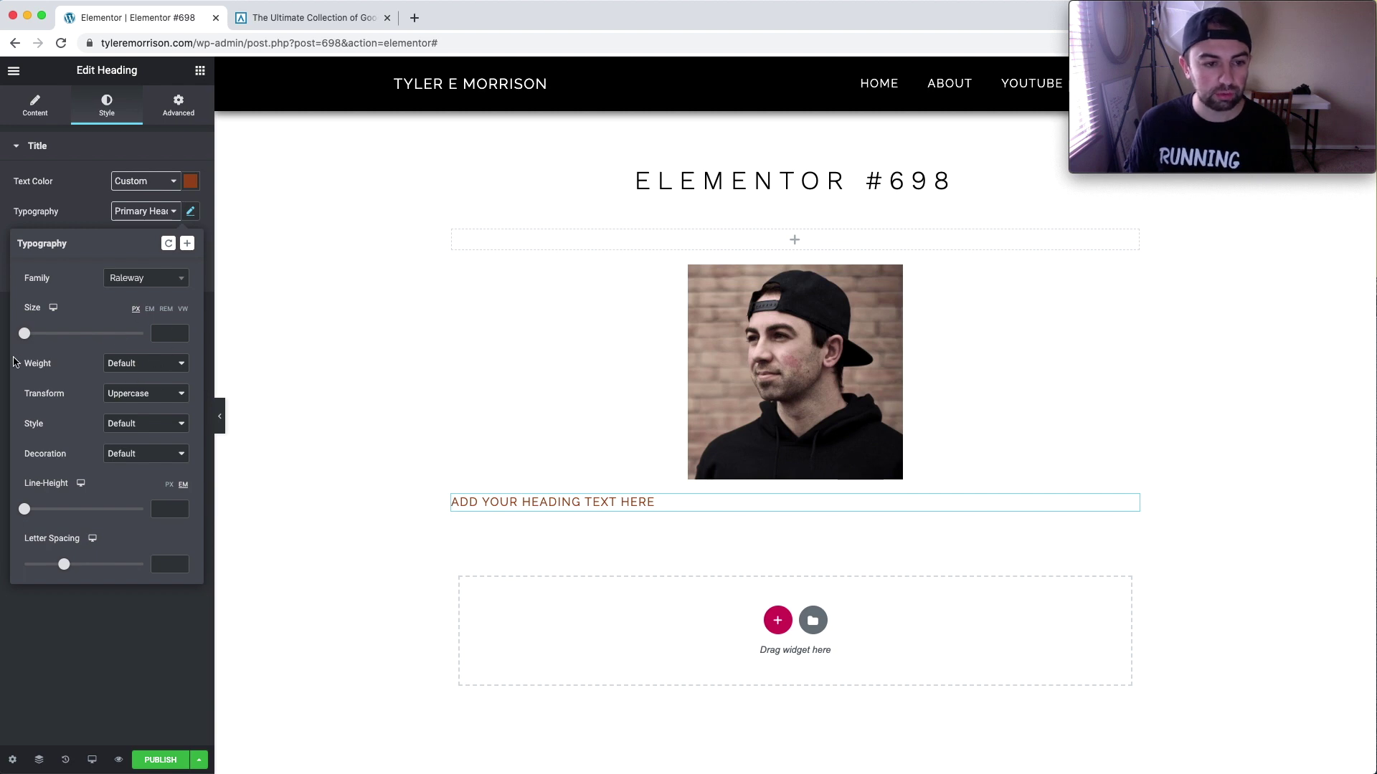
{"action": "left_click_drag", "start_coordinate": [24, 334], "coordinate": [76, 337]}
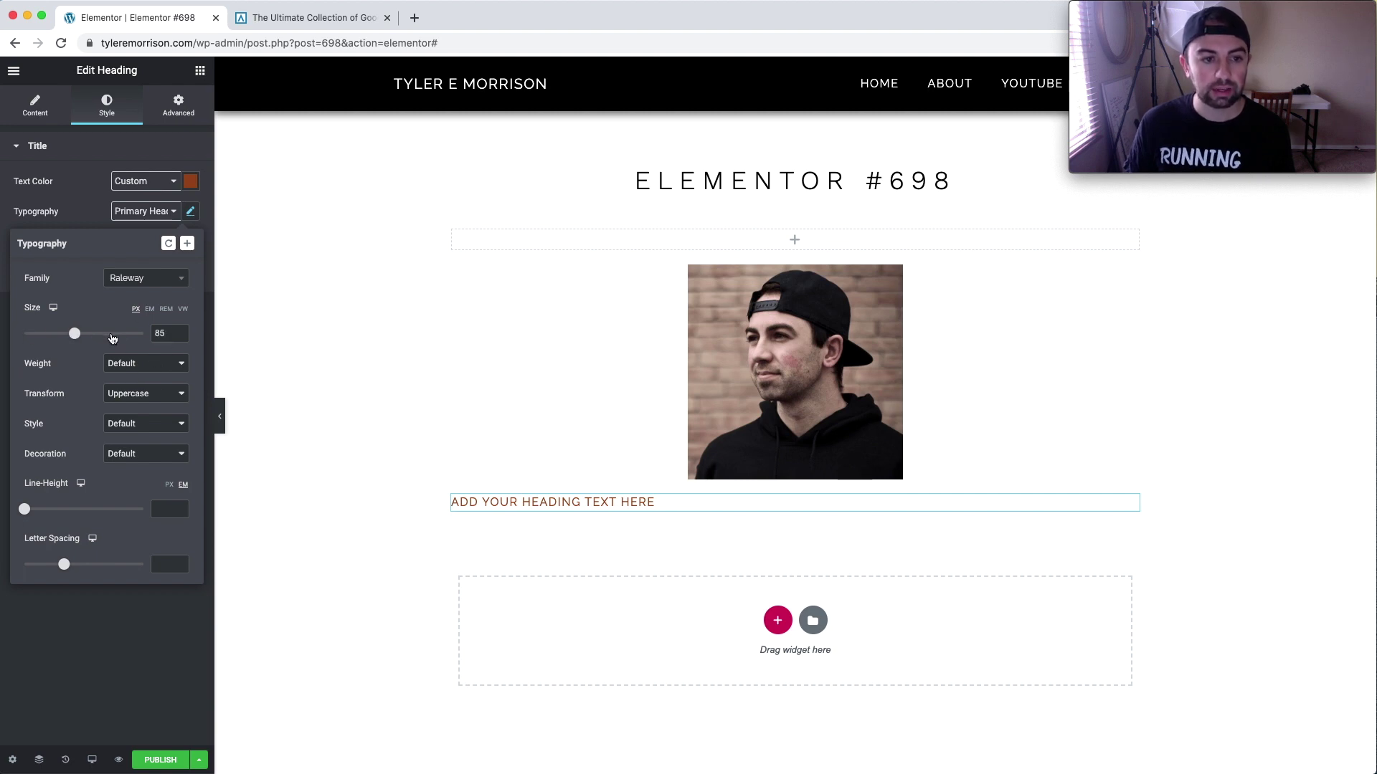
{"action": "left_click", "coordinate": [100, 208]}
{"action": "left_click", "coordinate": [168, 216]}
{"action": "left_click", "coordinate": [192, 213]}
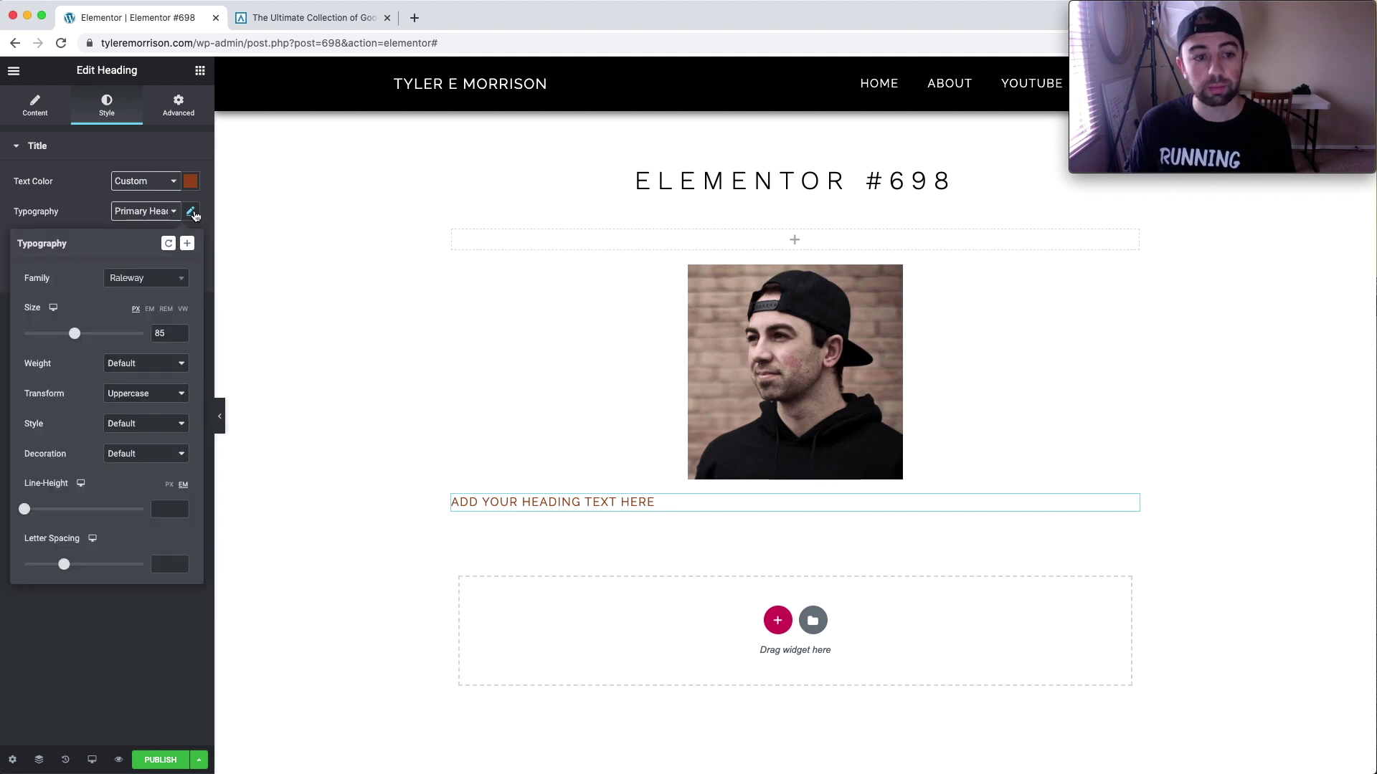
- Try to restyle the heading with font weight 600 and a size of about 134 px
{"action": "mouse_move", "coordinate": [75, 334]}
{"action": "left_mouse_down"}
{"action": "mouse_move", "coordinate": [58, 335]}
{"action": "mouse_move", "coordinate": [78, 334]}
{"action": "left_mouse_up"}
{"action": "left_click", "coordinate": [177, 367]}
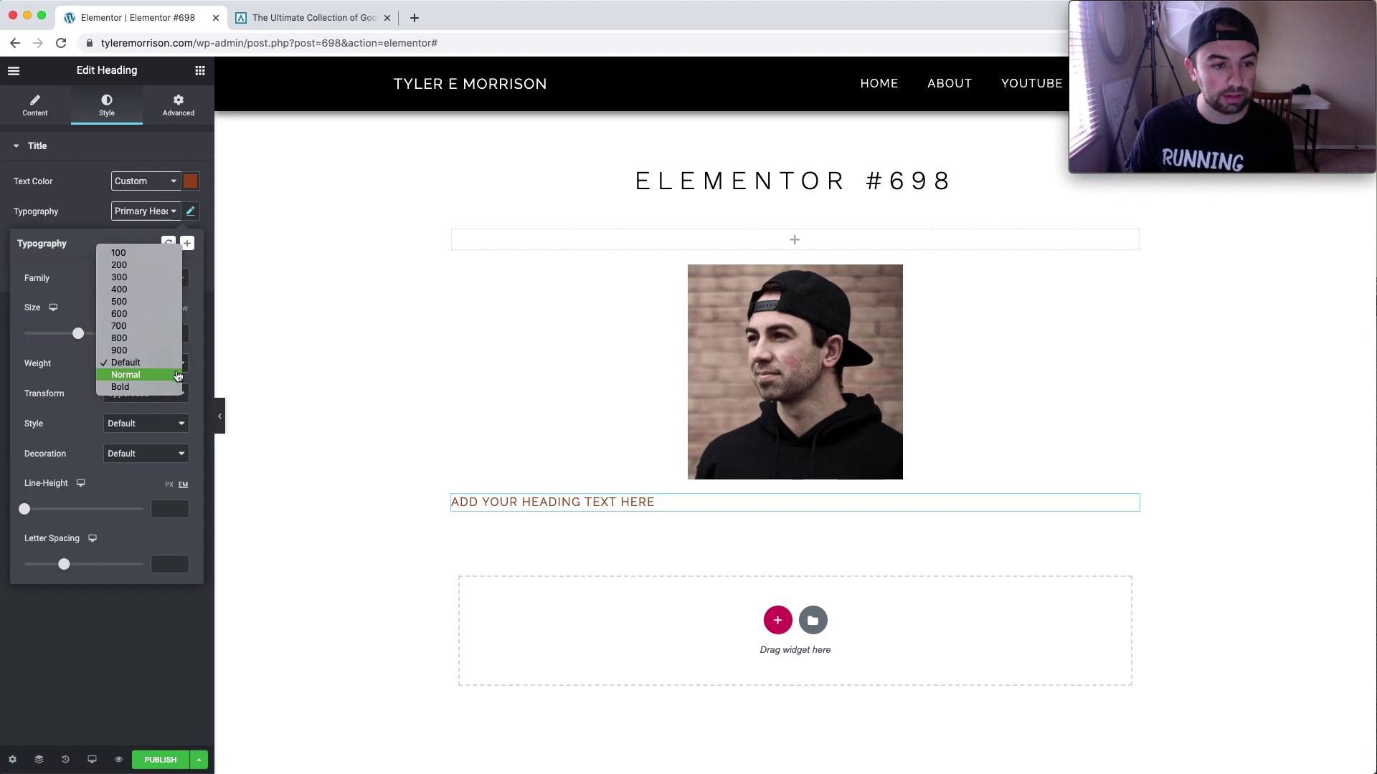
{"action": "left_click", "coordinate": [164, 315]}
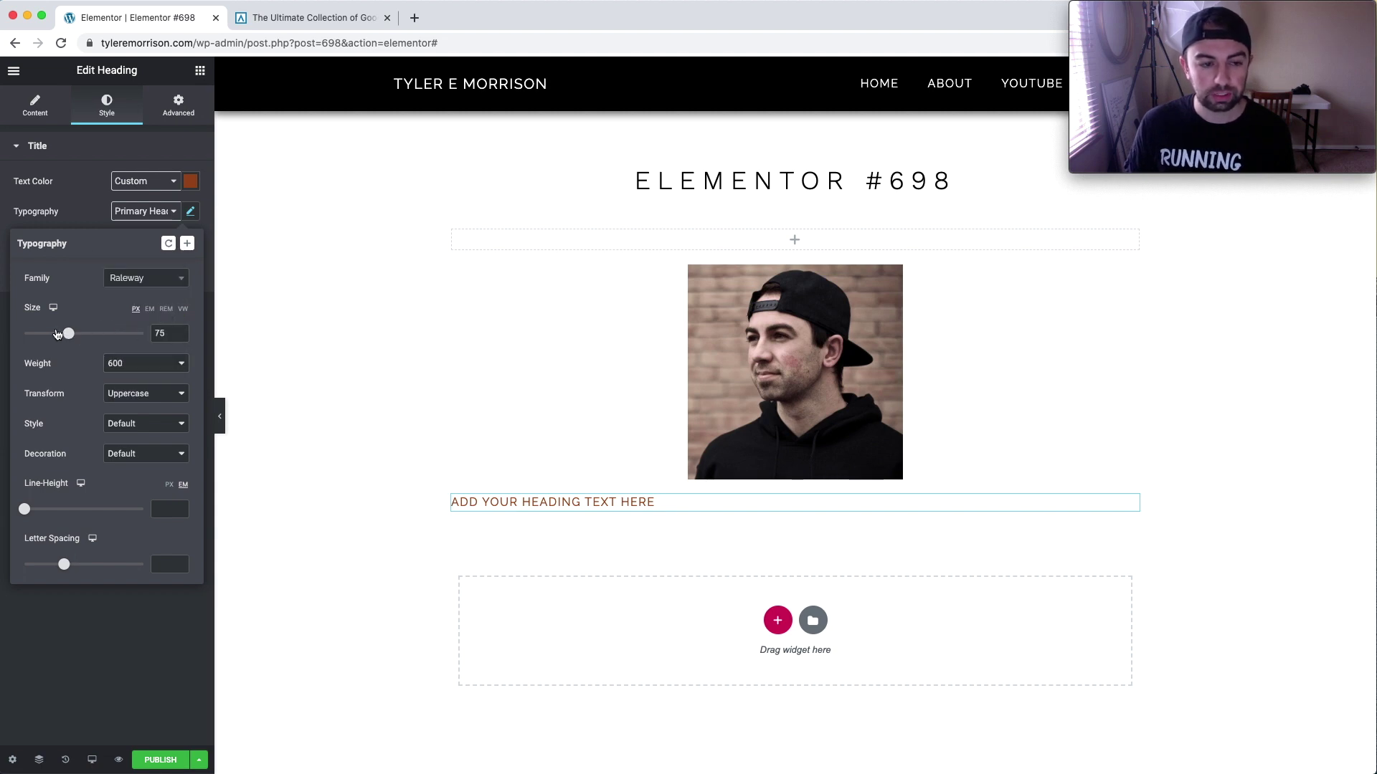
{"action": "left_click_drag", "start_coordinate": [76, 335], "coordinate": [106, 337]}
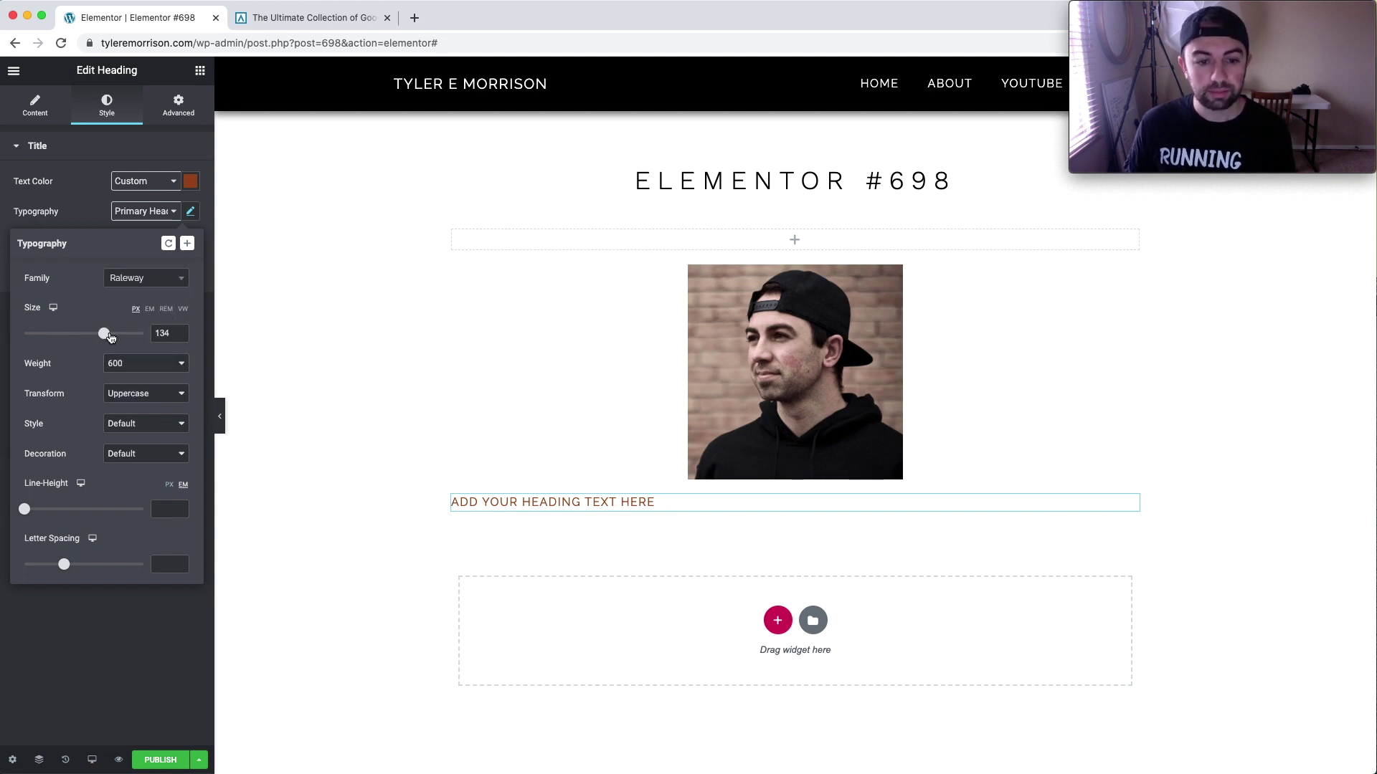
{"action": "left_click", "coordinate": [84, 205]}
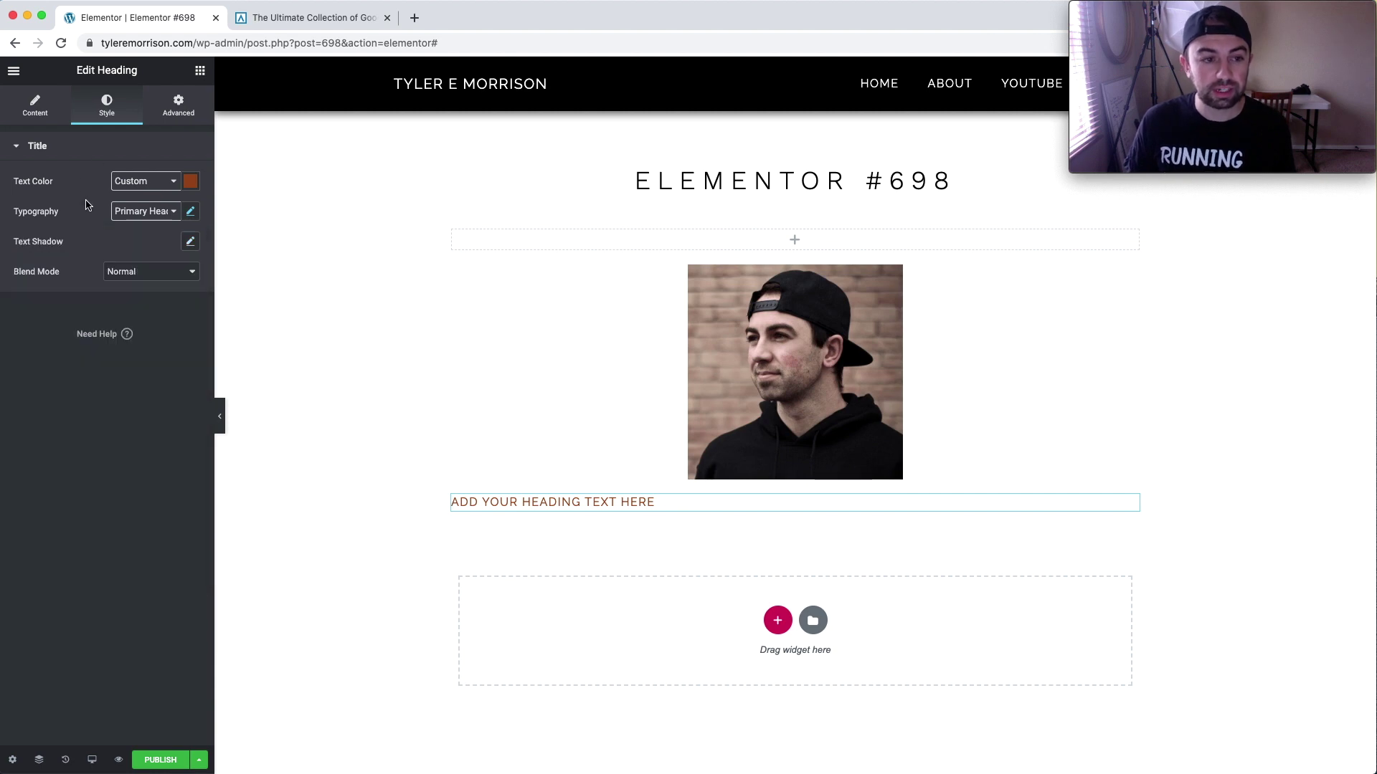
{"action": "left_click", "coordinate": [191, 211]}
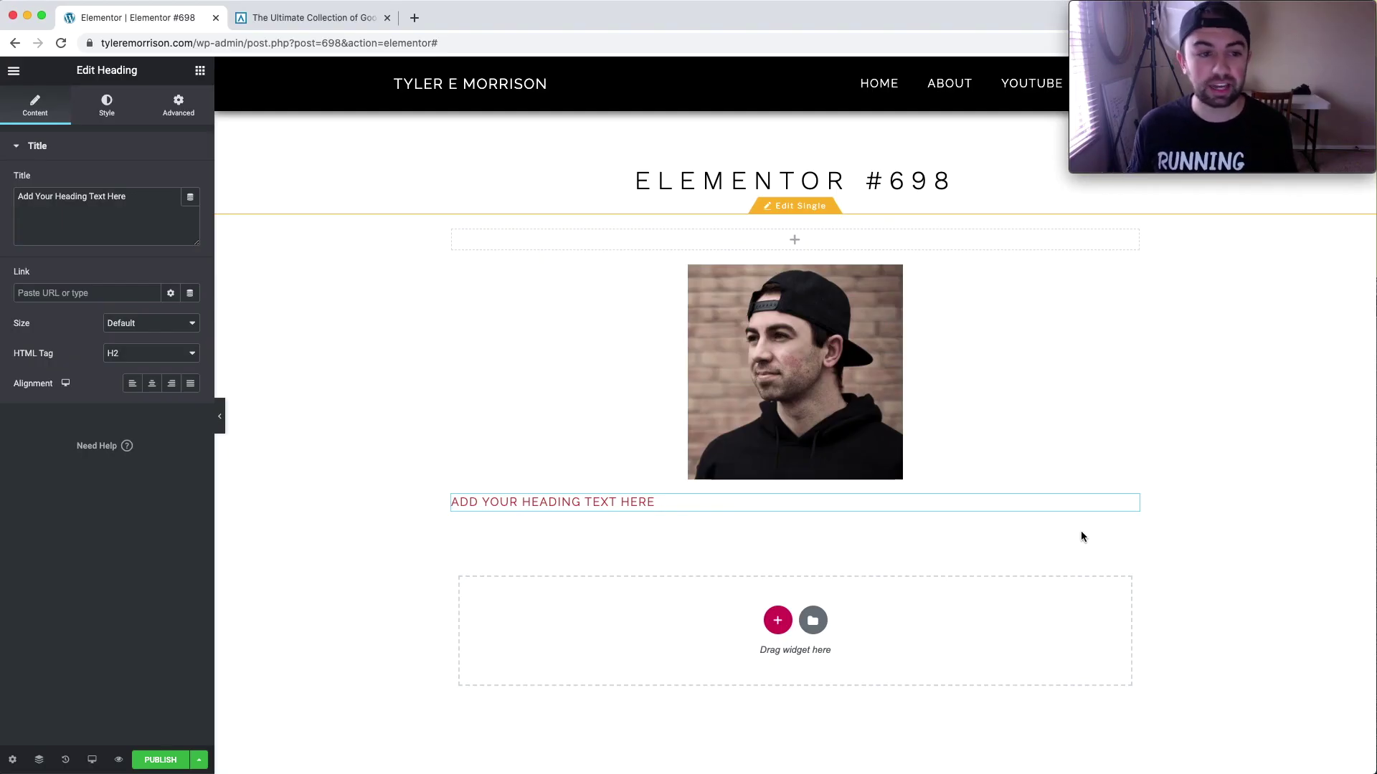
- Set the font size in the heading's custom typography to about 50 px
{"action": "left_click", "coordinate": [109, 105]}
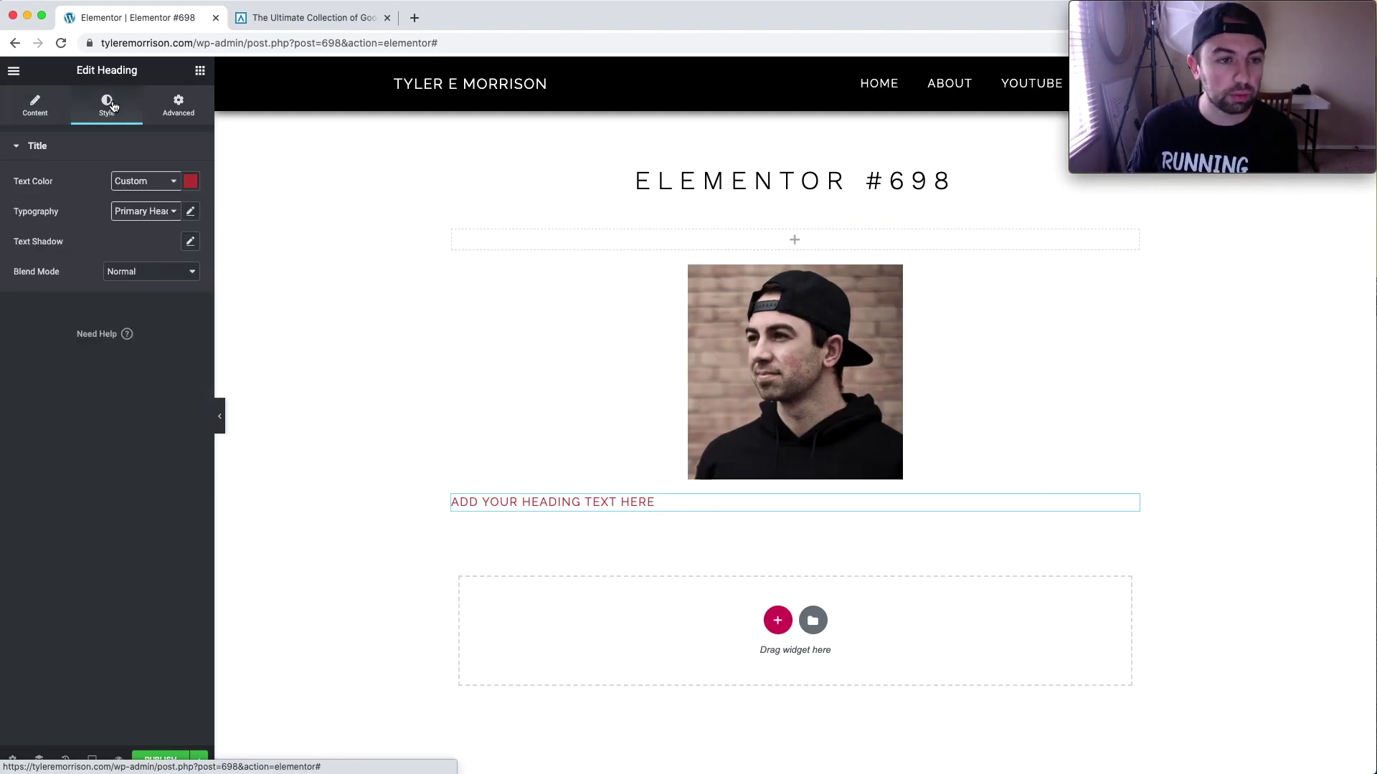
{"action": "left_click", "coordinate": [191, 213]}
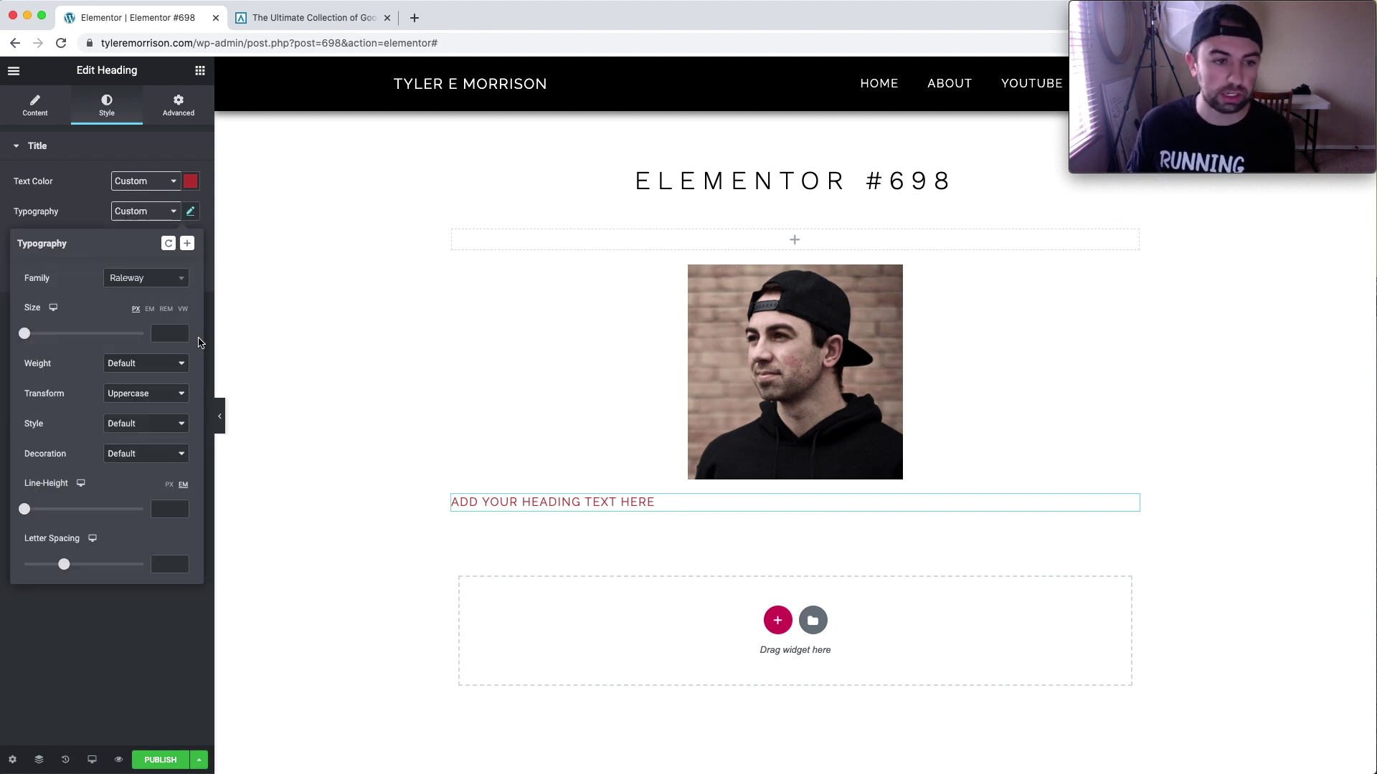
{"action": "left_click_drag", "start_coordinate": [26, 336], "coordinate": [56, 340]}
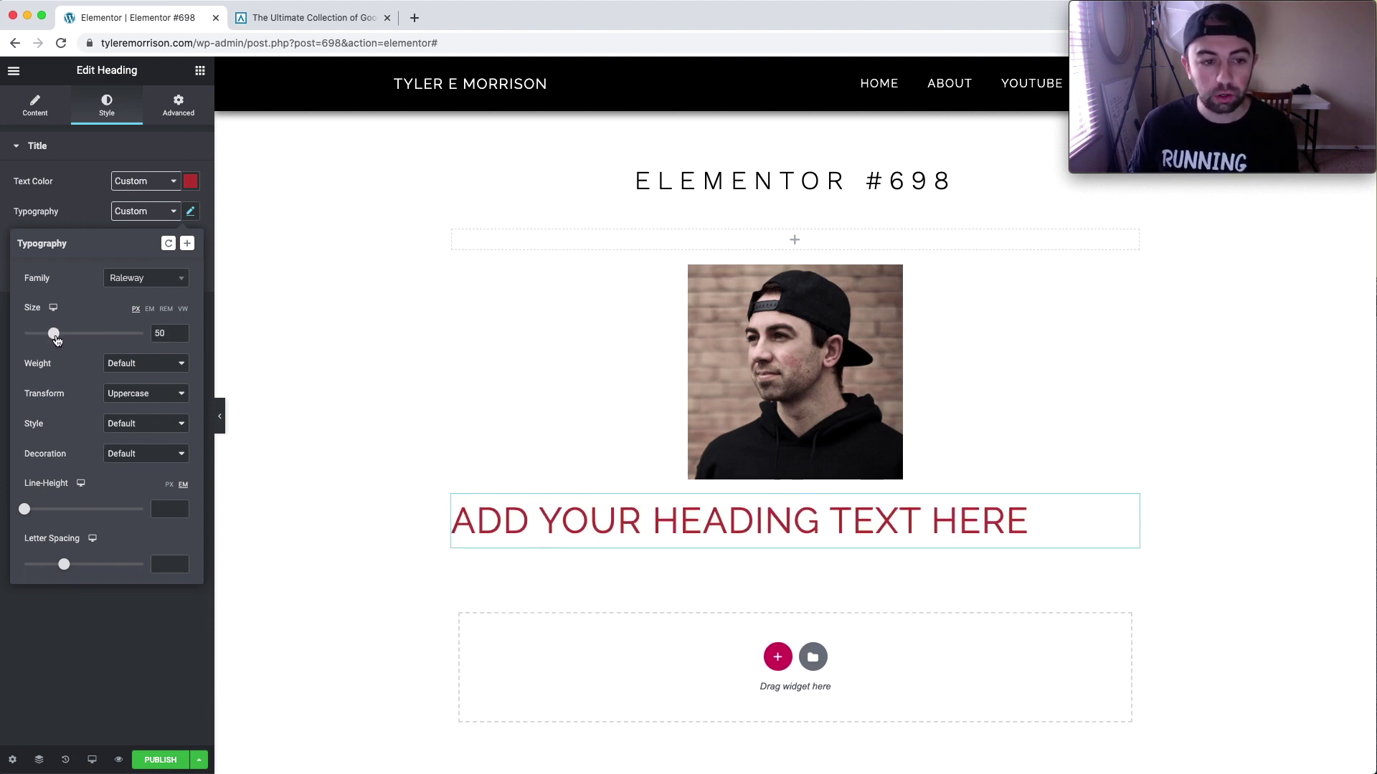
- Try font weights 600, 900 and 100 on the heading below the image, and transform its text to lowercase
{"action": "left_click", "coordinate": [150, 364]}
{"action": "left_click", "coordinate": [140, 312]}
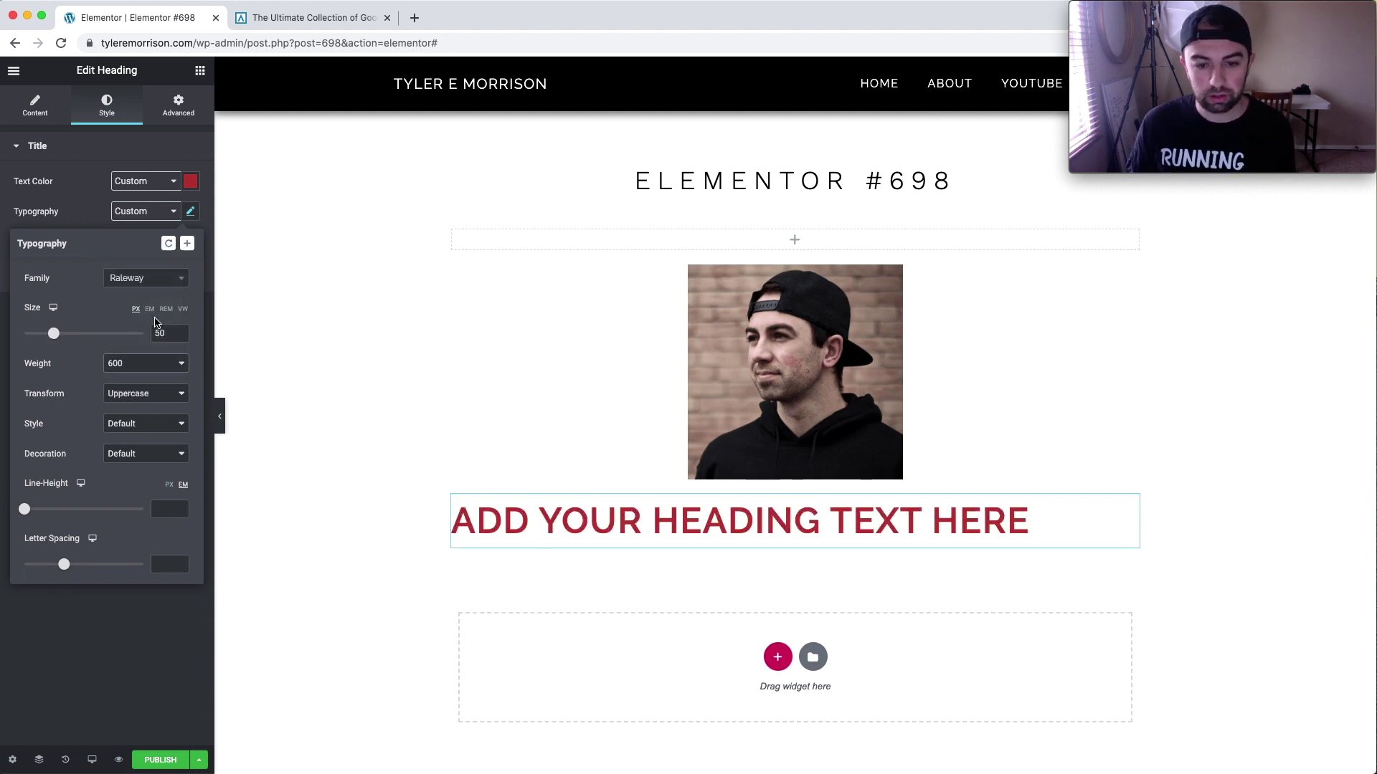
{"action": "left_click", "coordinate": [157, 367]}
{"action": "left_click", "coordinate": [133, 400]}
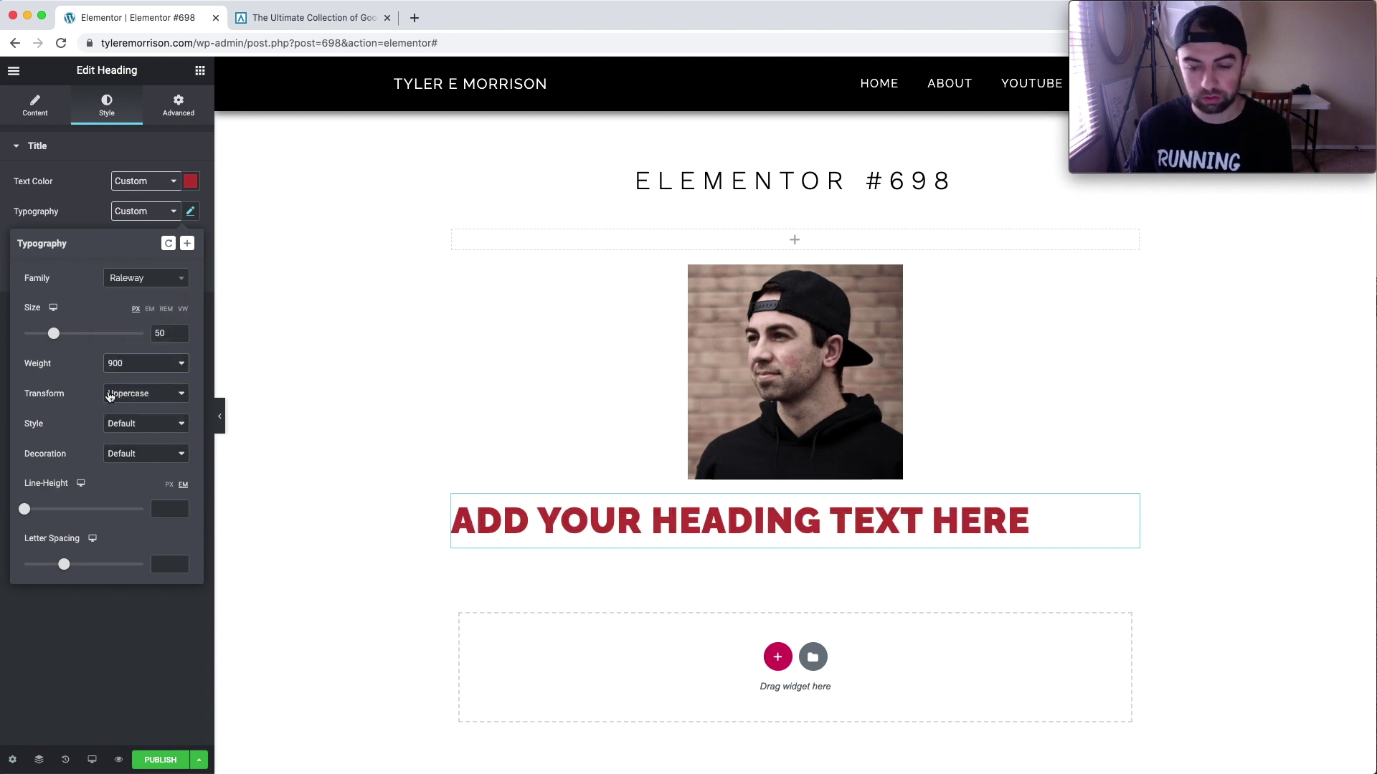
{"action": "left_click", "coordinate": [163, 365]}
{"action": "left_click", "coordinate": [136, 275]}
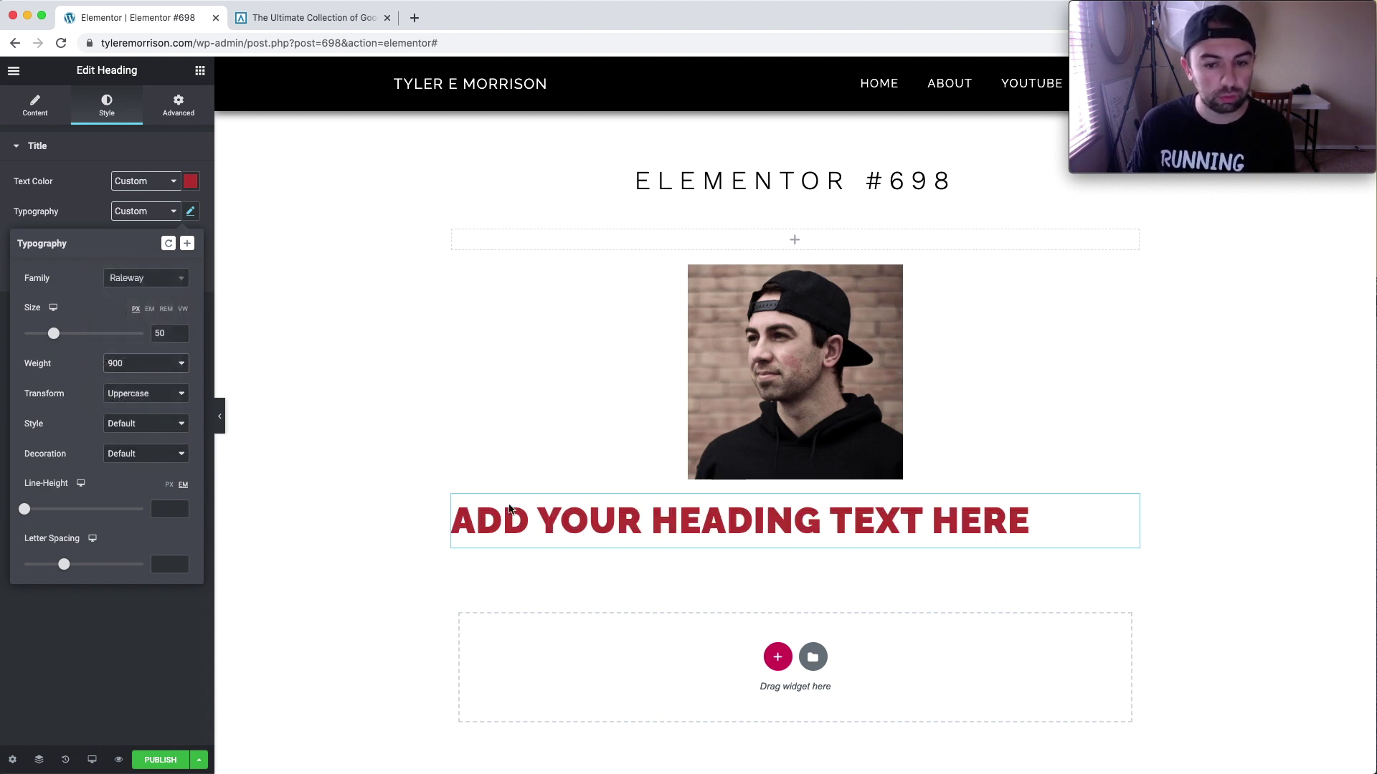
{"action": "left_click", "coordinate": [176, 396]}
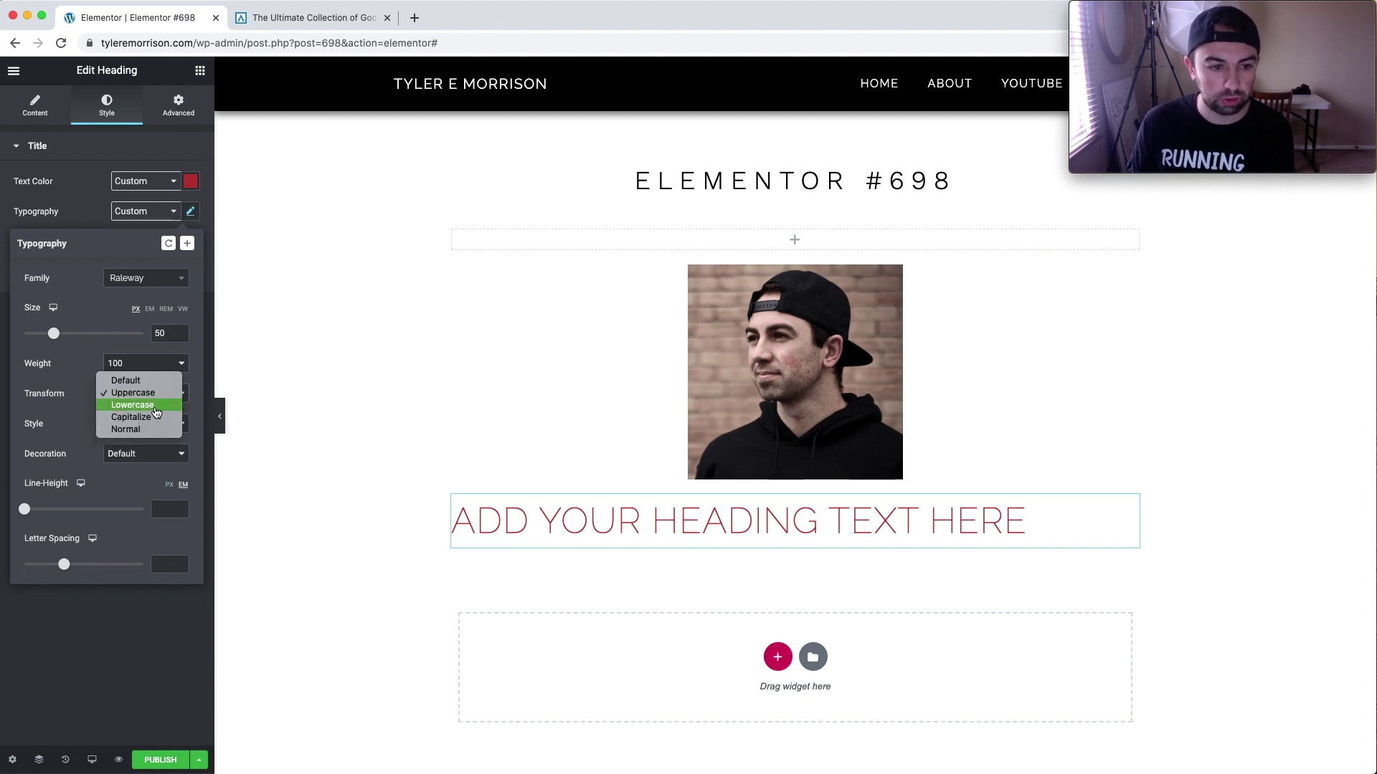
{"action": "key", "text": "Escape"}
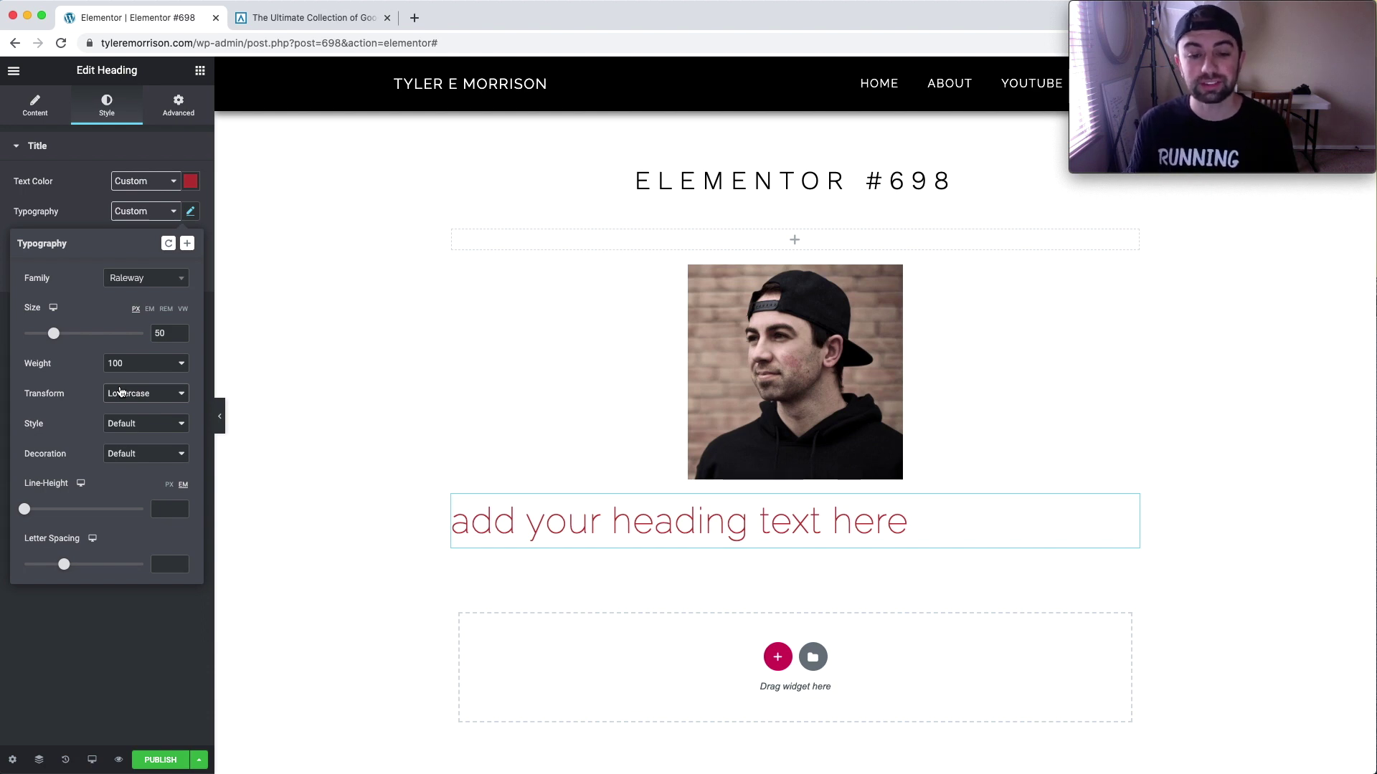
- Replace the heading's custom typography with the global Primary Headline style
{"action": "left_click", "coordinate": [165, 215]}
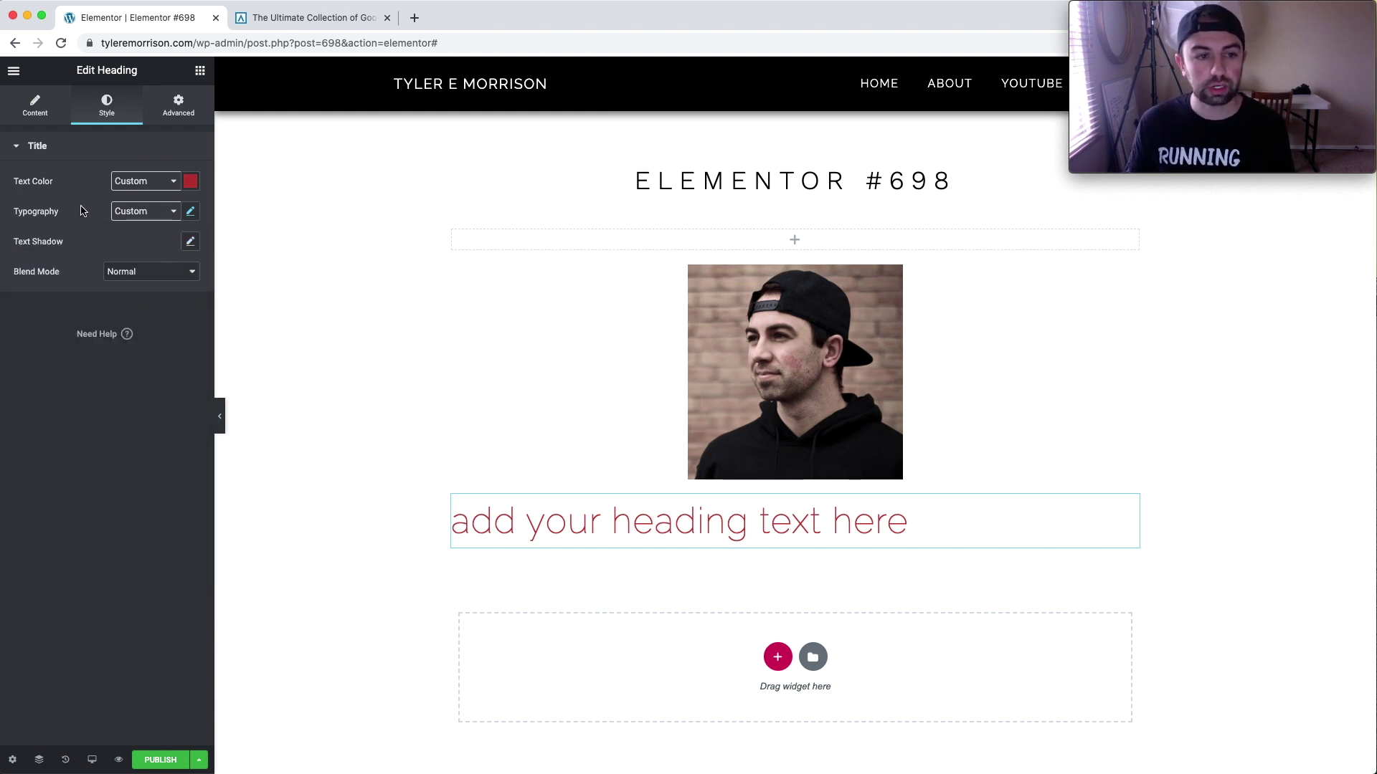
{"action": "left_click", "coordinate": [164, 216]}
{"action": "left_click", "coordinate": [106, 274]}
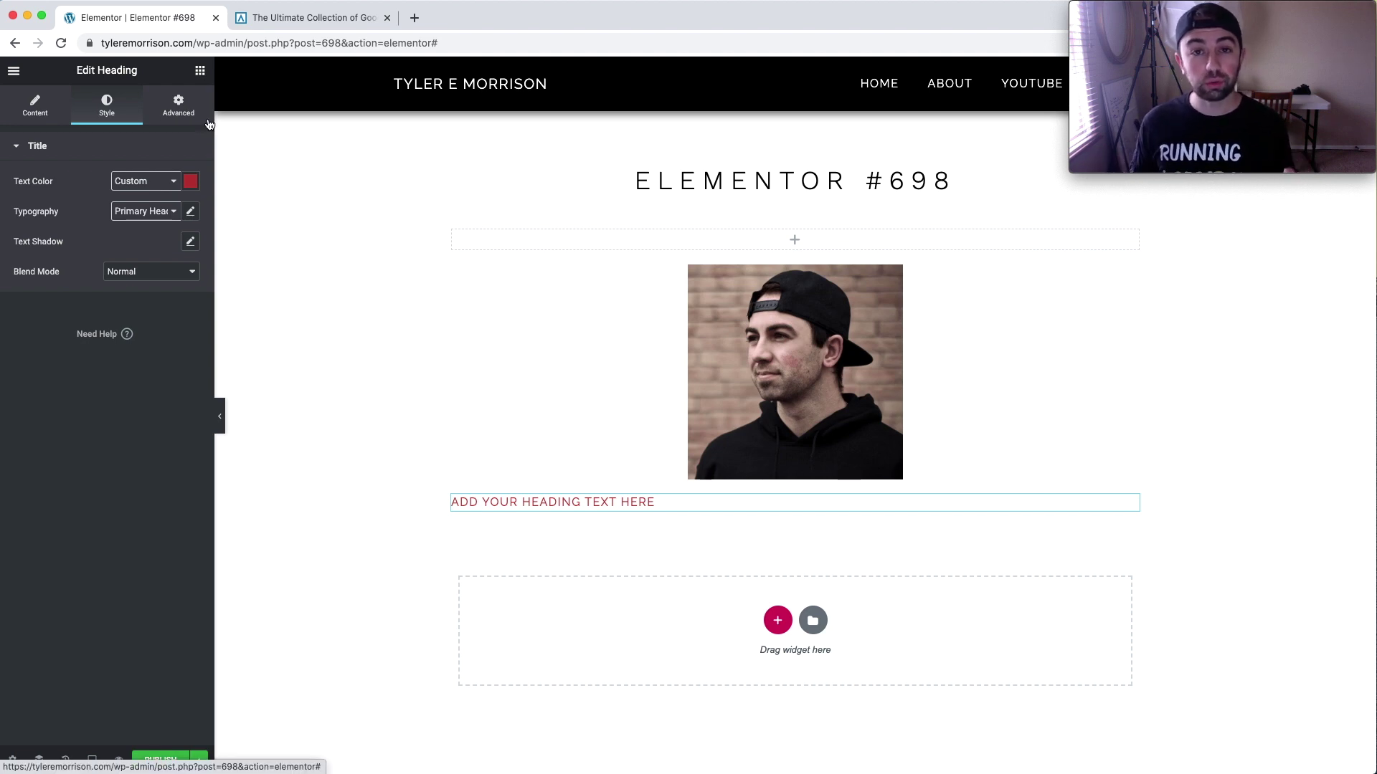
- Open the site's global Colors & Typography settings, view the global colors, and show the Global Typography styles
{"action": "left_click", "coordinate": [44, 107]}
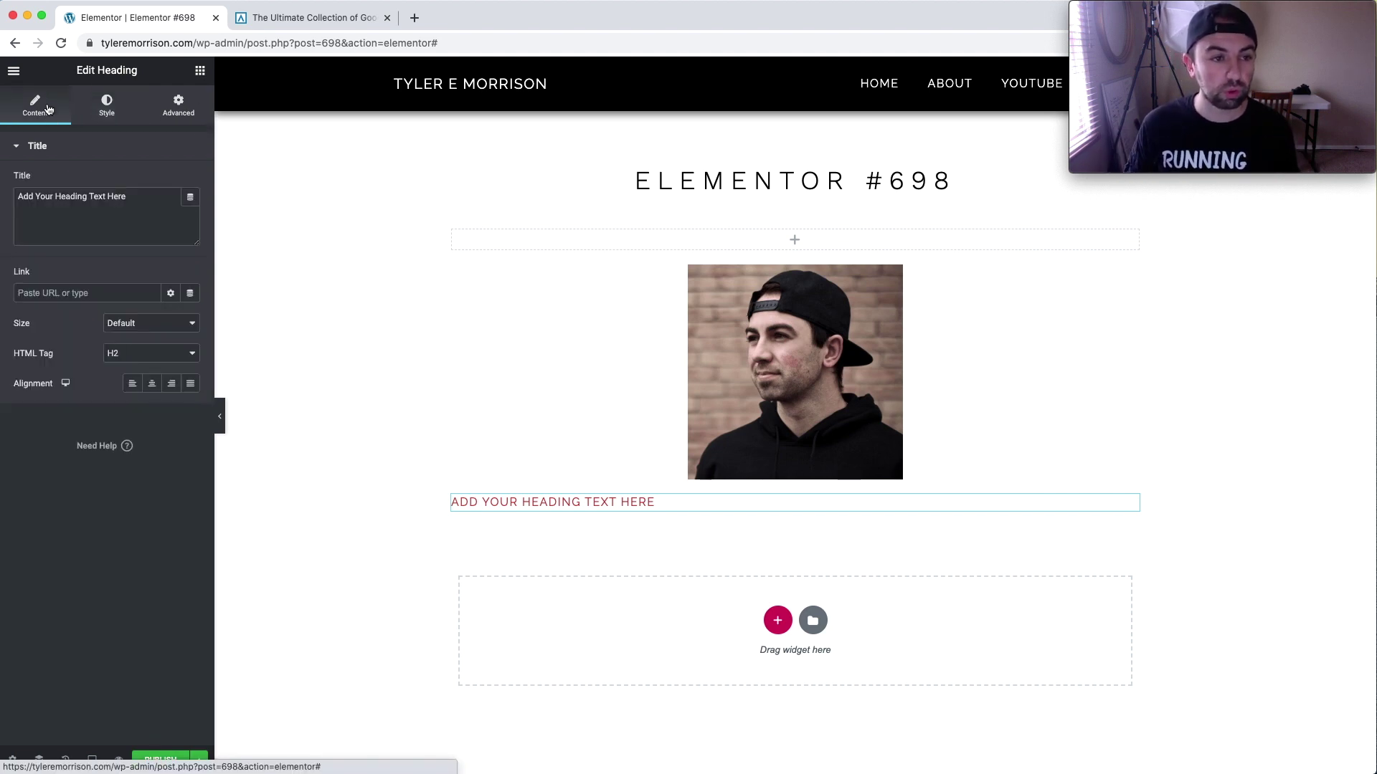
{"action": "left_click", "coordinate": [16, 73]}
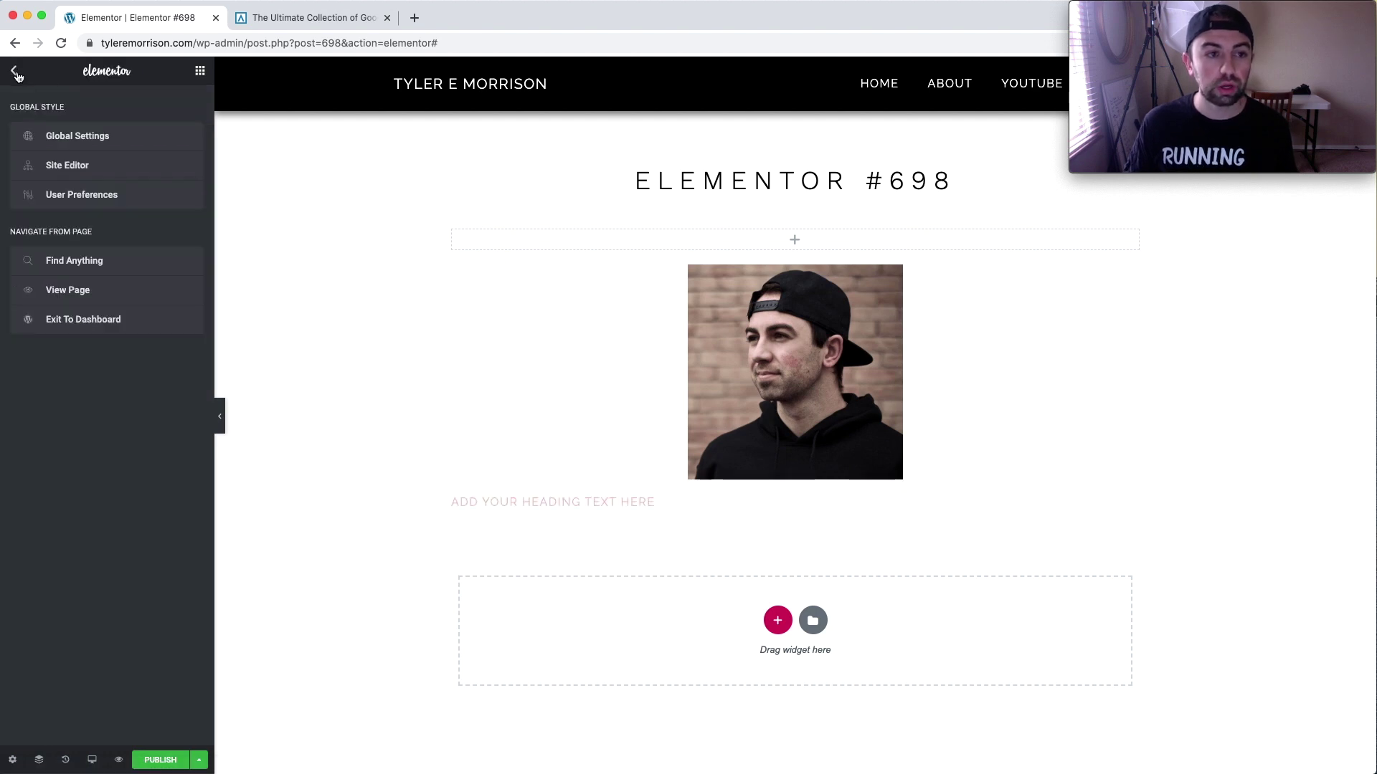
{"action": "left_click", "coordinate": [17, 74]}
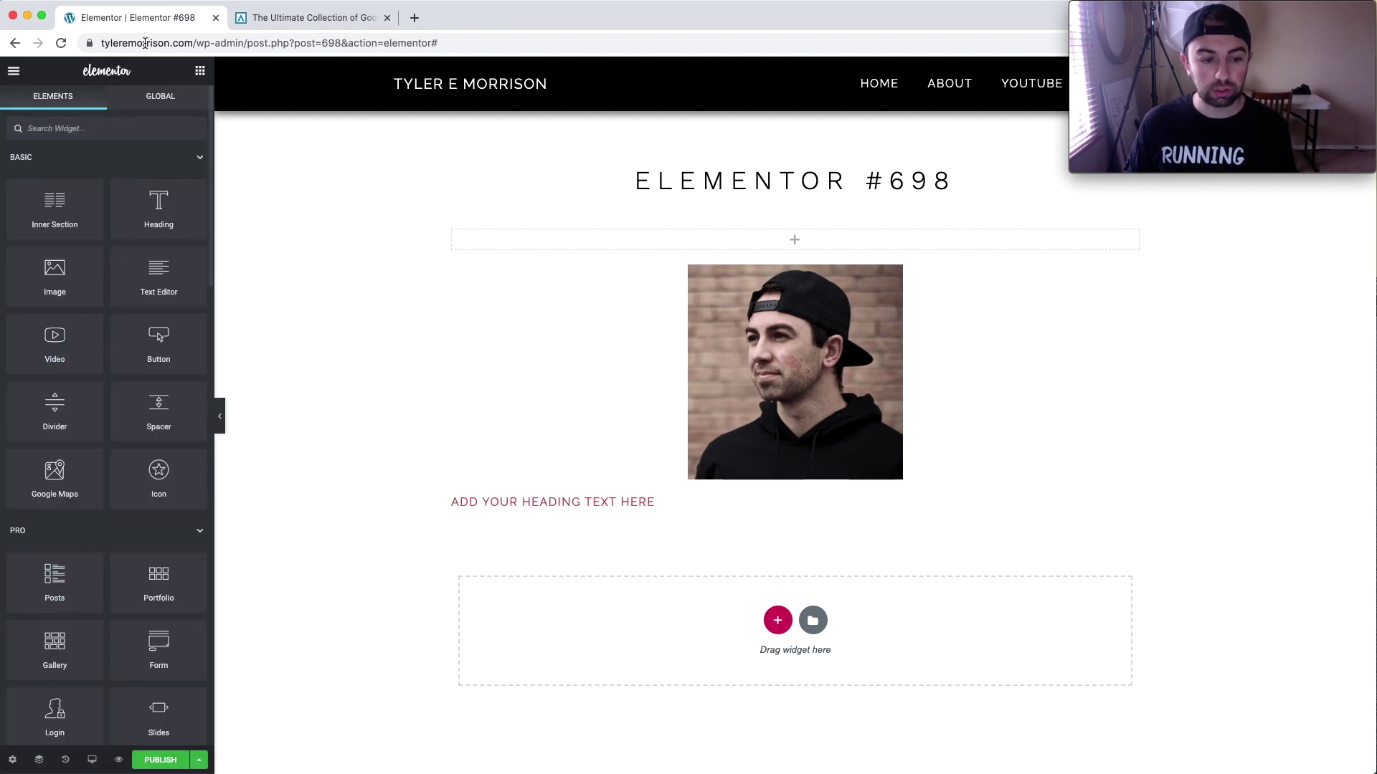
{"action": "left_click", "coordinate": [14, 71]}
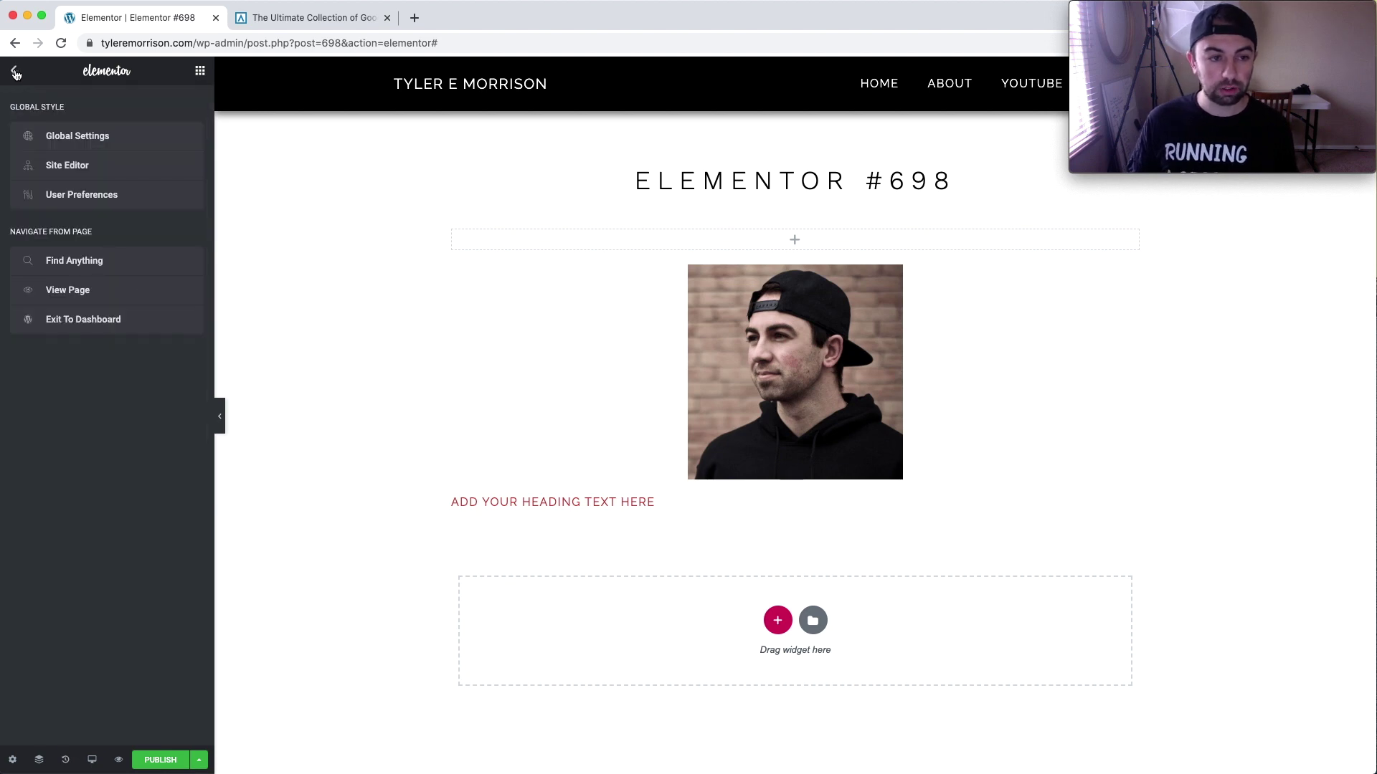
{"action": "left_click", "coordinate": [101, 135]}
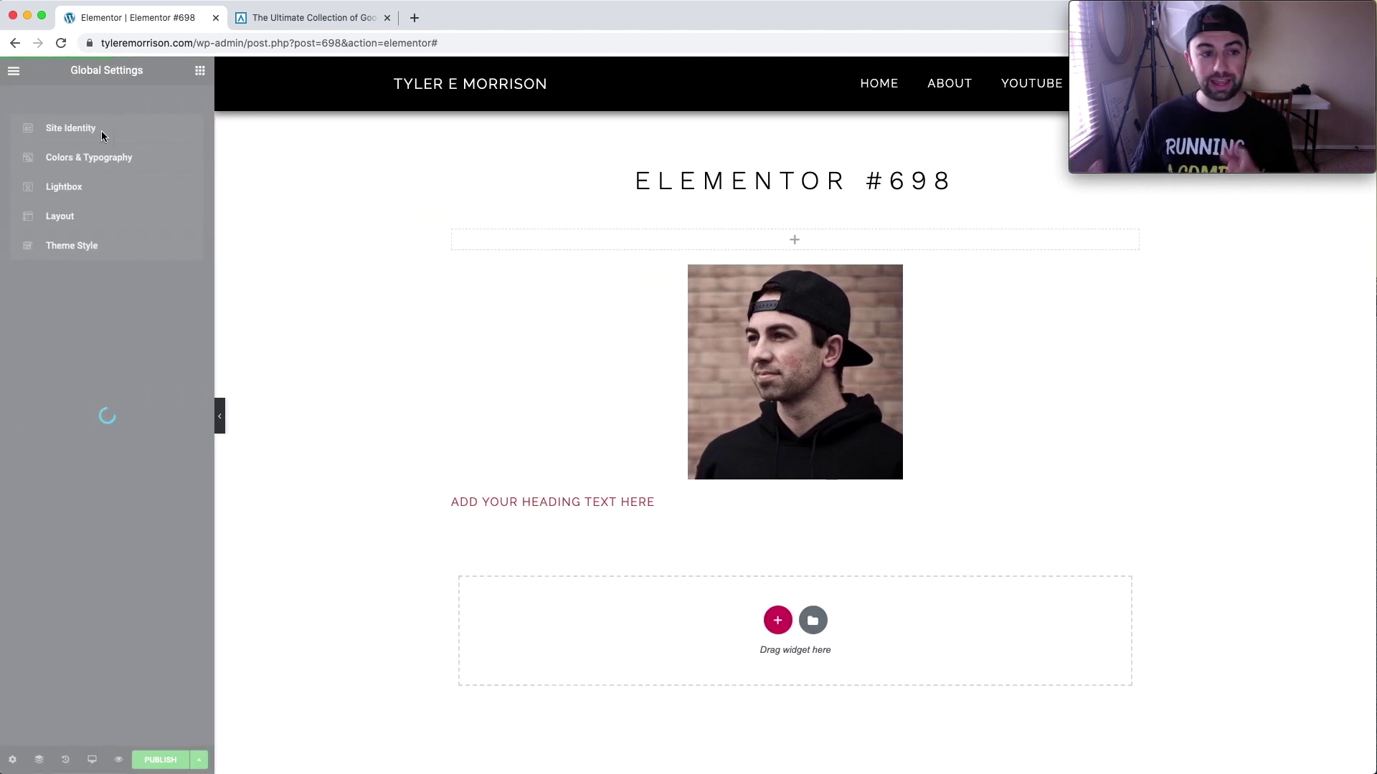
{"action": "left_click", "coordinate": [124, 159]}
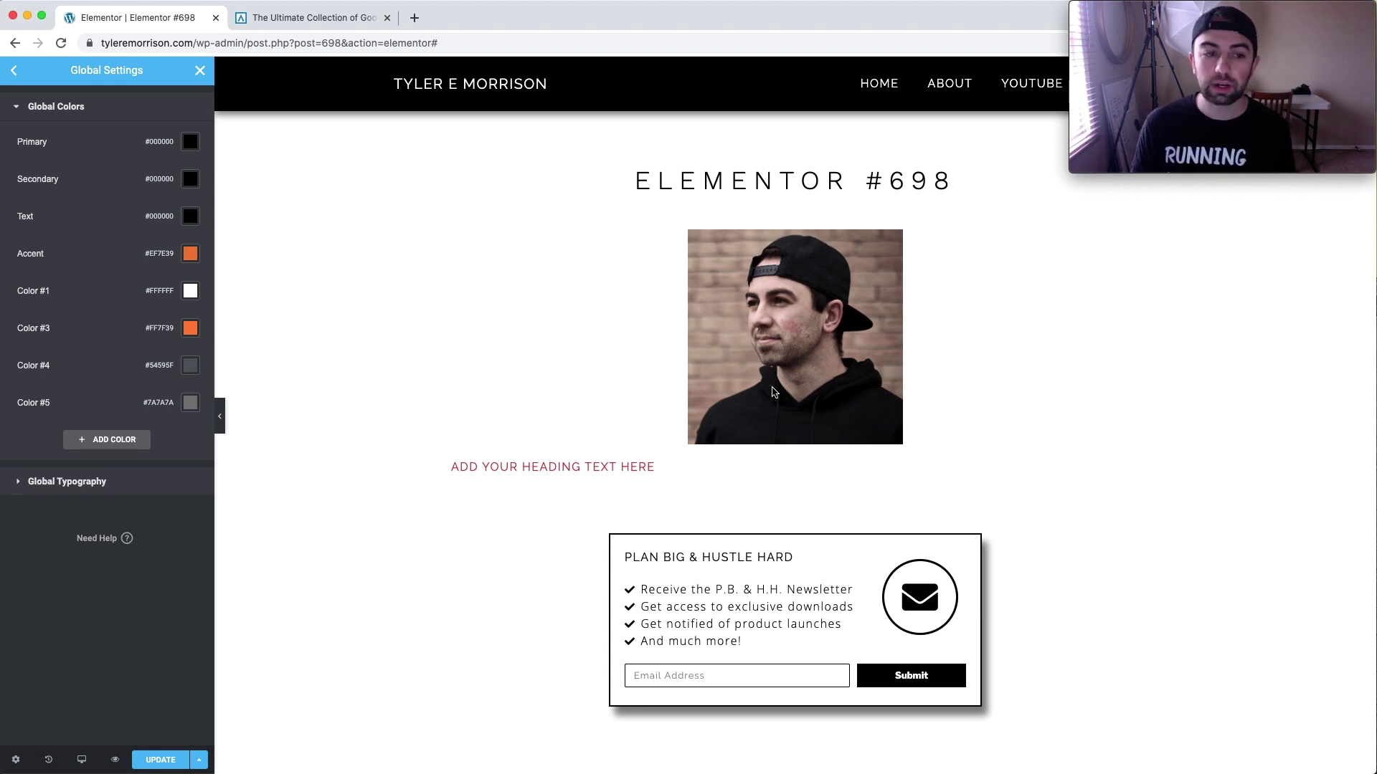
{"action": "left_click", "coordinate": [99, 488]}
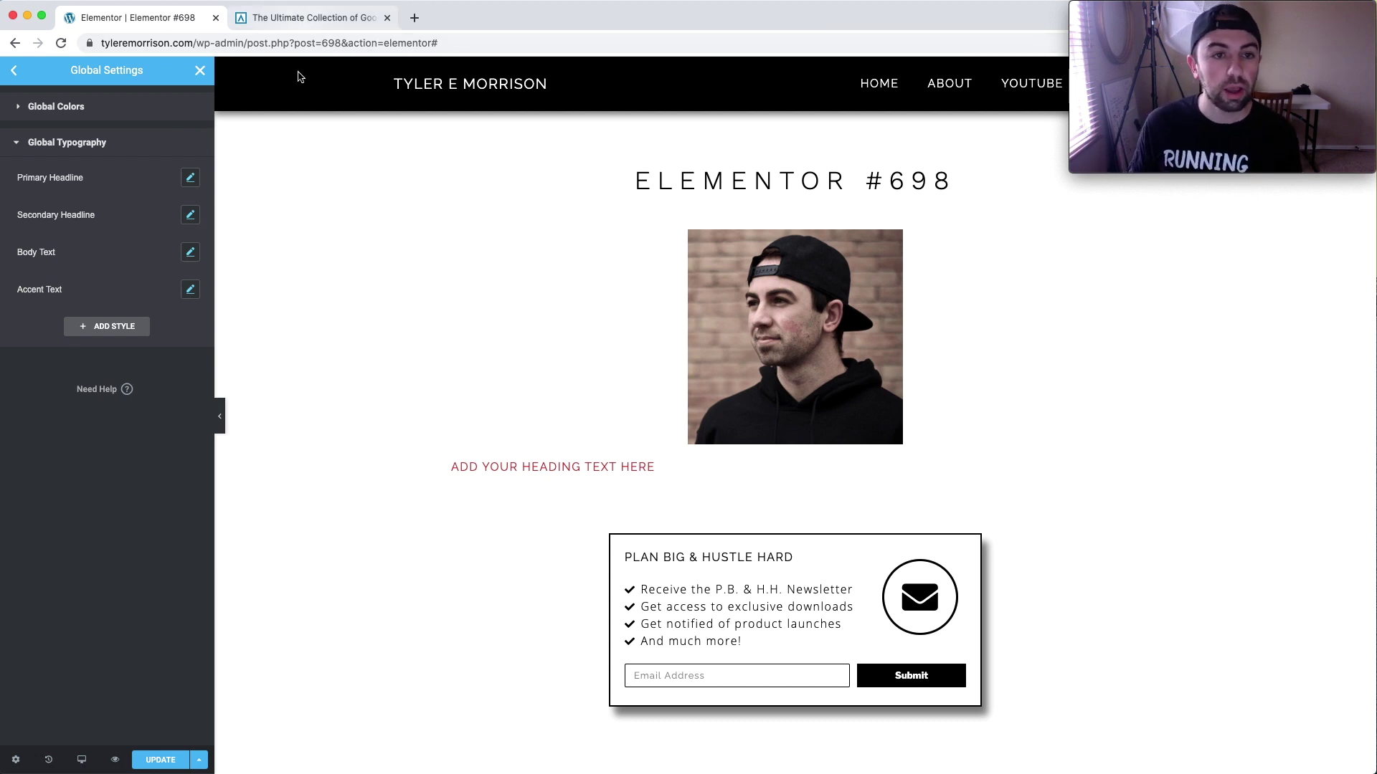
- Switch to the Google font pairings article and examine the first pairing, Roboto Condensed Bold with Cabin Regular
{"action": "left_click", "coordinate": [285, 20]}
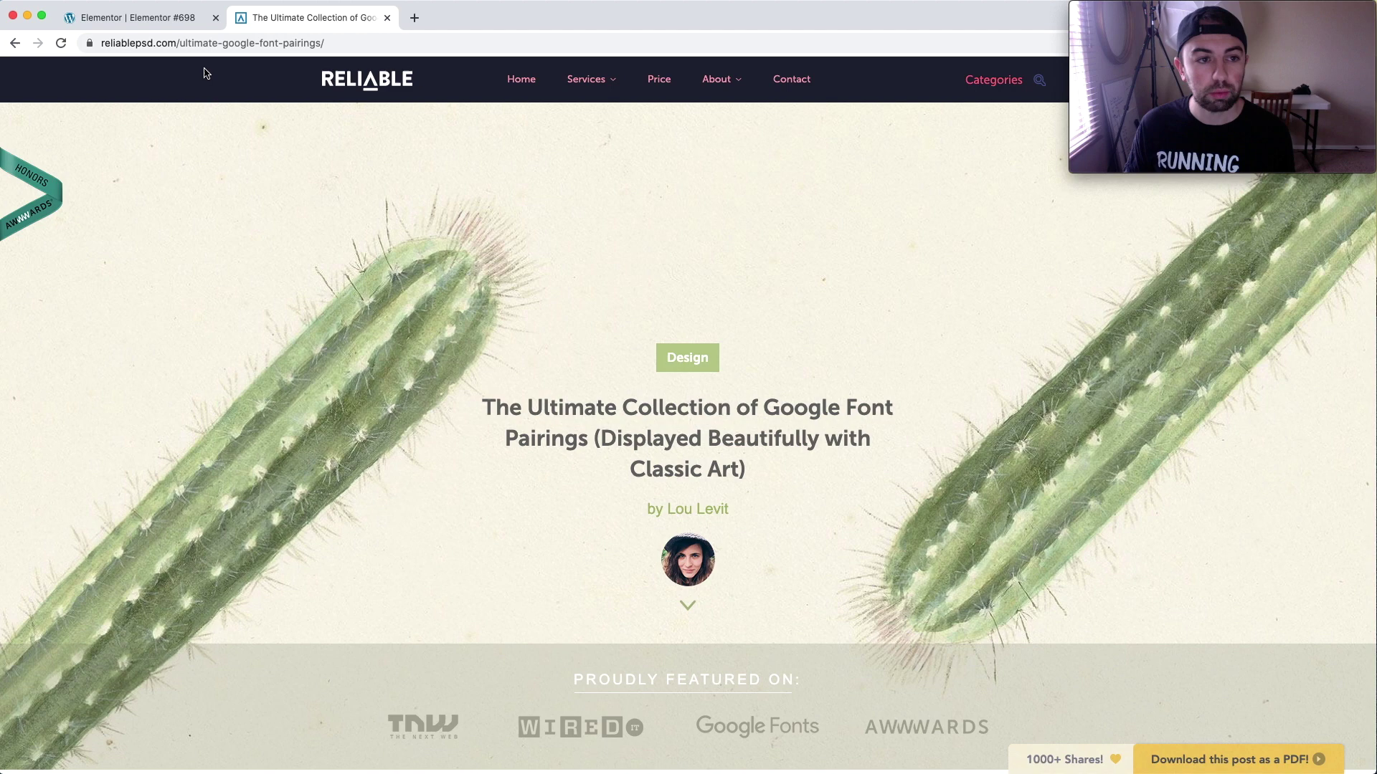
{"action": "scroll", "coordinate": [729, 347], "scroll_direction": "down", "scroll_amount": 10}
{"action": "scroll", "coordinate": [730, 347], "scroll_direction": "down", "scroll_amount": 10}
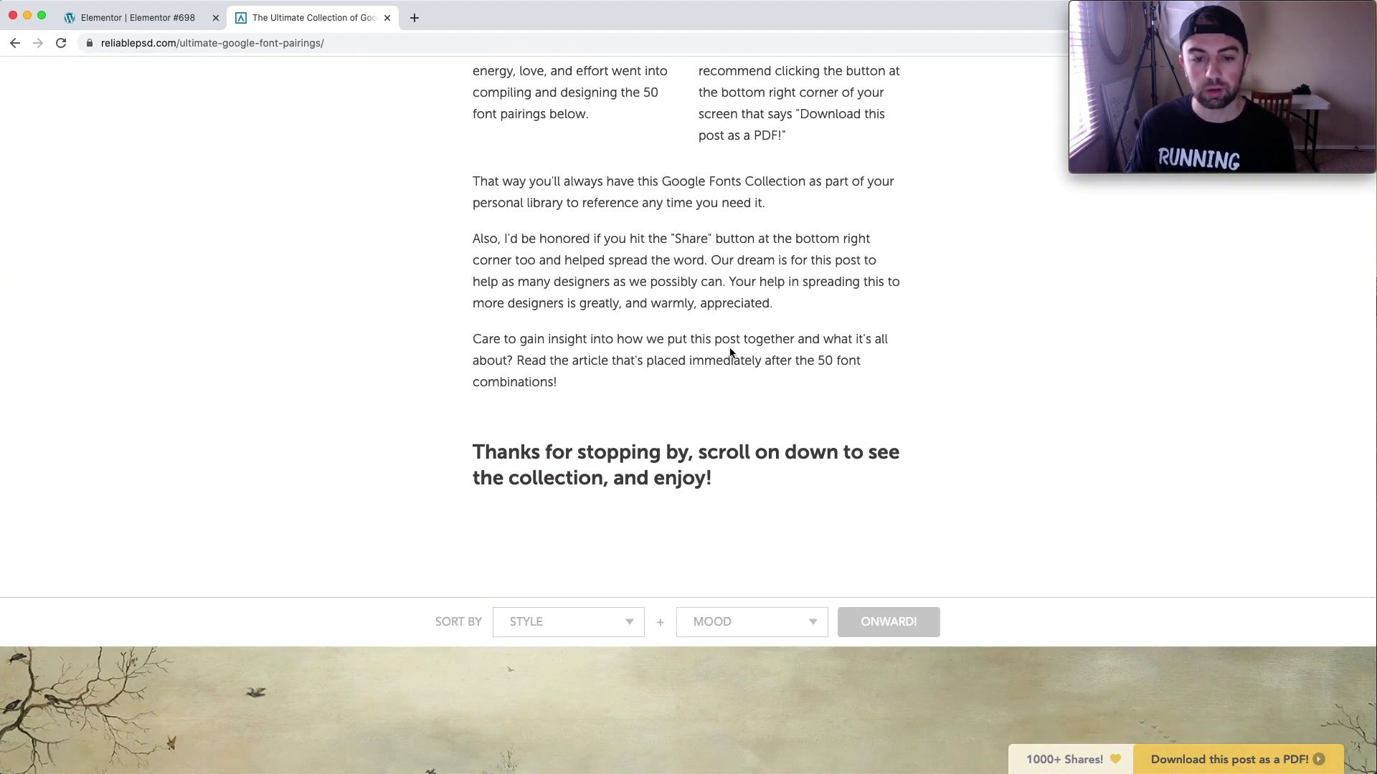
{"action": "scroll", "coordinate": [730, 352], "scroll_direction": "down", "scroll_amount": 3}
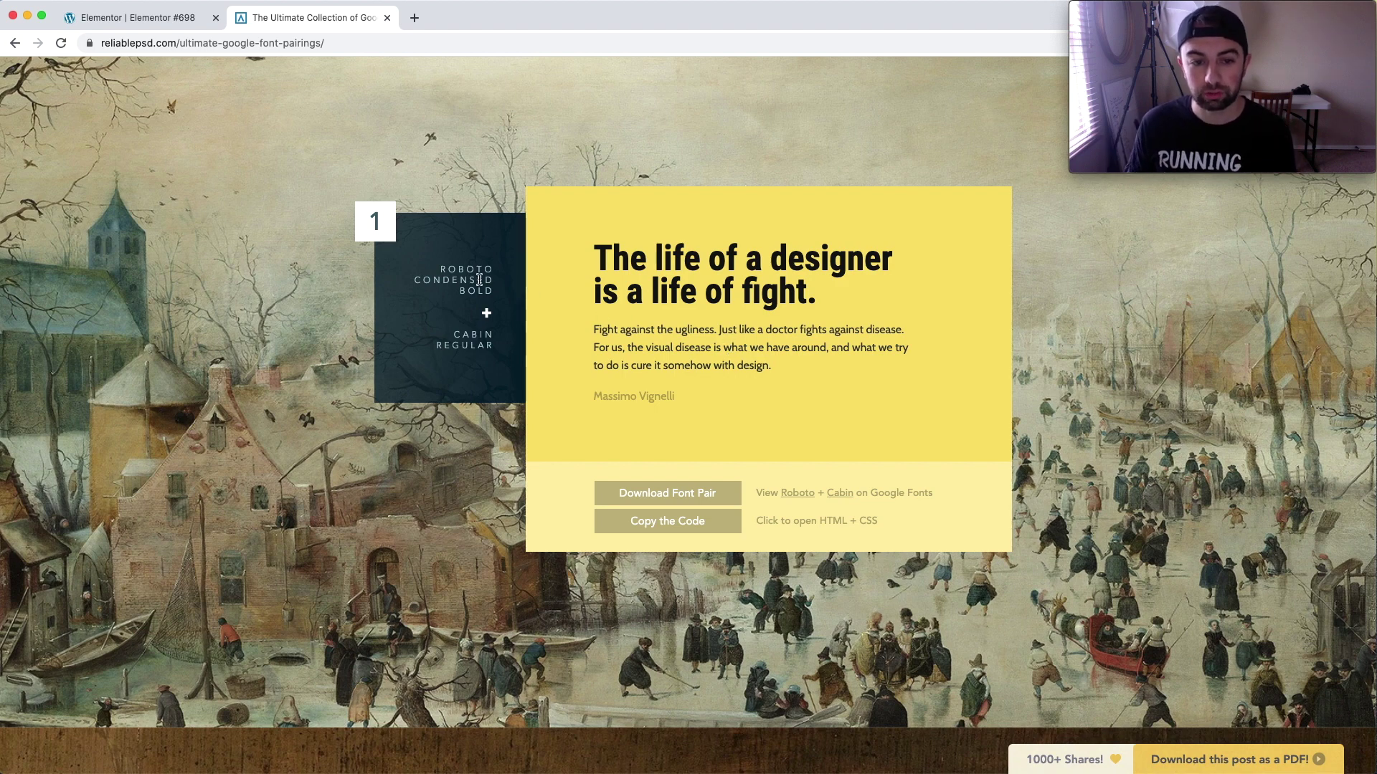
{"action": "left_click_drag", "start_coordinate": [440, 269], "coordinate": [504, 293]}
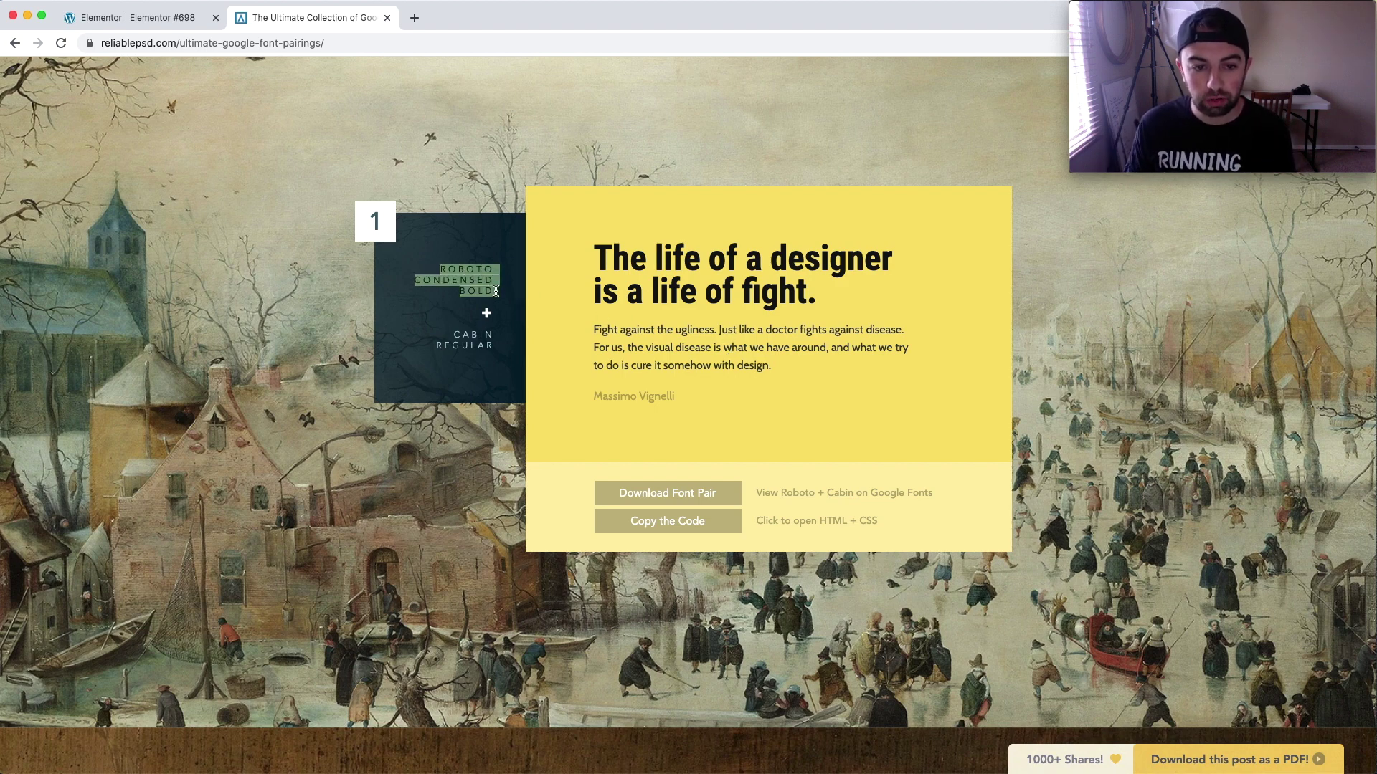
{"action": "left_click", "coordinate": [505, 296]}
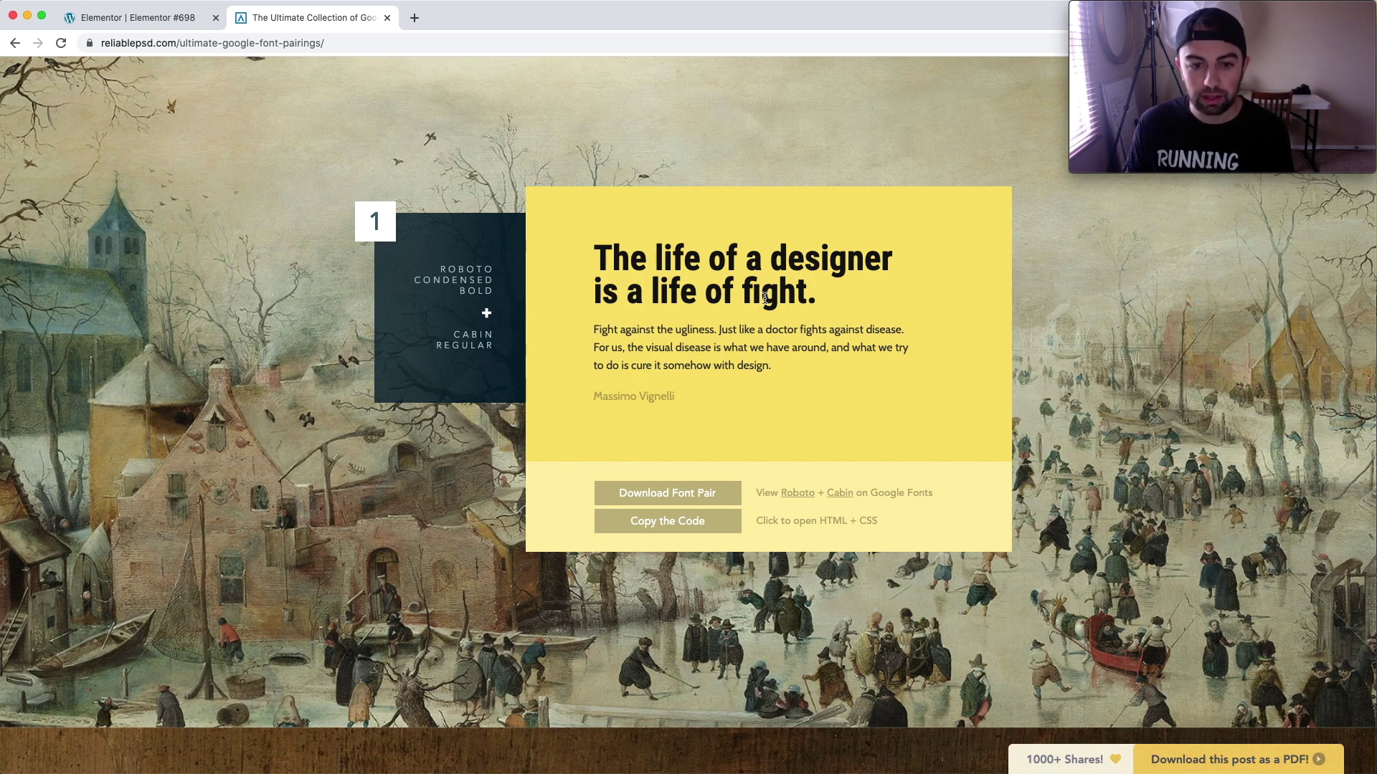
- Examine font pairings 2 through 15 in the article, comparing each headline font with its body font
{"action": "scroll", "coordinate": [631, 348], "scroll_direction": "down", "scroll_amount": 10}
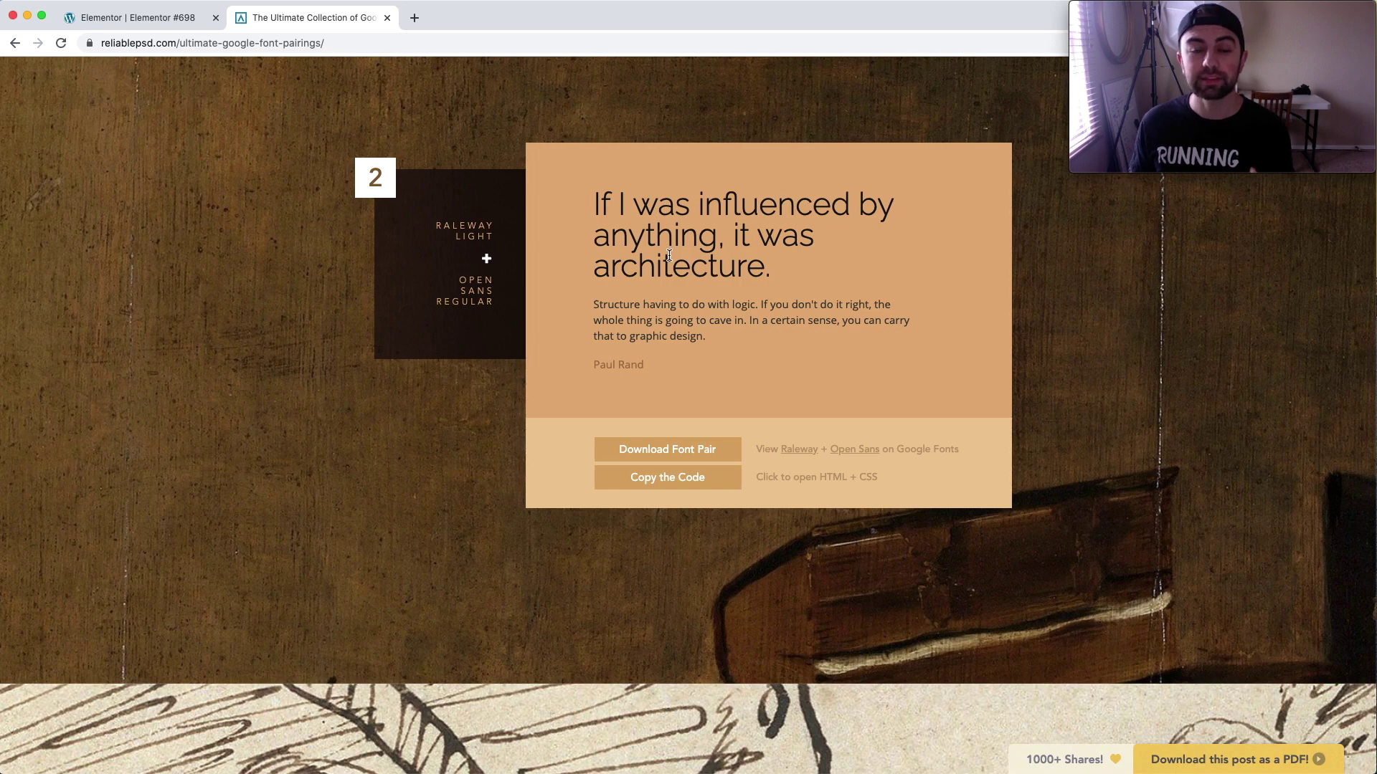
{"action": "scroll", "coordinate": [668, 255], "scroll_direction": "down", "scroll_amount": 10}
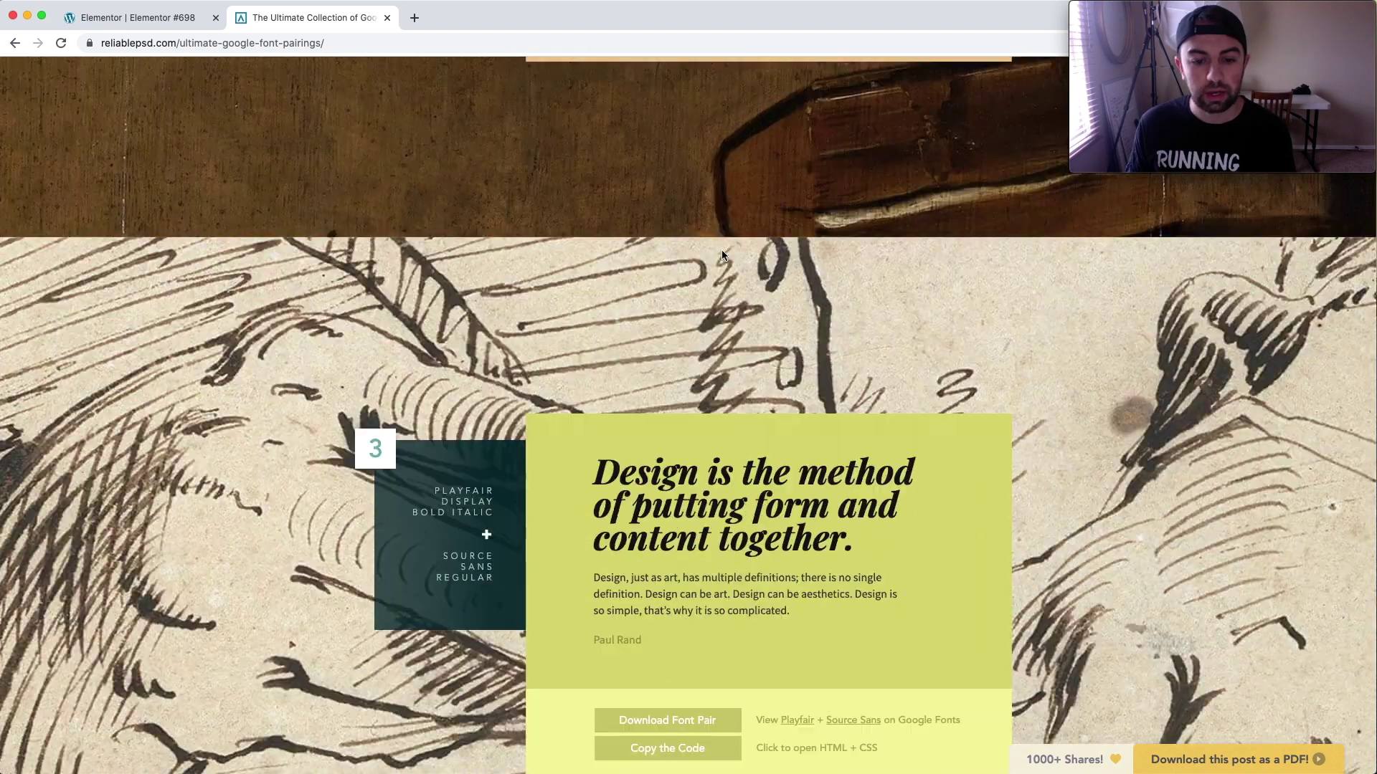
{"action": "scroll", "coordinate": [722, 255], "scroll_direction": "up", "scroll_amount": 1}
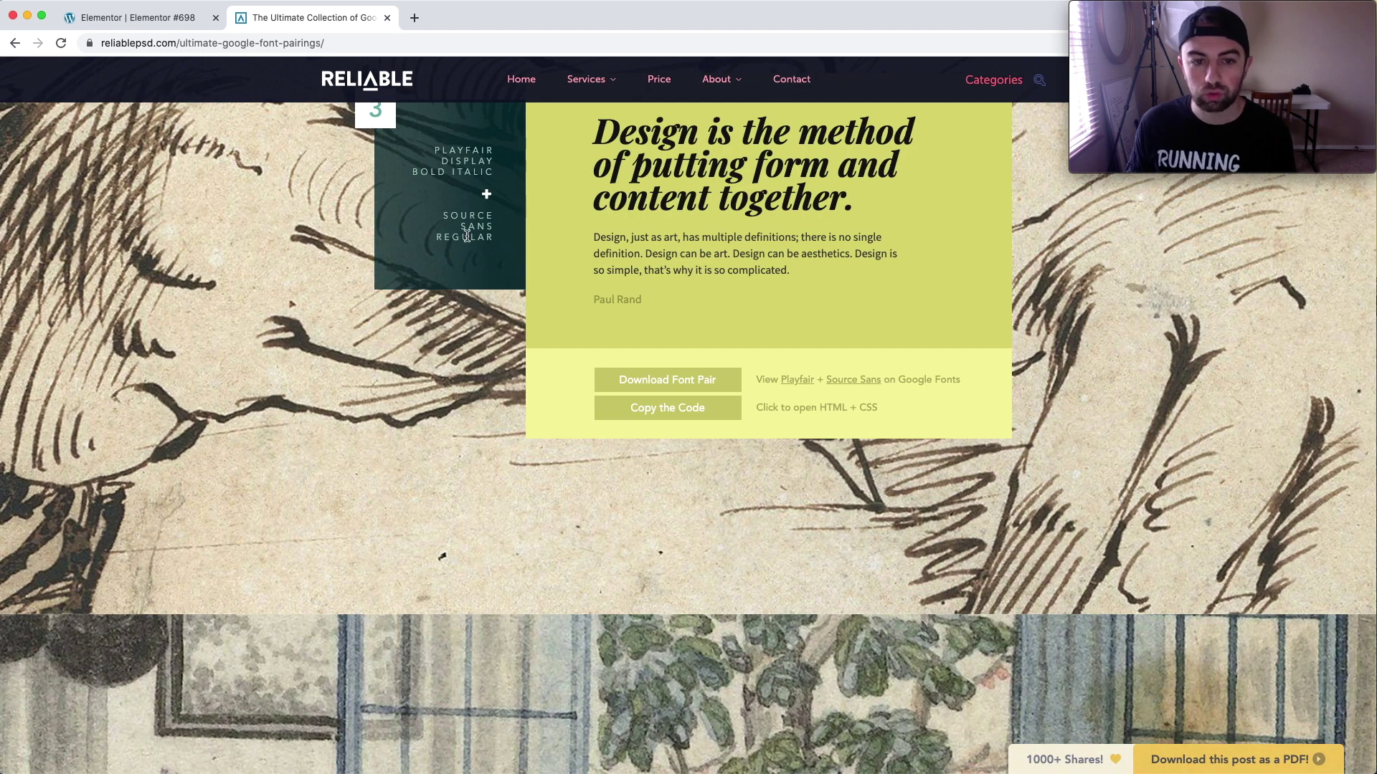
{"action": "scroll", "coordinate": [734, 229], "scroll_direction": "down", "scroll_amount": 16}
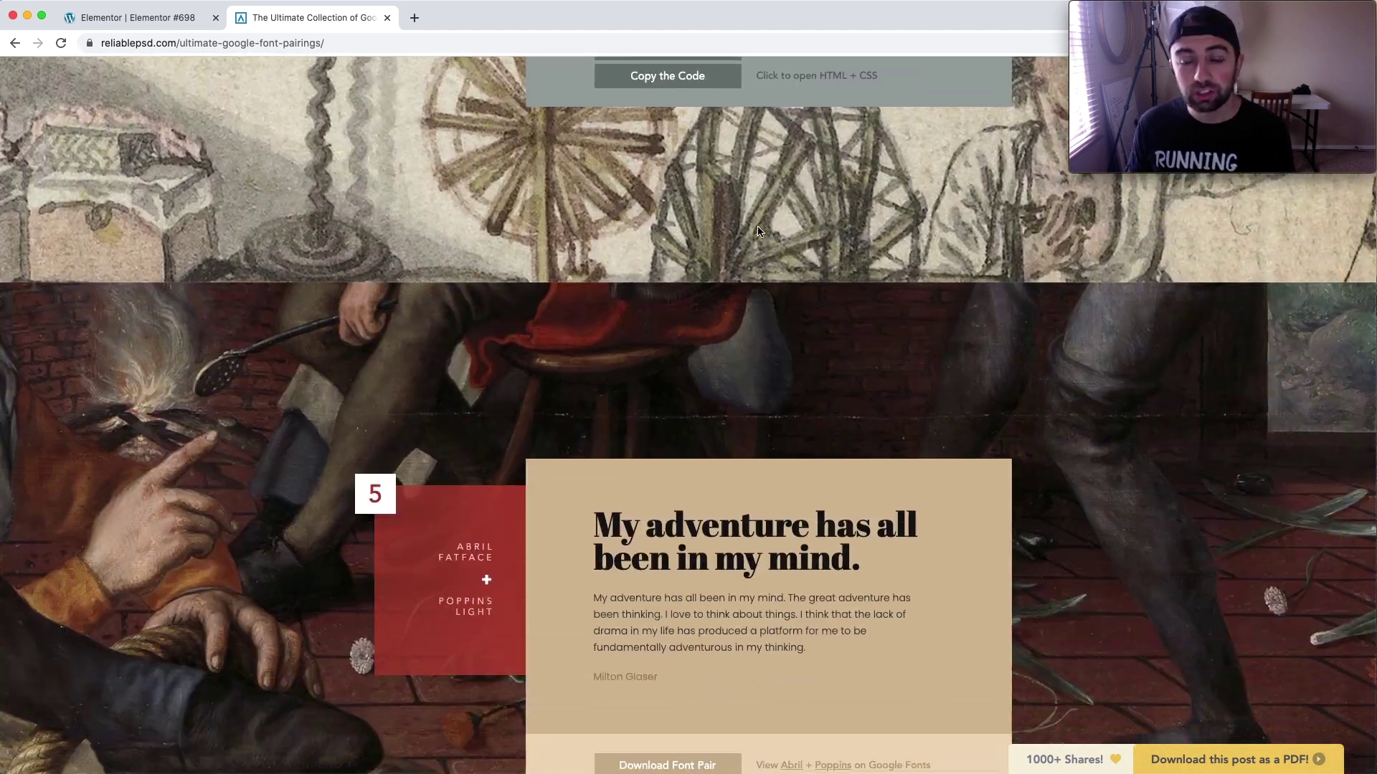
{"action": "scroll", "coordinate": [758, 231], "scroll_direction": "down", "scroll_amount": 20}
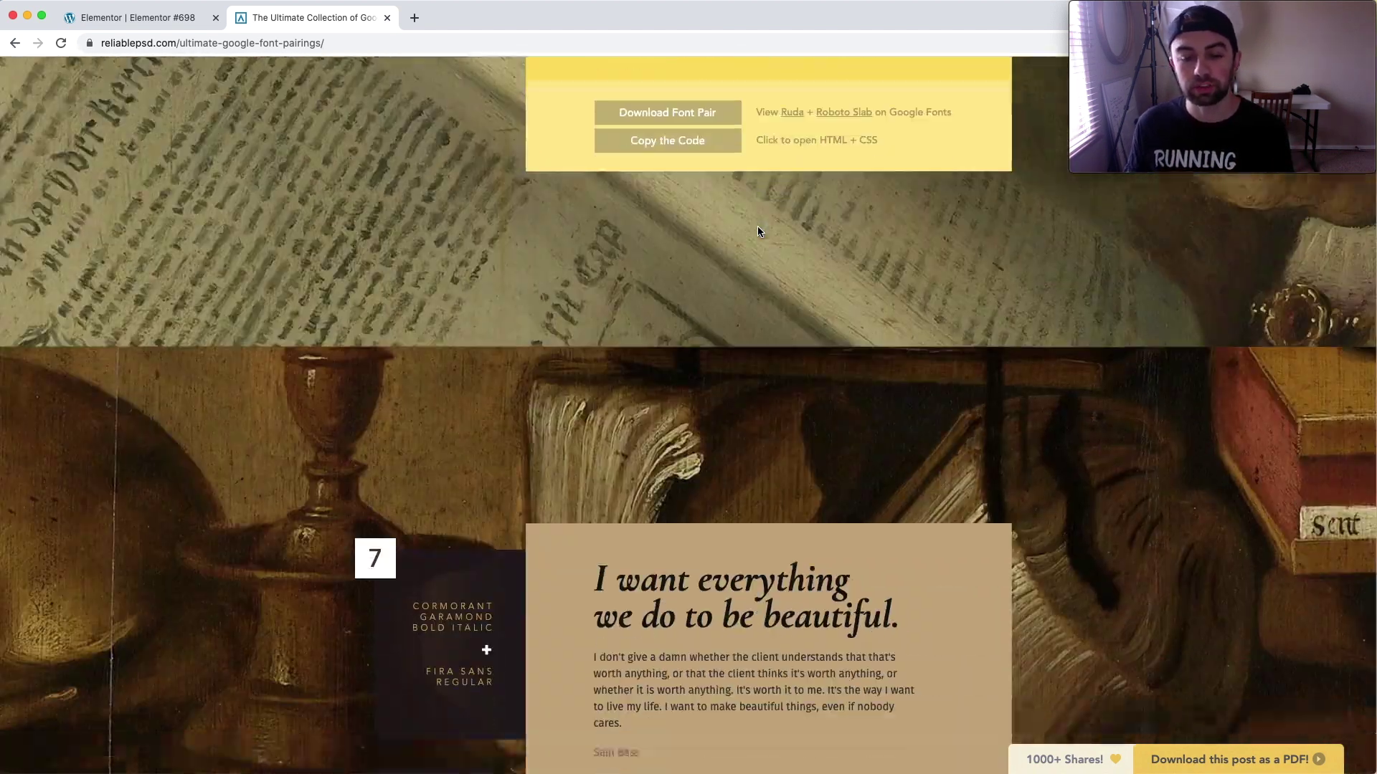
{"action": "scroll", "coordinate": [757, 226], "scroll_direction": "down", "scroll_amount": 20}
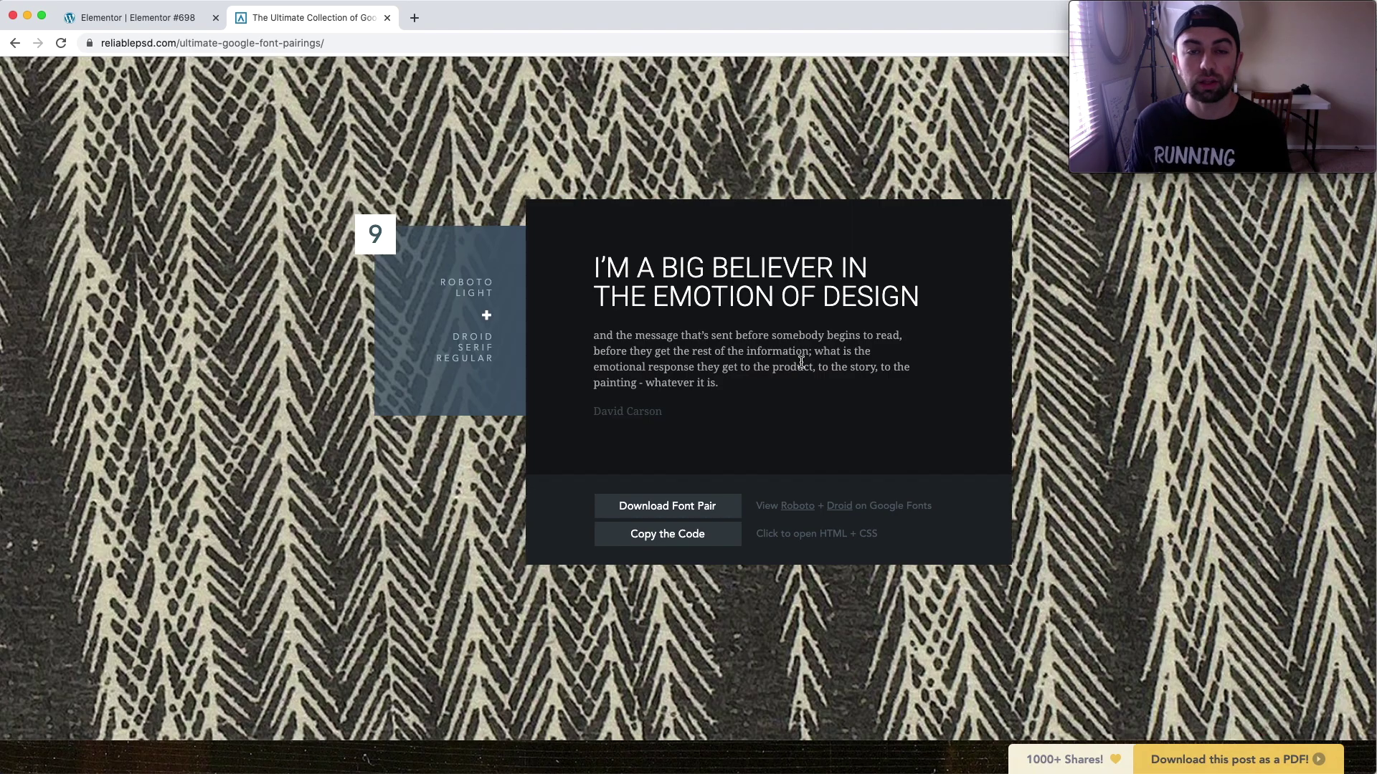
{"action": "scroll", "coordinate": [801, 364], "scroll_direction": "down", "scroll_amount": 2}
{"action": "scroll", "coordinate": [803, 365], "scroll_direction": "down", "scroll_amount": 7}
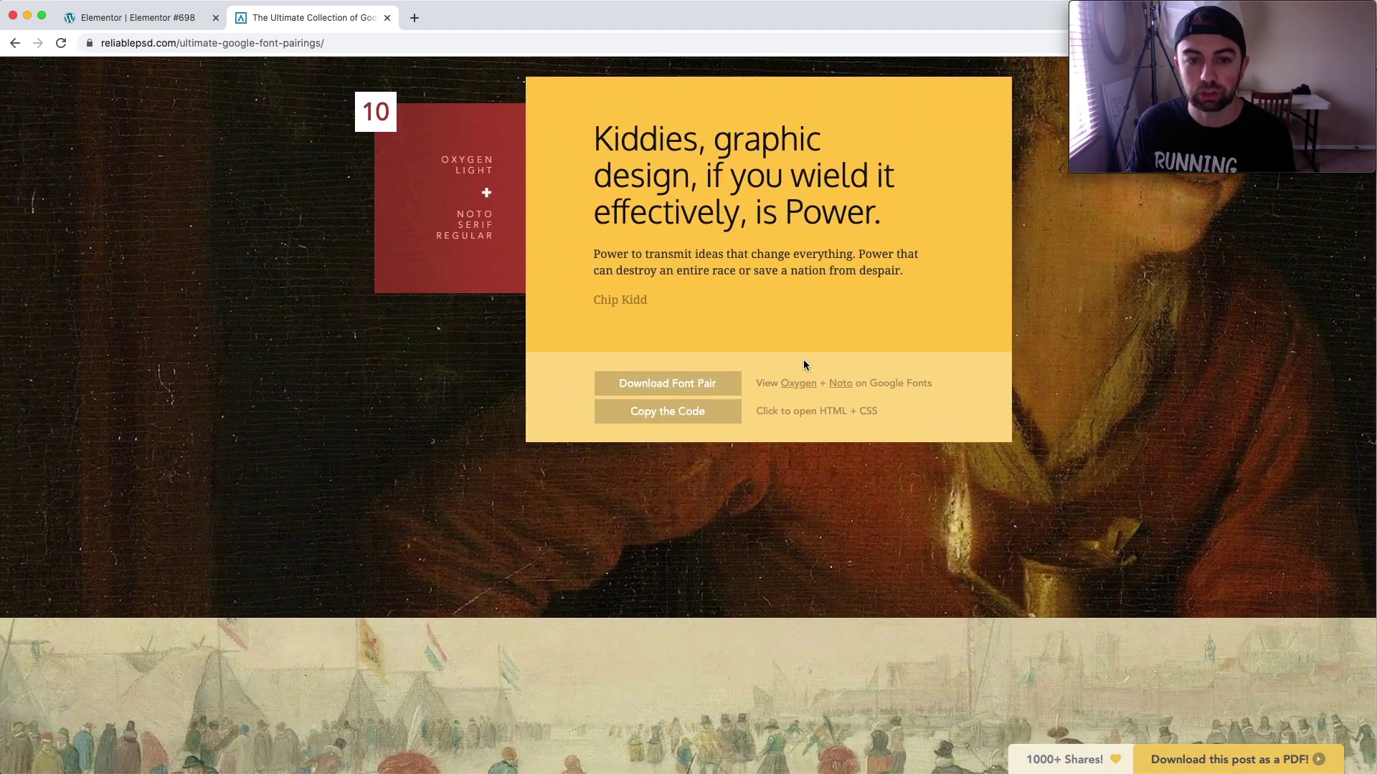
{"action": "scroll", "coordinate": [803, 363], "scroll_direction": "down", "scroll_amount": 7}
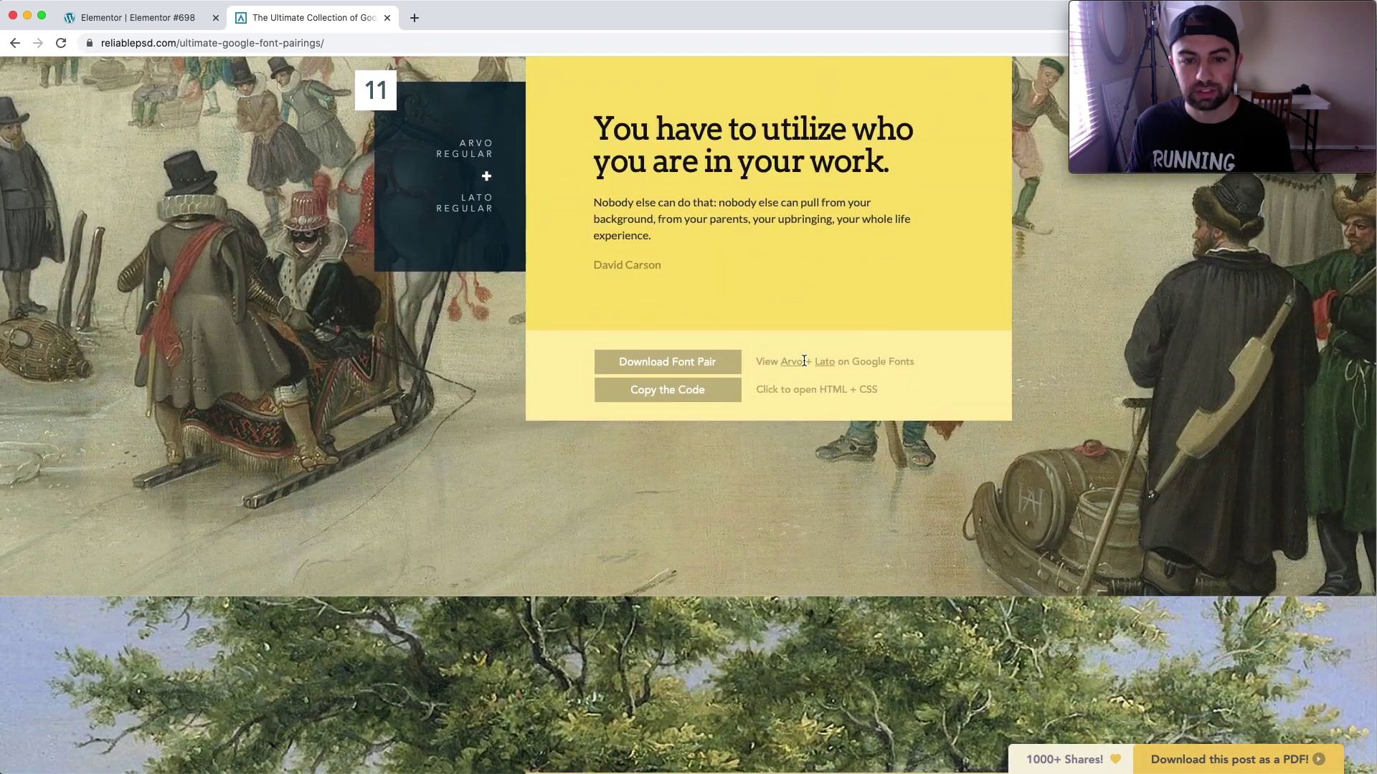
{"action": "scroll", "coordinate": [777, 263], "scroll_direction": "down", "scroll_amount": 7}
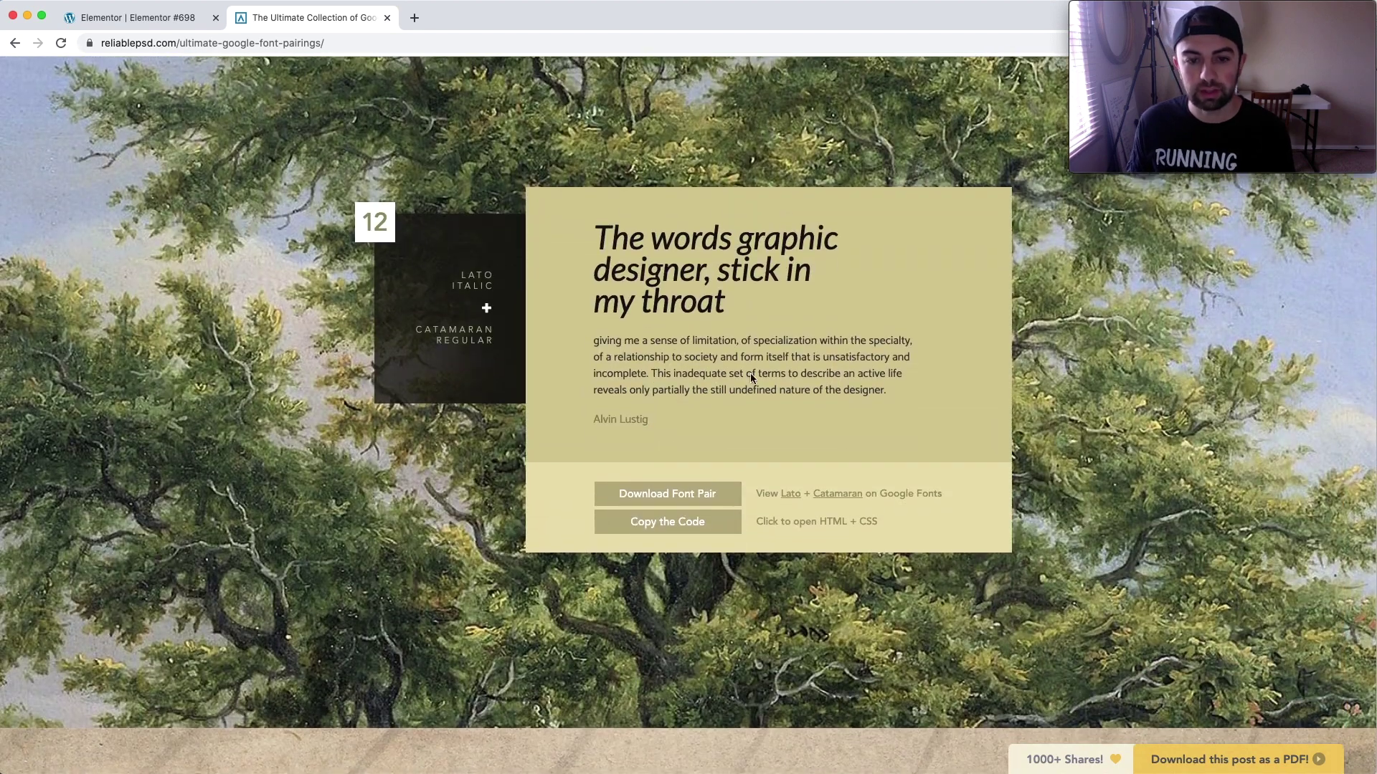
{"action": "scroll", "coordinate": [783, 409], "scroll_direction": "down", "scroll_amount": 7}
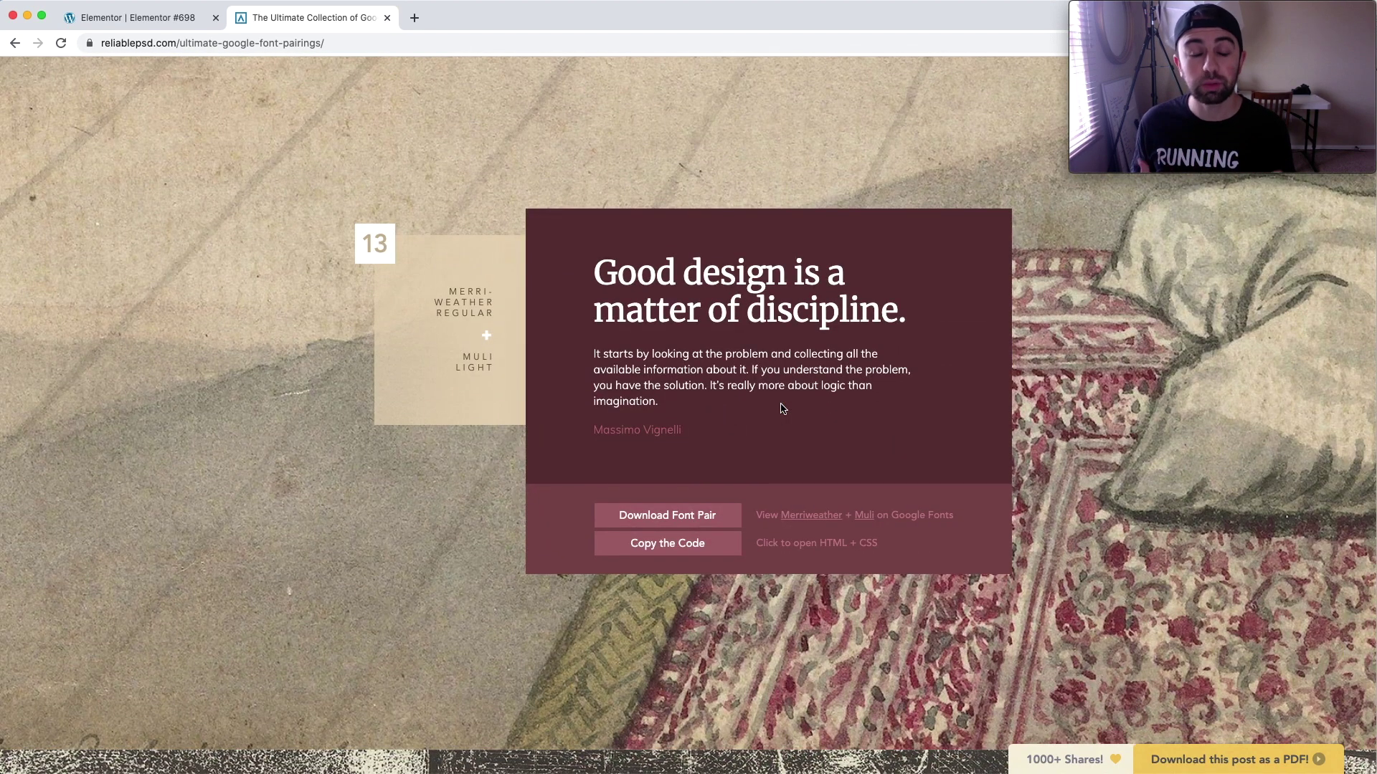
{"action": "scroll", "coordinate": [783, 409], "scroll_direction": "down", "scroll_amount": 7}
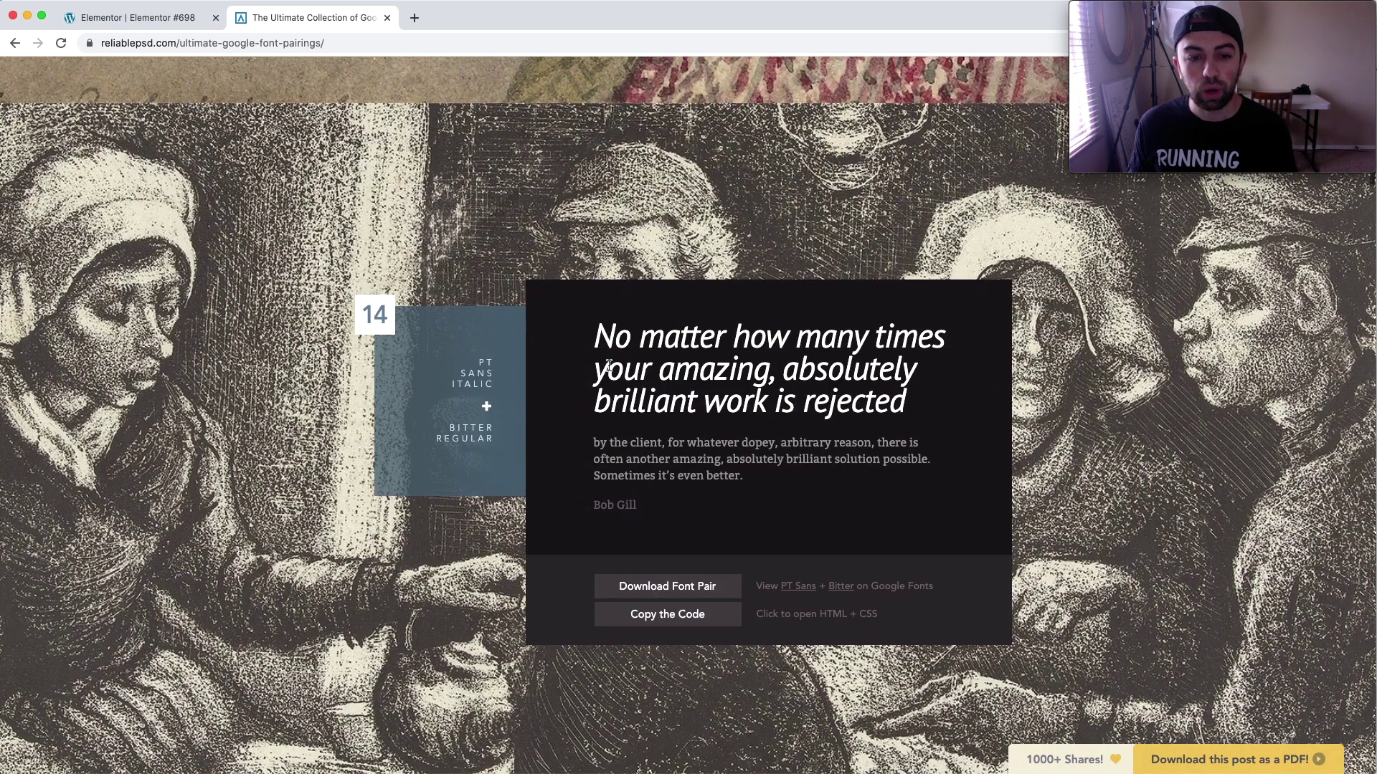
{"action": "left_click_drag", "start_coordinate": [593, 326], "coordinate": [907, 410]}
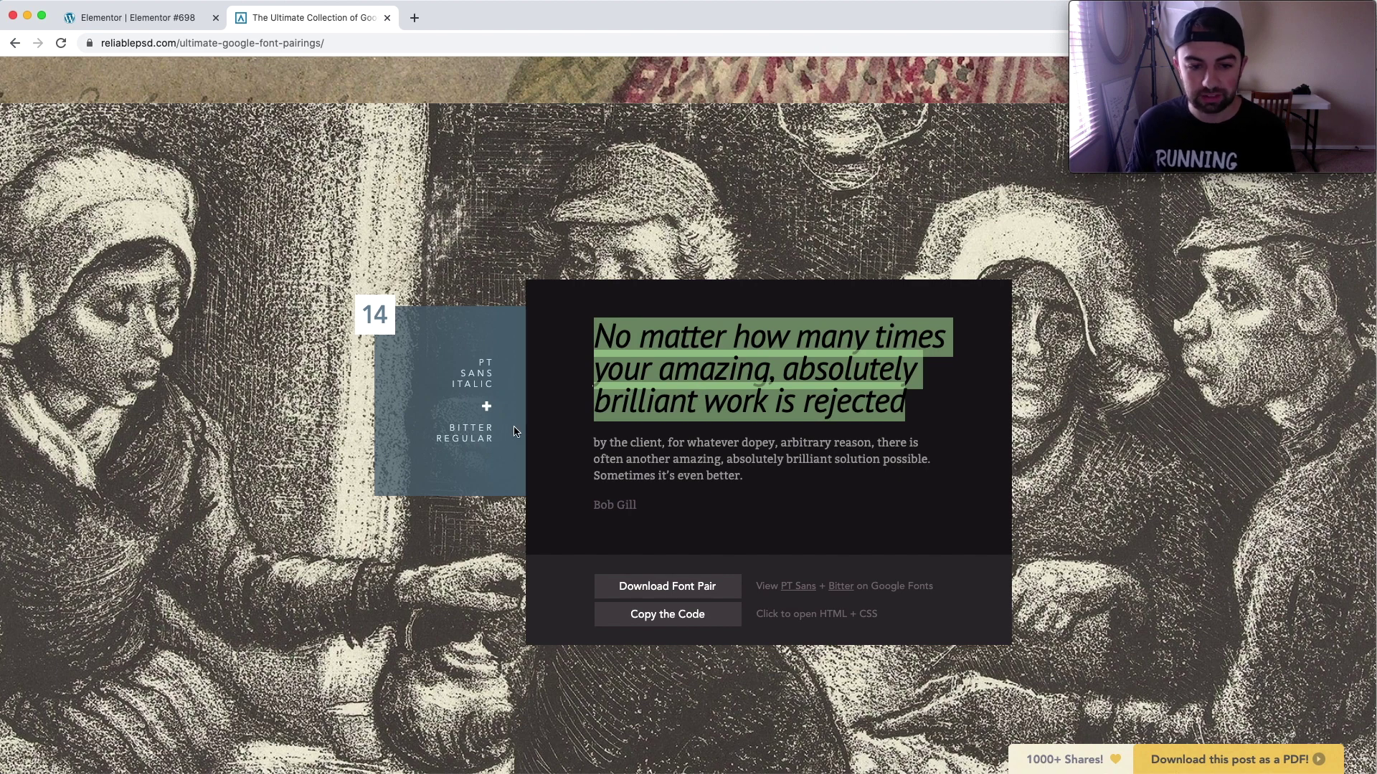
{"action": "scroll", "coordinate": [851, 403], "scroll_direction": "down", "scroll_amount": 8}
{"action": "scroll", "coordinate": [851, 408], "scroll_direction": "down", "scroll_amount": 2}
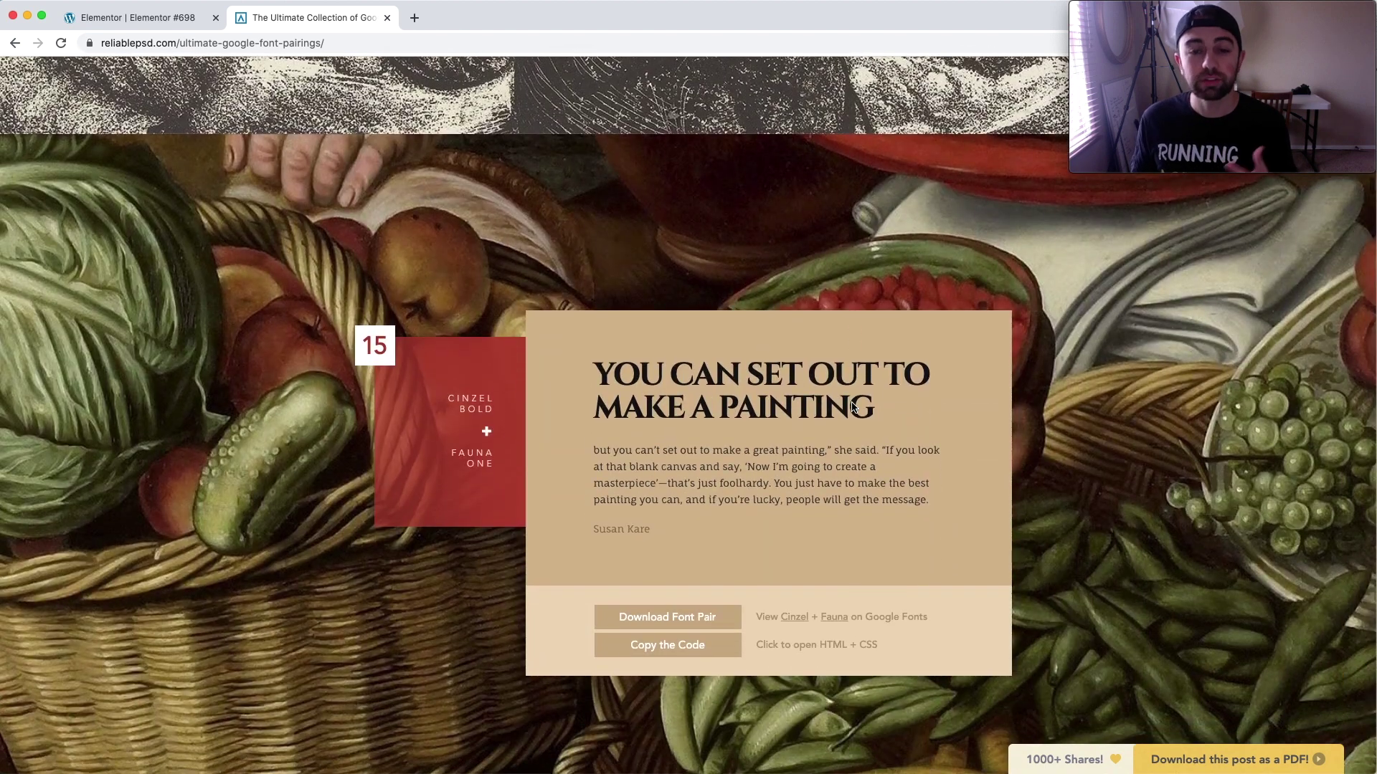
- Review the font pairings back up to the article's title, and return to the Elementor editor's Global Typography settings
{"action": "scroll", "coordinate": [852, 403], "scroll_direction": "down", "scroll_amount": 2}
{"action": "scroll", "coordinate": [852, 405], "scroll_direction": "up", "scroll_amount": 20}
{"action": "scroll", "coordinate": [853, 407], "scroll_direction": "up", "scroll_amount": 20}
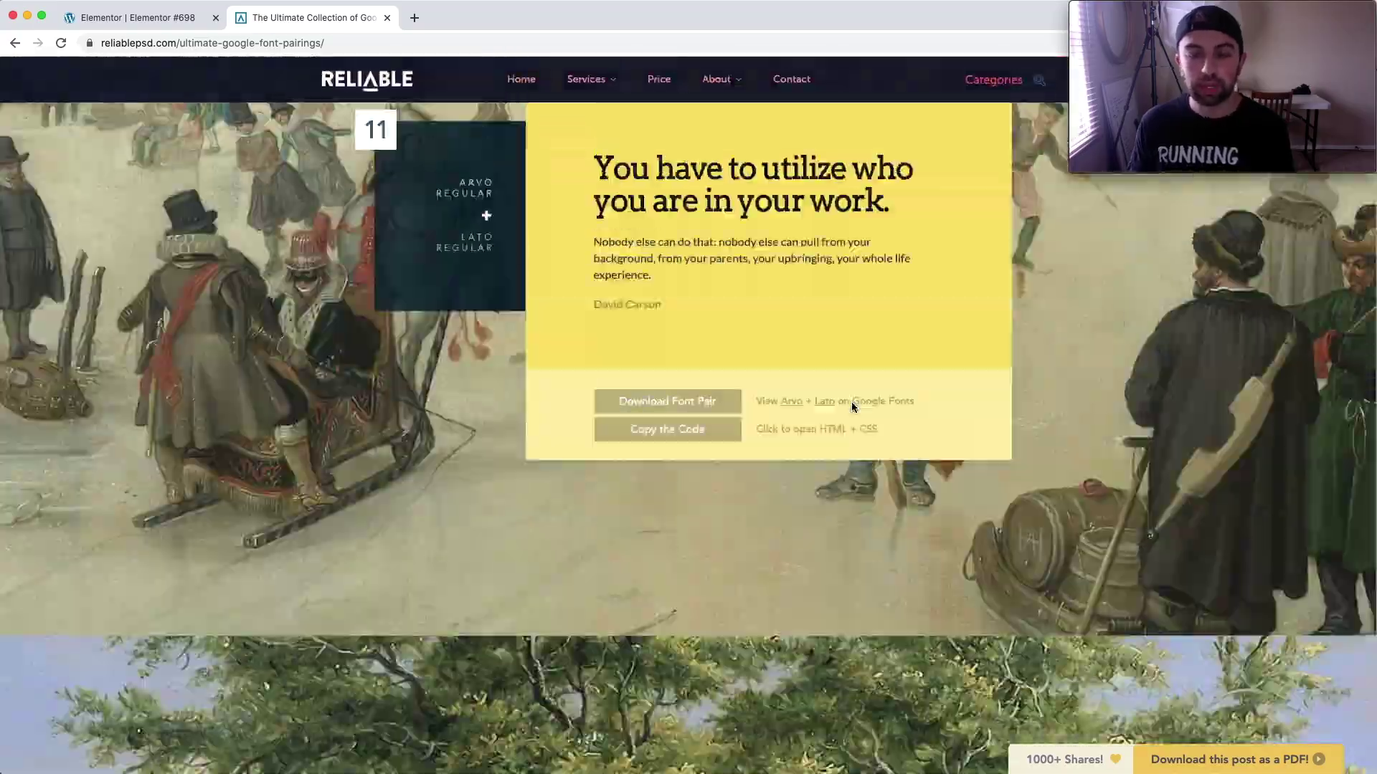
{"action": "scroll", "coordinate": [852, 408], "scroll_direction": "up", "scroll_amount": 20}
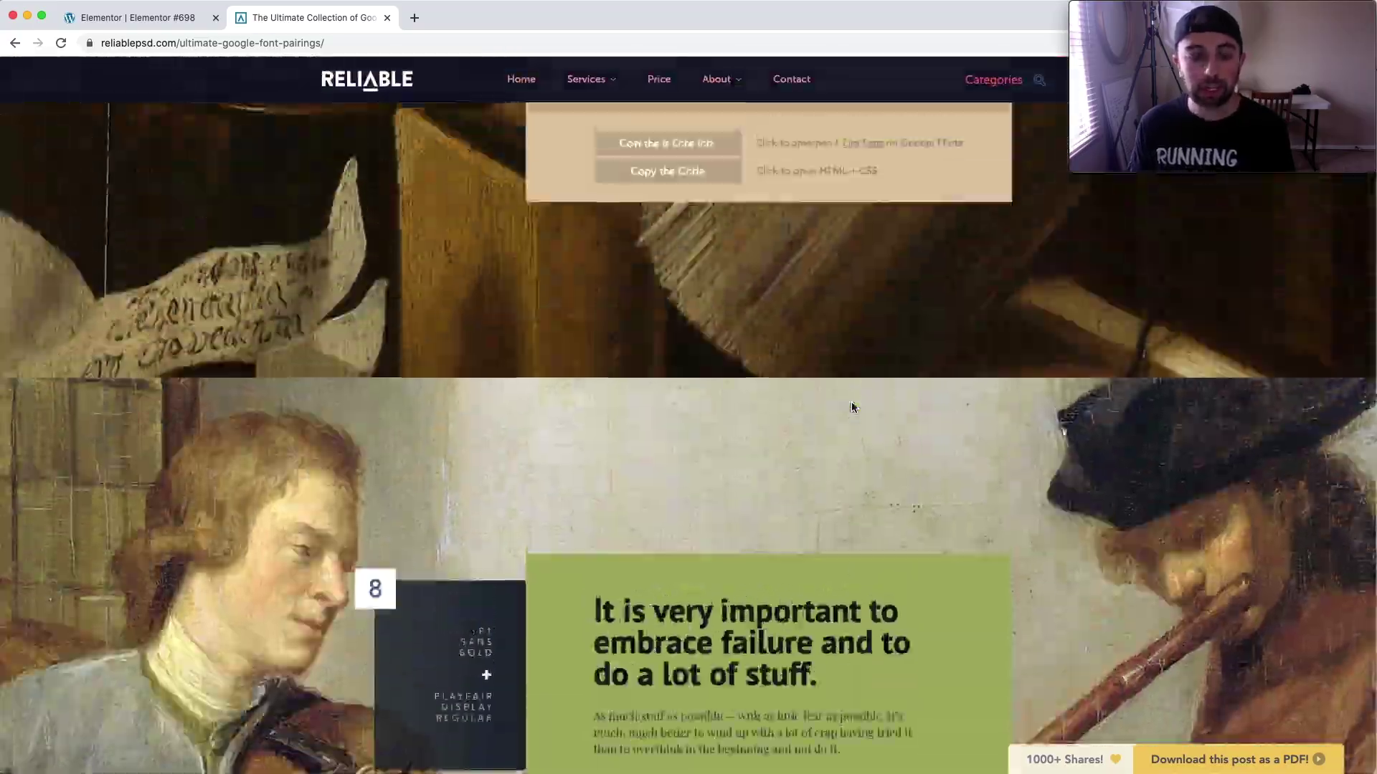
{"action": "scroll", "coordinate": [853, 407], "scroll_direction": "up", "scroll_amount": 20}
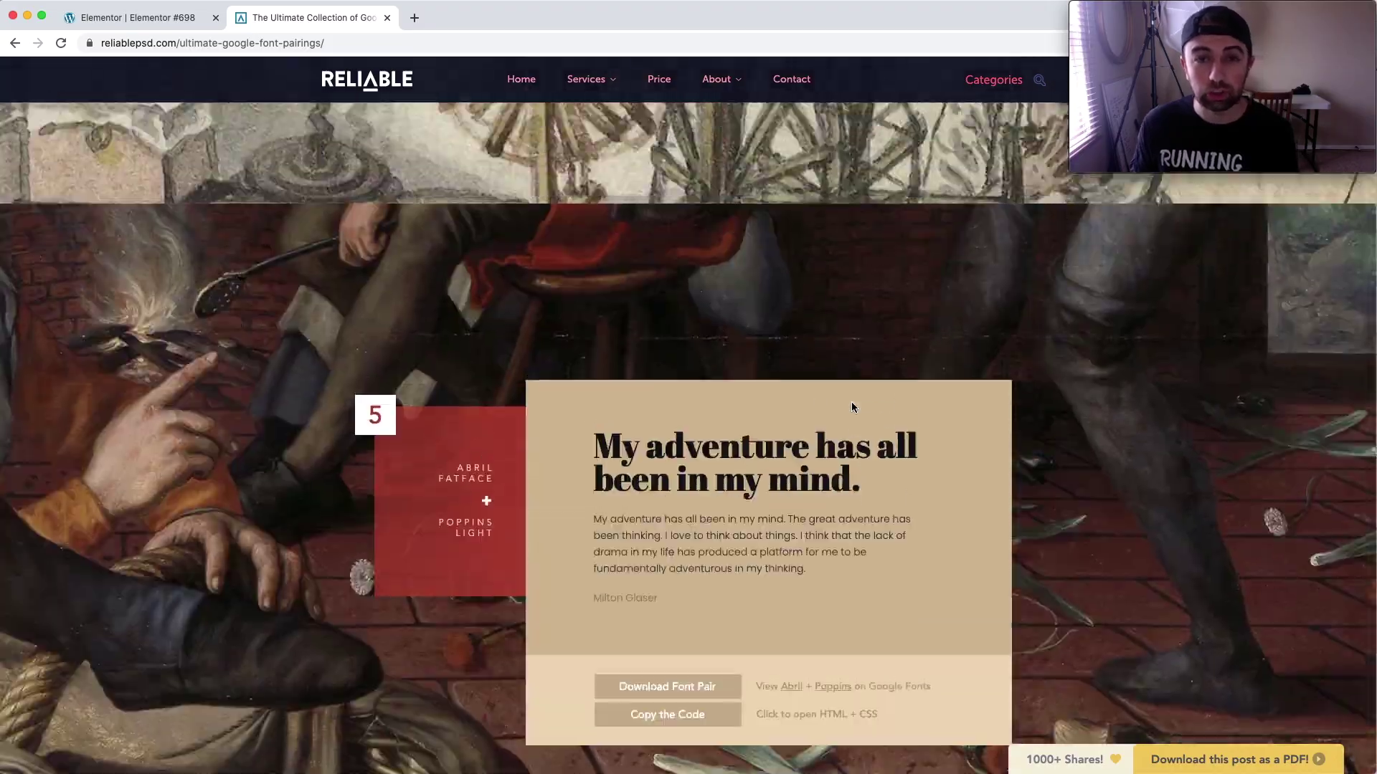
{"action": "scroll", "coordinate": [852, 406], "scroll_direction": "up", "scroll_amount": 20}
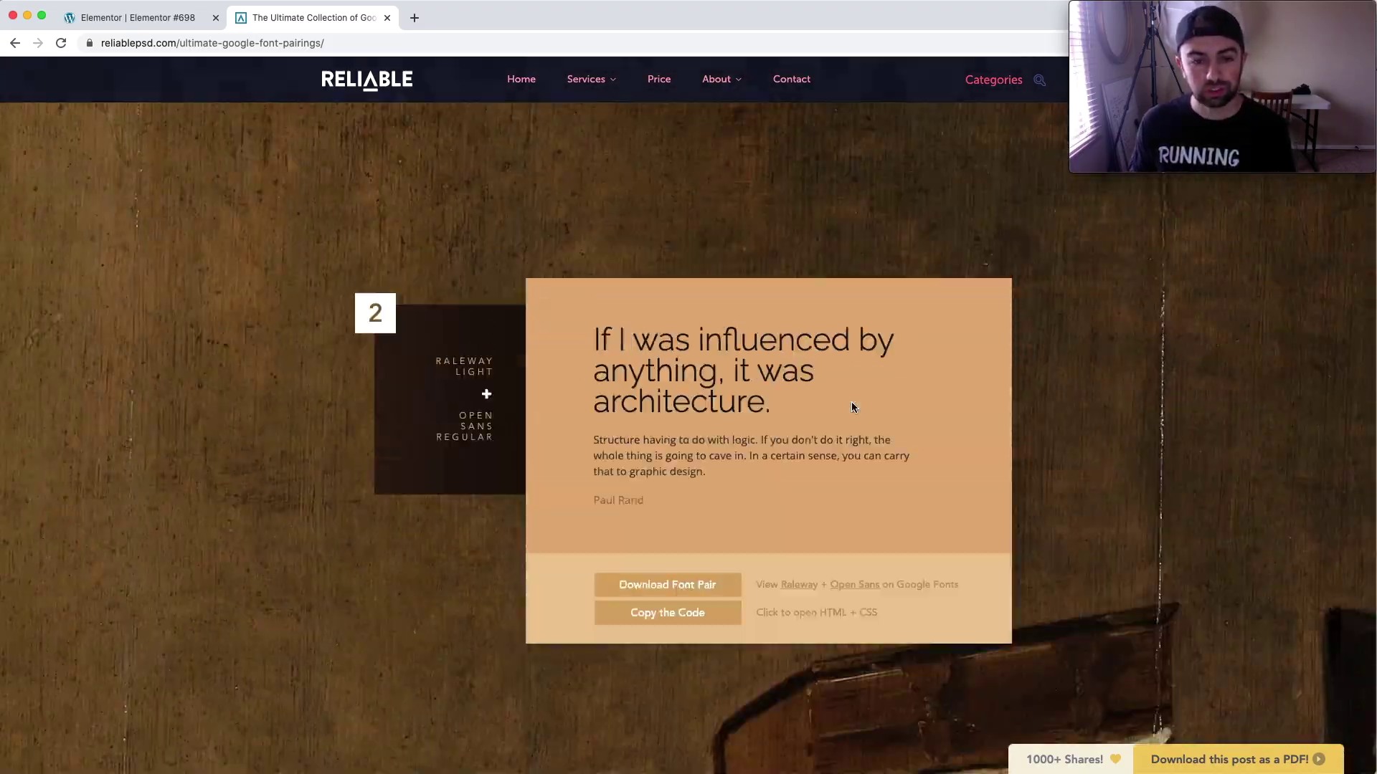
{"action": "scroll", "coordinate": [850, 401], "scroll_direction": "up", "scroll_amount": 15}
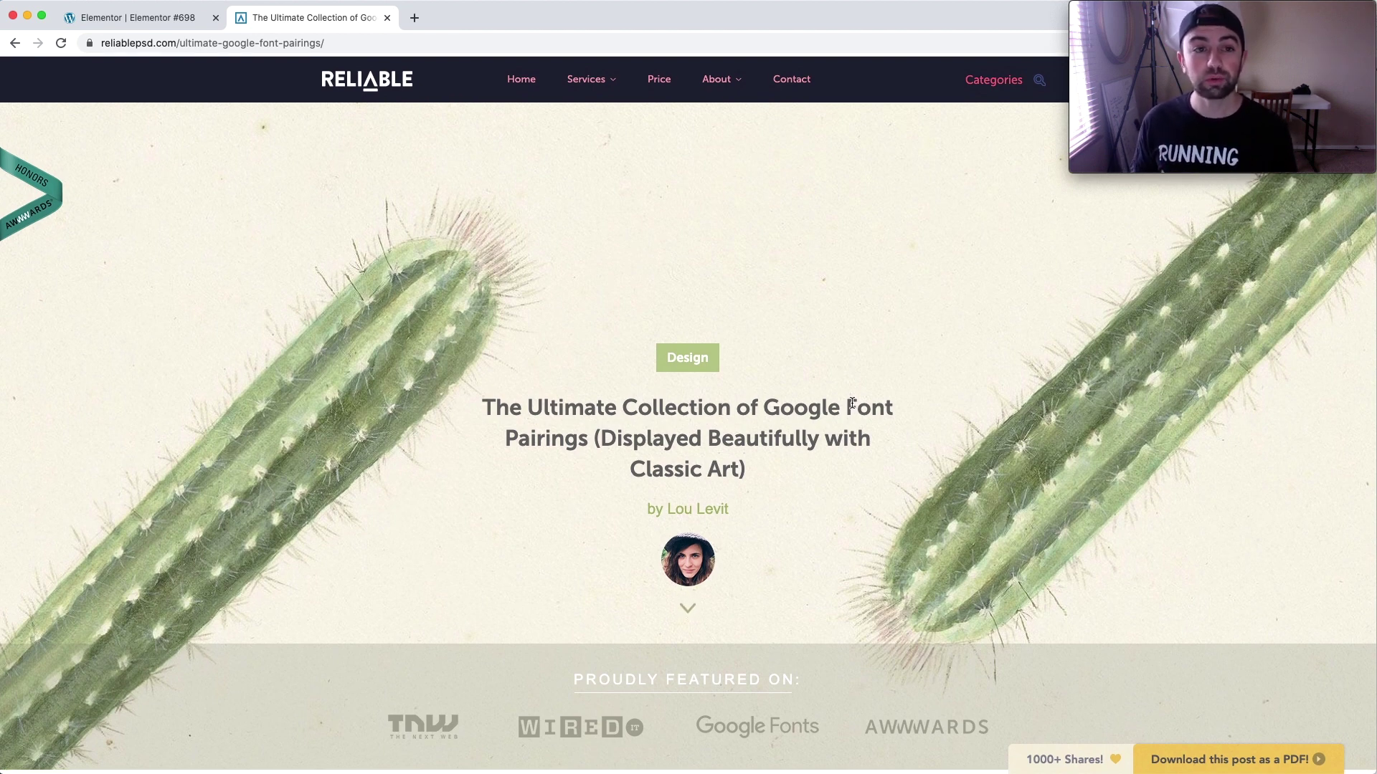
{"action": "left_click", "coordinate": [148, 19]}
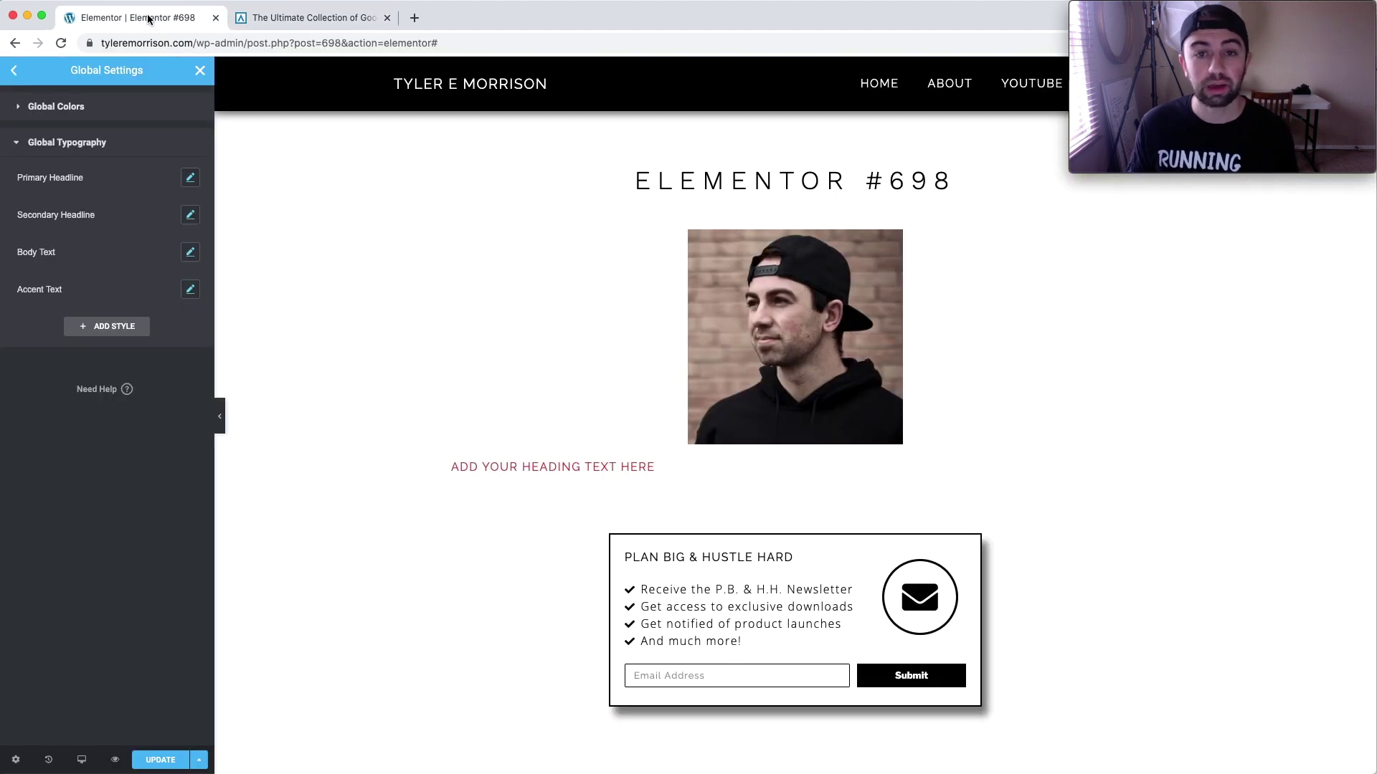